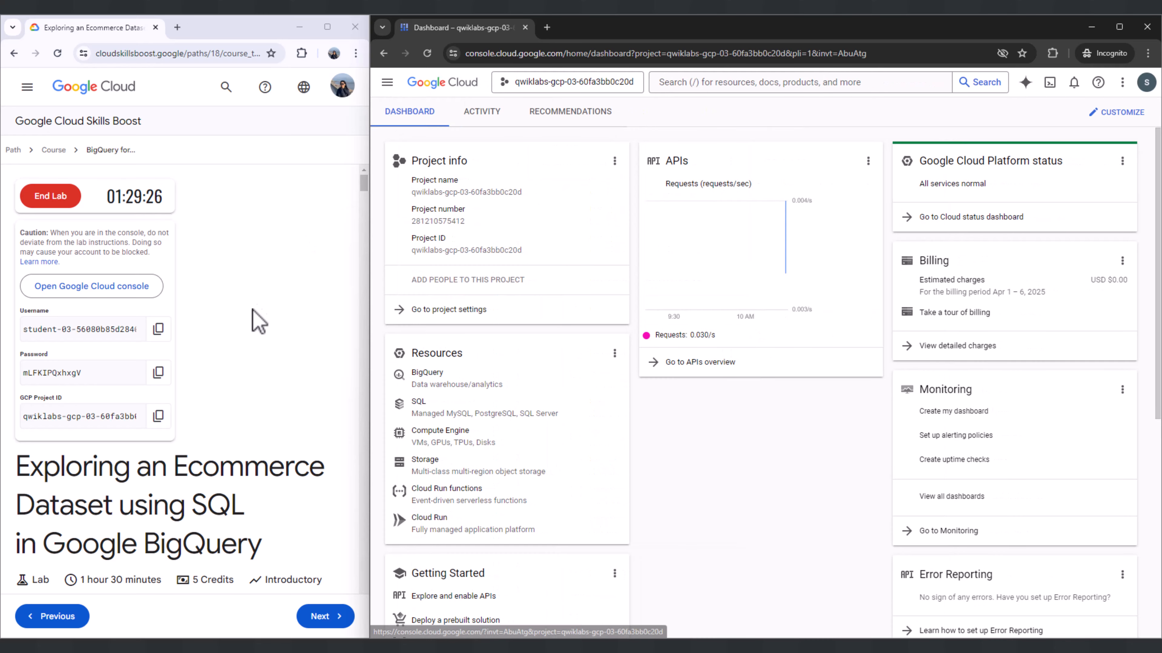
- Read the lab's title, overview and list of objectives for exploring an ecommerce dataset with SQL in BigQuery
scroll(97, 344, "down", 3)
left_click_drag(15, 348, 253, 418)
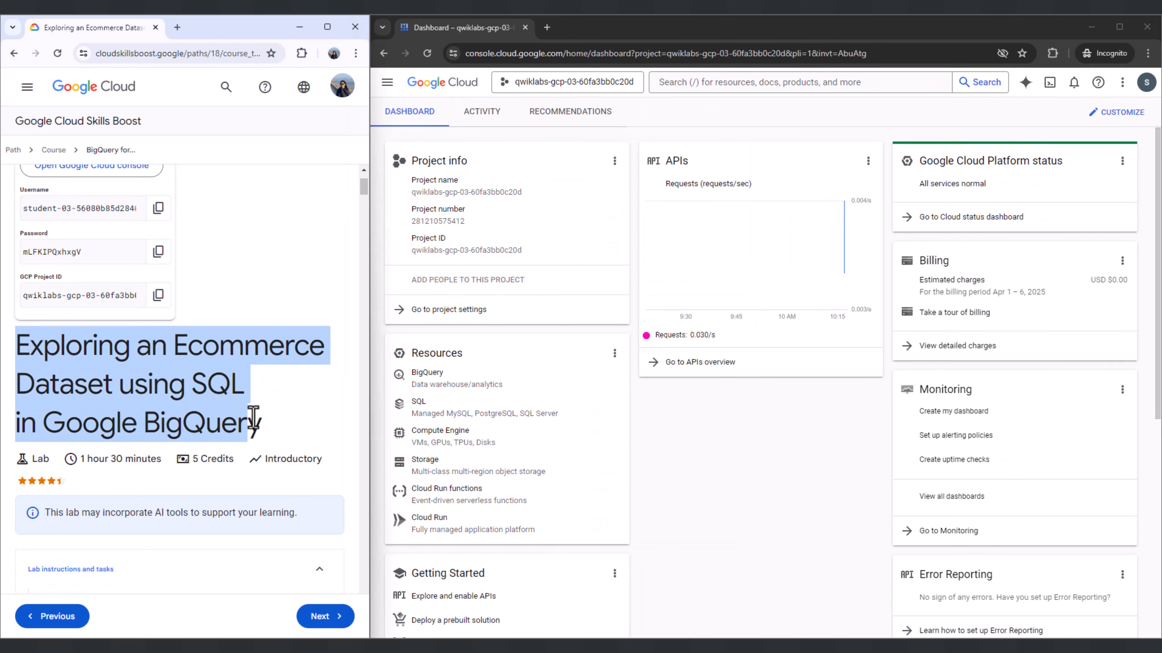
left_click(248, 433)
scroll(247, 439, "down", 10)
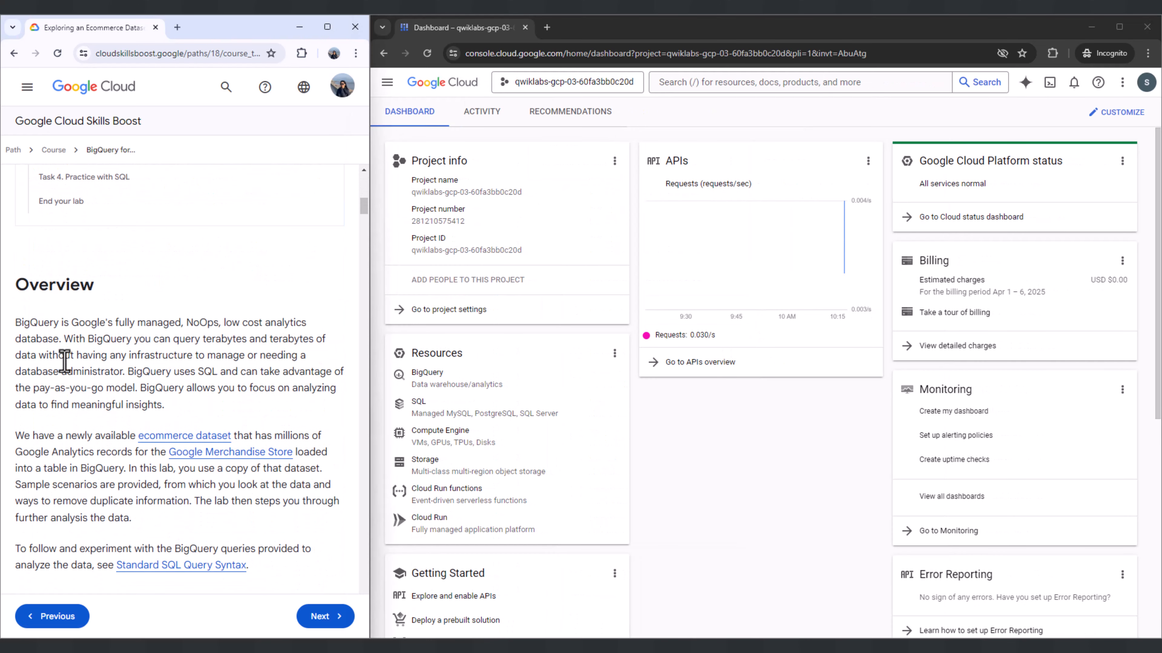
scroll(65, 362, "down", 4)
left_click_drag(15, 193, 139, 286)
triple_click(289, 307)
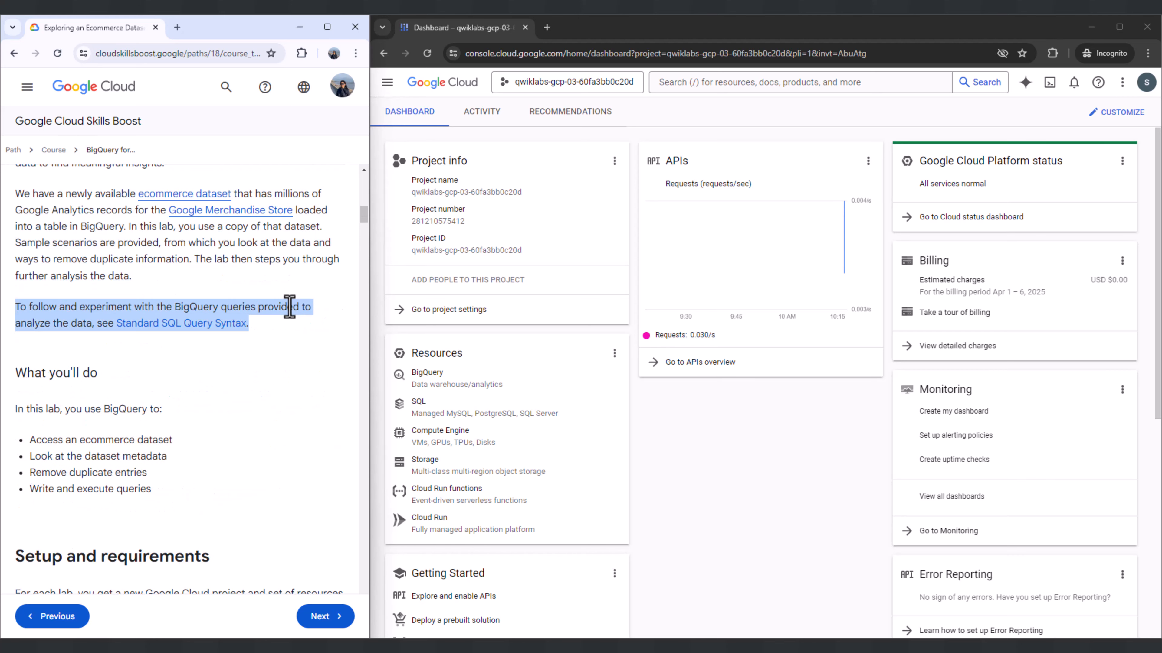
scroll(290, 306, "down", 3)
left_click_drag(16, 191, 153, 312)
left_click(148, 311)
scroll(150, 275, "down", 3)
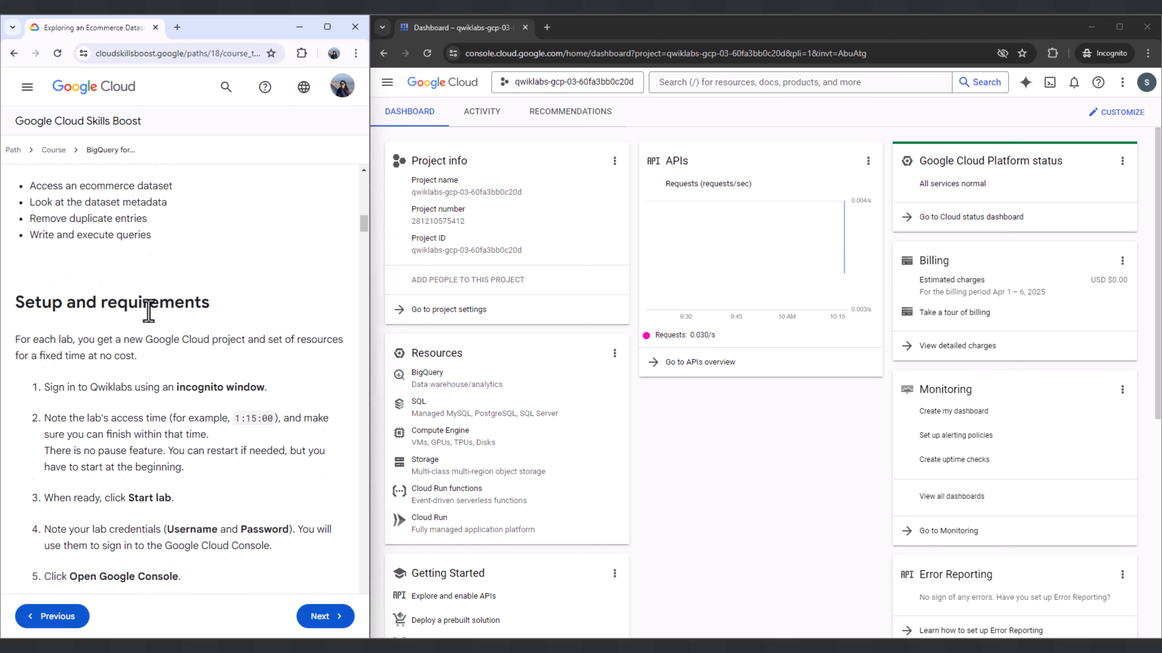
- Read the lab's setup and requirements on signing in, access time, credentials and opening the Google console
left_click_drag(25, 196, 194, 259)
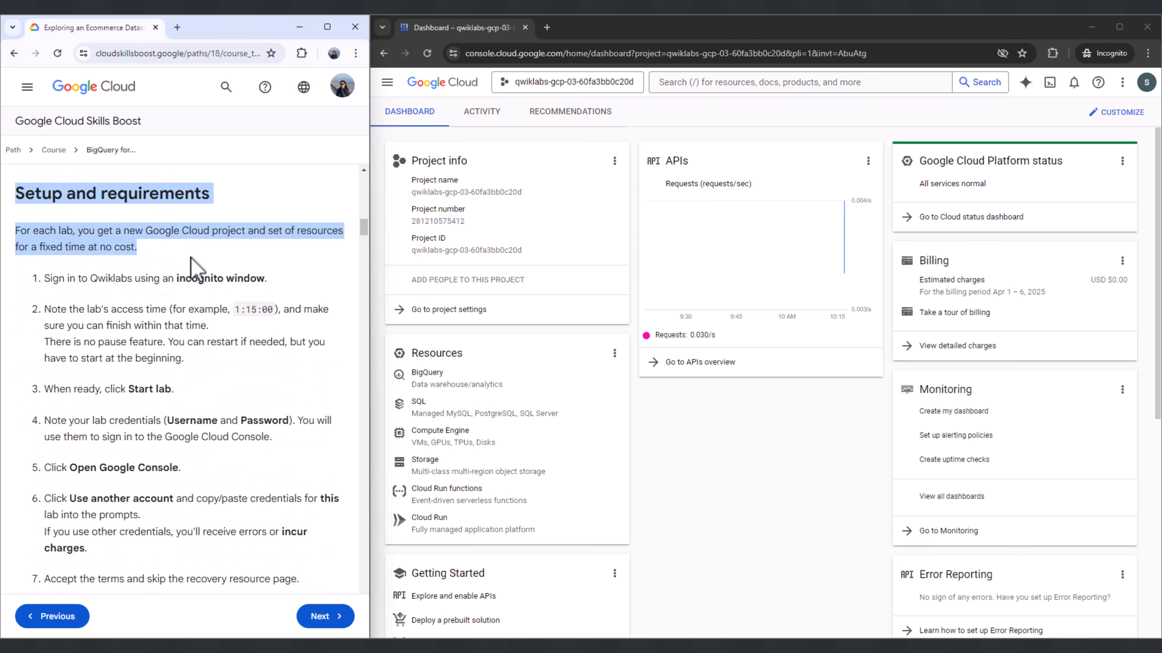
left_click_drag(50, 278, 265, 279)
left_click_drag(44, 309, 48, 389)
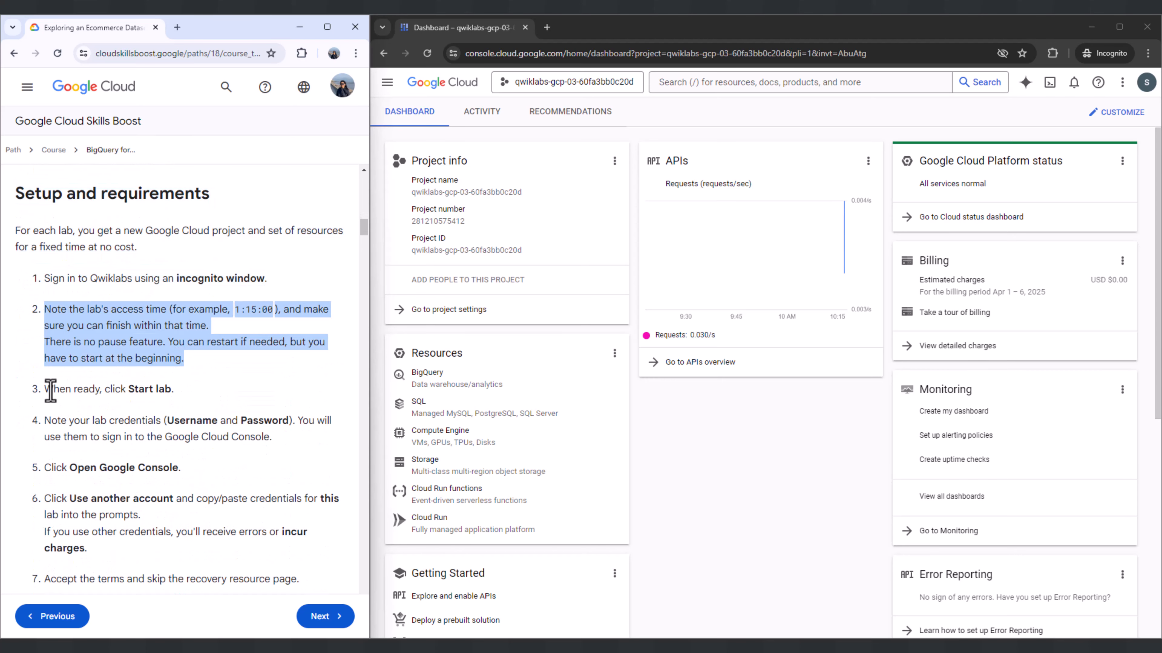
left_click(48, 389)
scroll(46, 295, "down", 2)
left_click_drag(45, 300, 270, 320)
left_click_drag(42, 345, 189, 356)
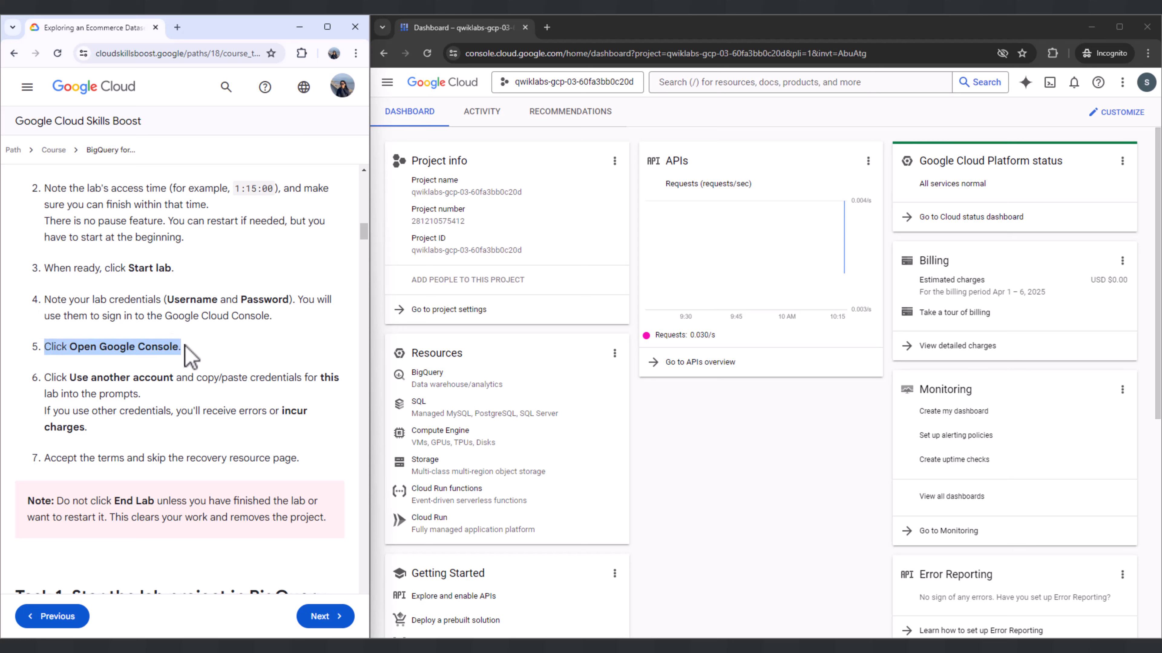
left_click_drag(46, 386, 138, 395)
left_click_drag(44, 410, 297, 462)
left_click(291, 462)
scroll(178, 394, "down", 5)
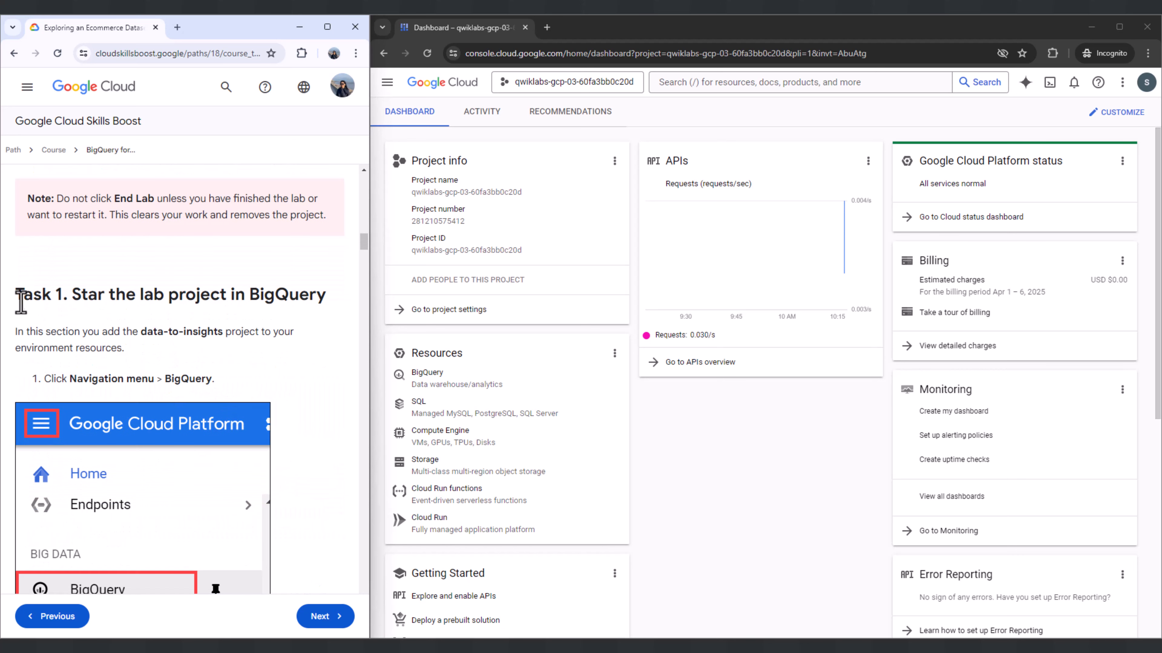
- Follow the first instruction of Task 1 and open BigQuery in the Google Cloud console
left_click_drag(20, 302, 314, 298)
scroll(20, 231, "down", 3)
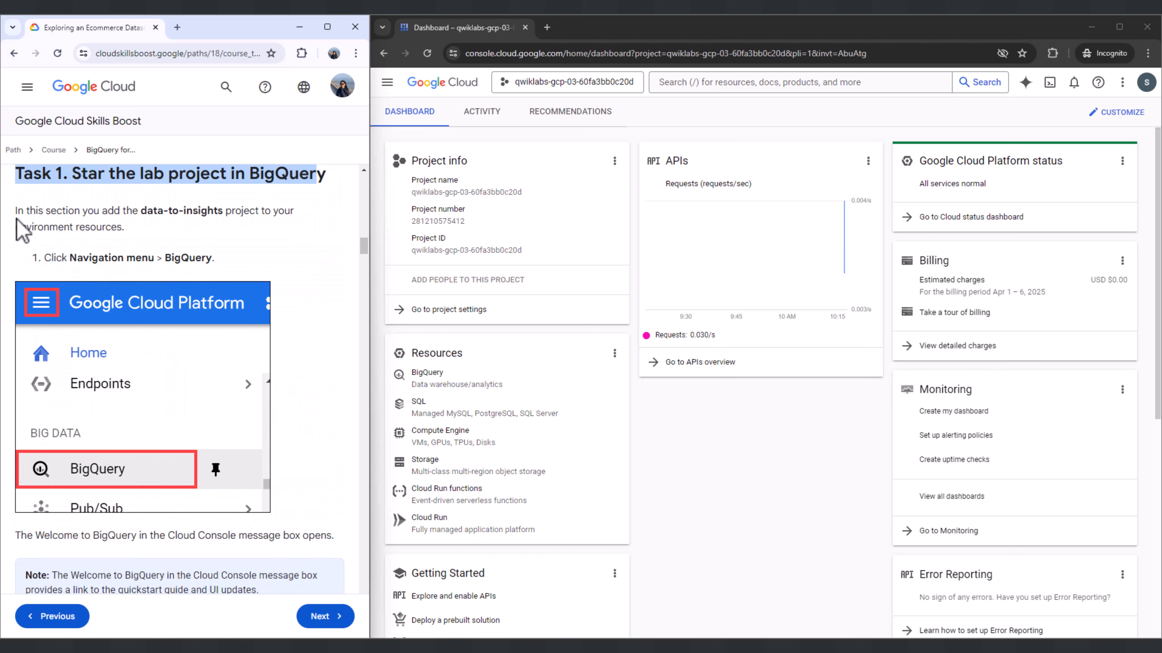
left_click_drag(45, 258, 214, 259)
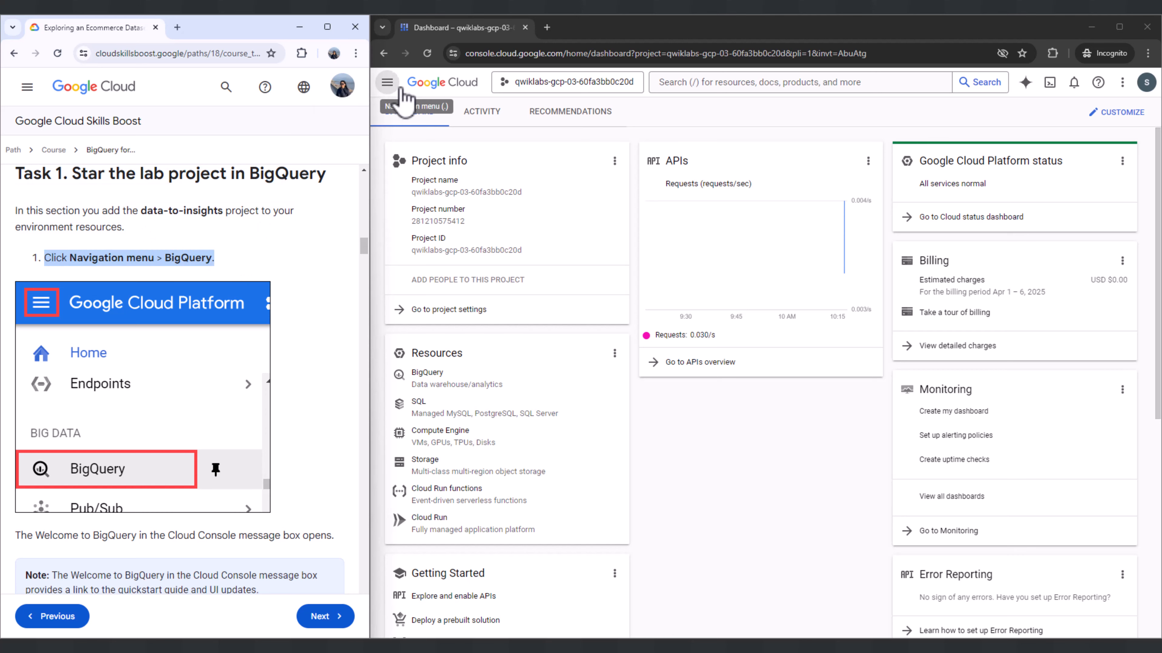
left_click(388, 85)
left_click(393, 88)
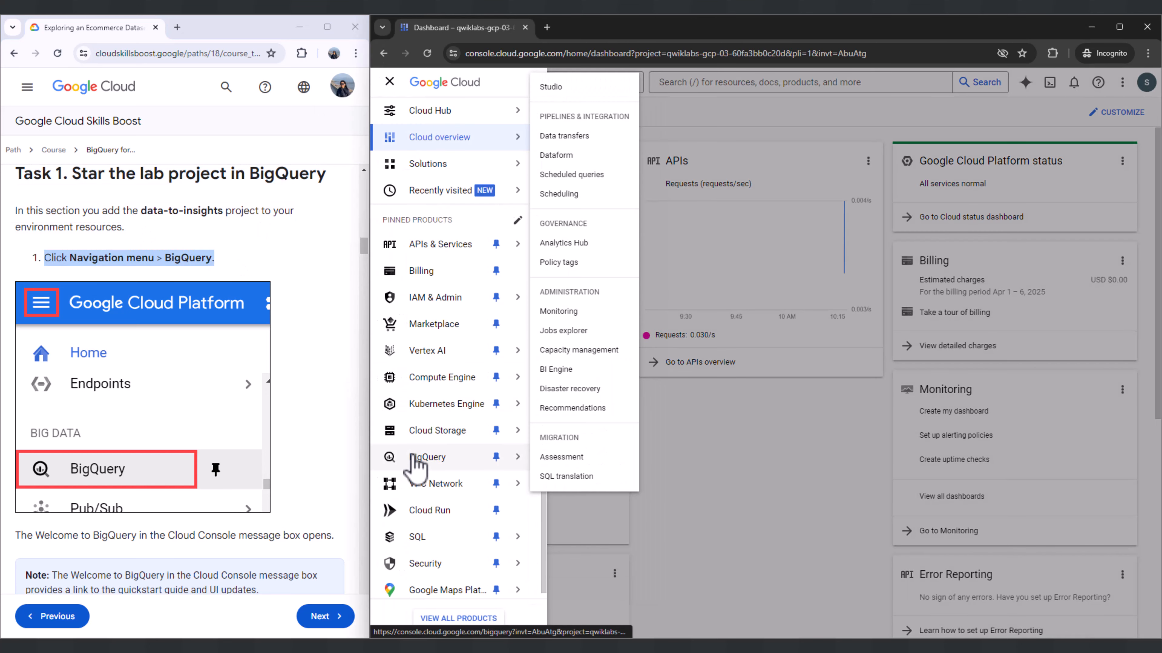
left_click(426, 457)
- Dismiss the BigQuery welcome message and read the lab's note about it
scroll(175, 418, "down", 5)
left_click_drag(17, 295, 331, 294)
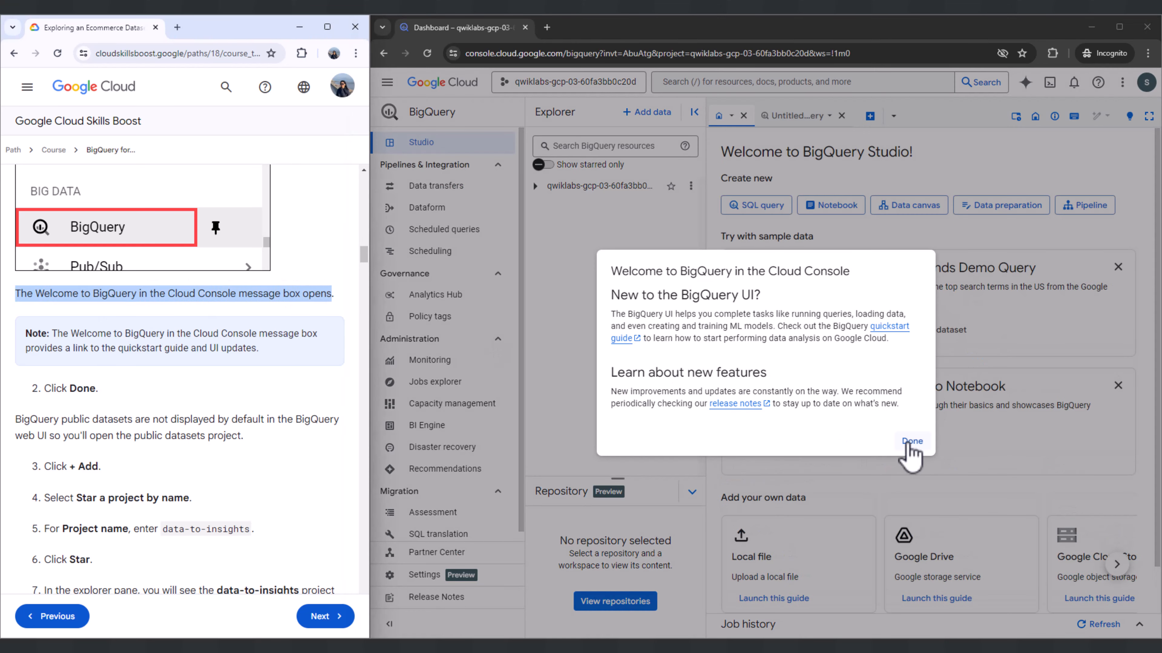
left_click(912, 447)
left_click_drag(55, 333, 270, 352)
left_click(170, 350)
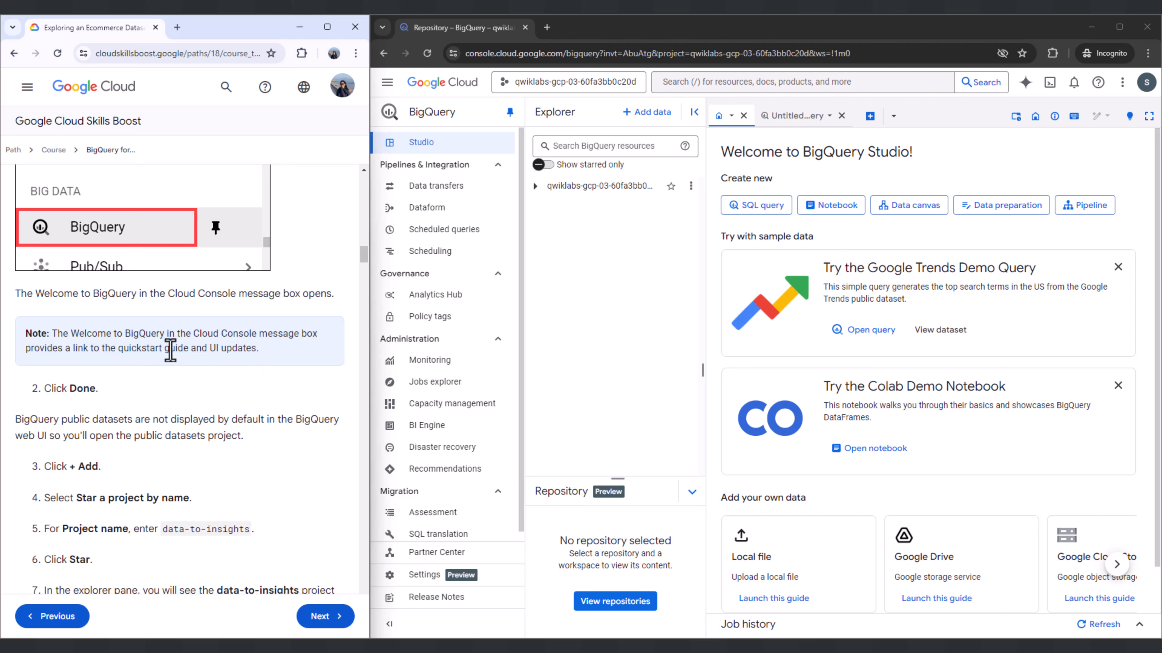
- Read the lab's remark on public datasets and start adding data by starring a project by name
scroll(96, 289, "down", 3)
left_click_drag(16, 297, 249, 316)
left_click_drag(45, 346, 108, 347)
left_click(644, 120)
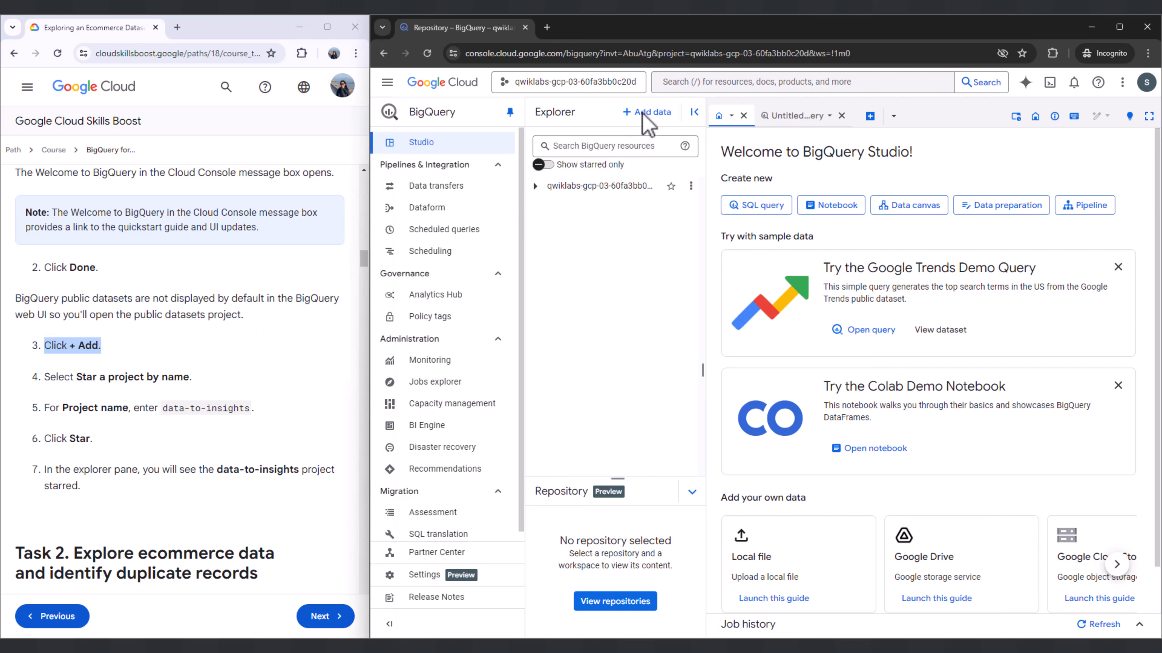
left_click(49, 378)
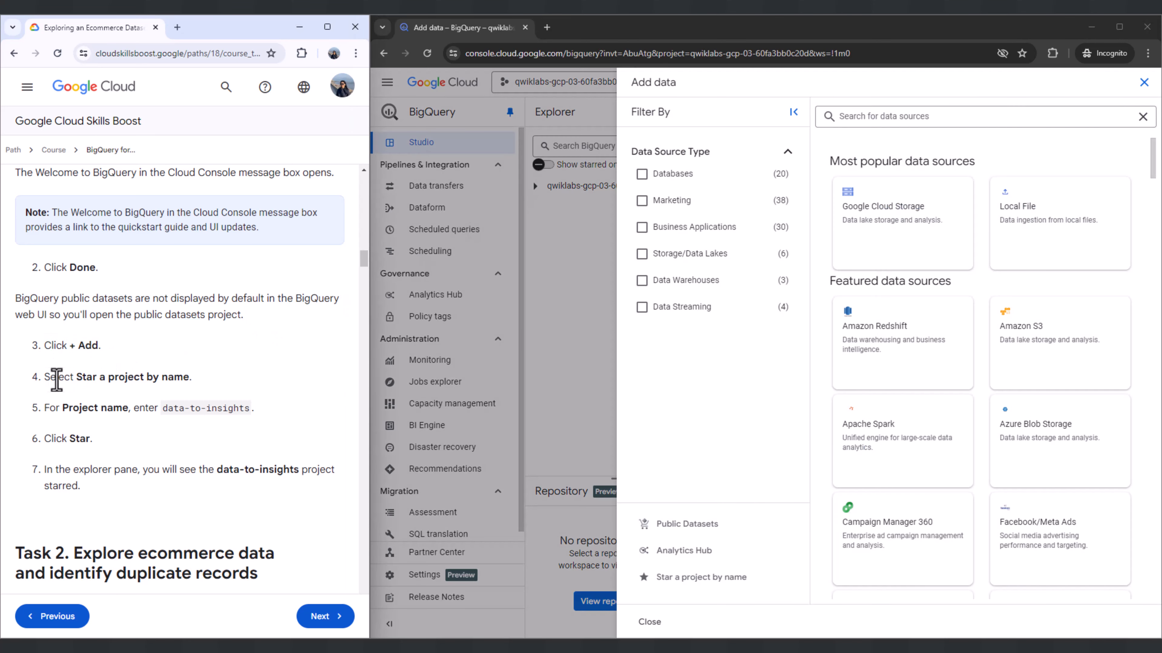
left_click_drag(57, 380, 197, 385)
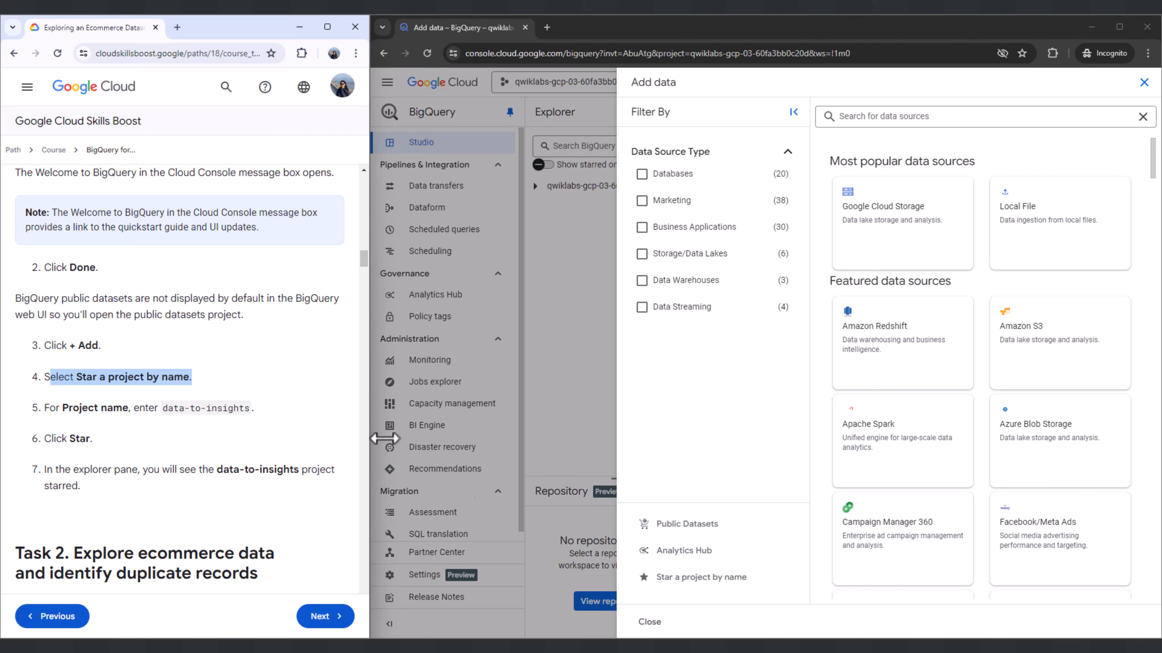
left_click(681, 578)
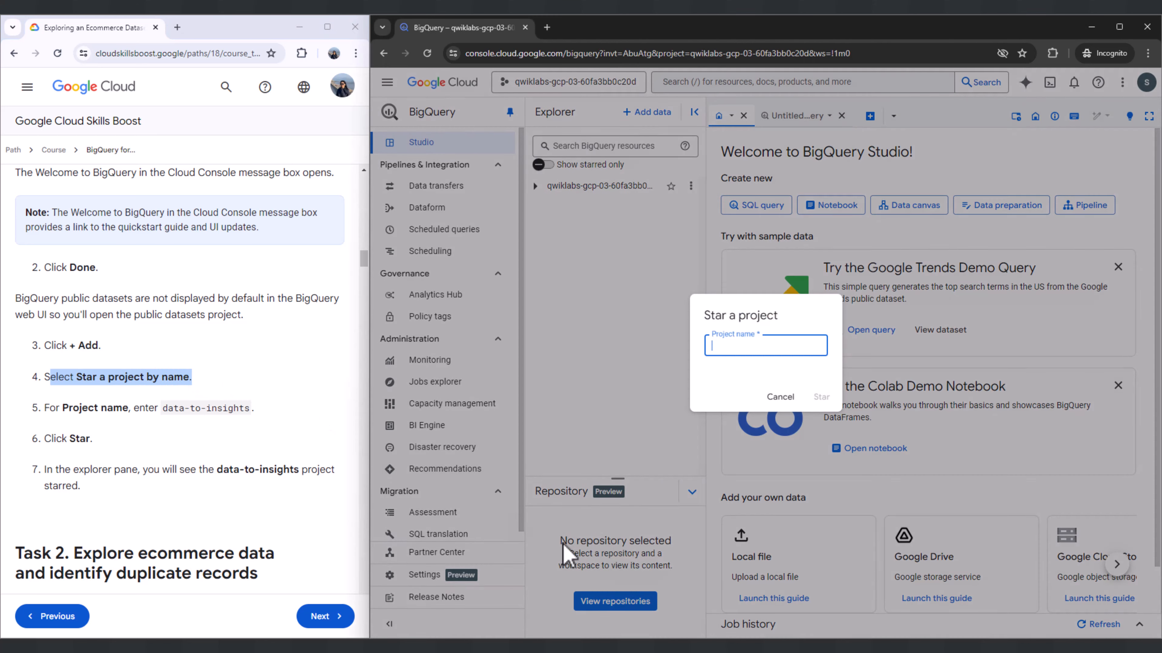
- Enter data-to-insights as the project name and star the project
left_click(163, 407)
left_click_drag(163, 408, 209, 408)
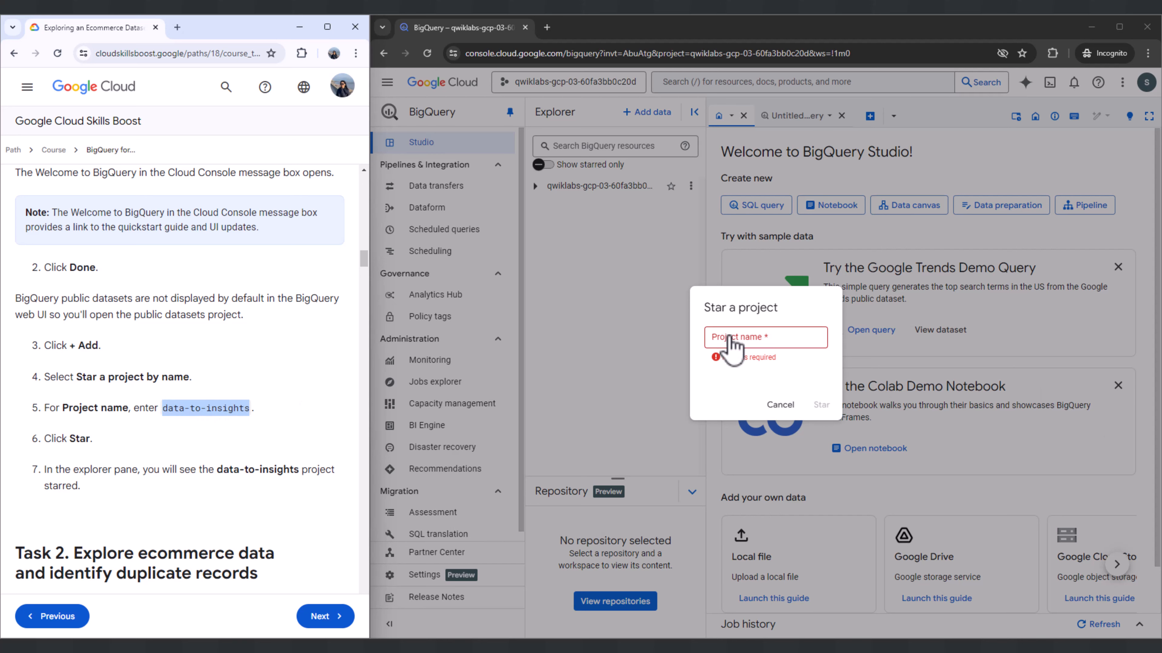
left_click(732, 344)
type("data-to-insights")
left_click(821, 405)
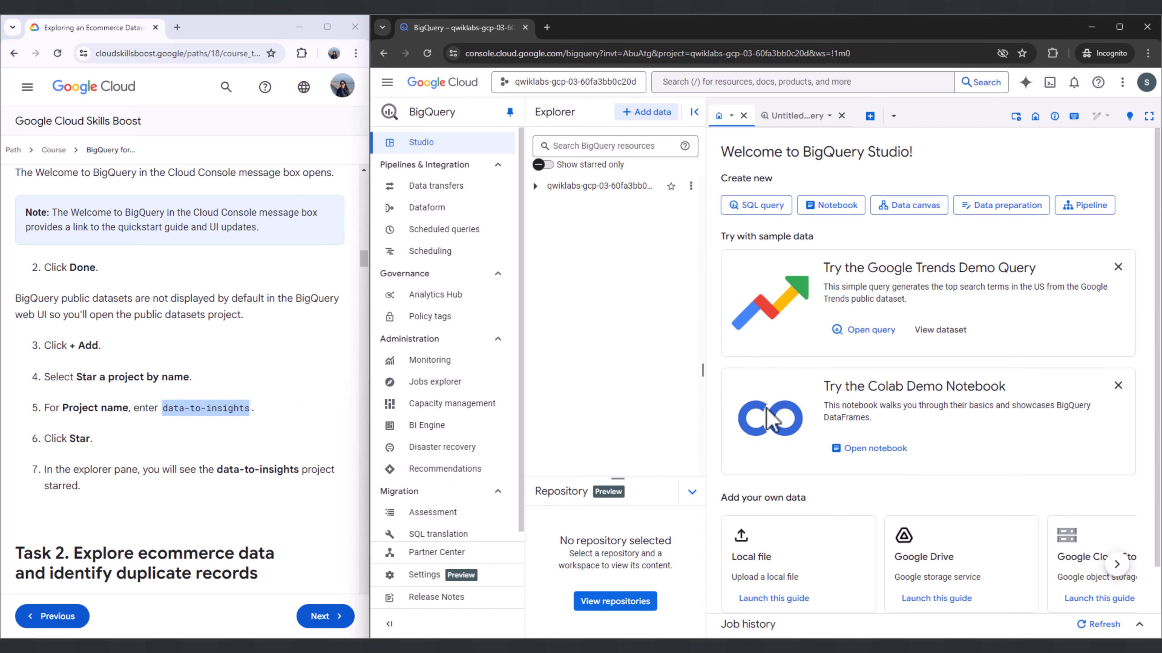
- Check the starred project against the lab instructions and read the Task 2 scenario on exploring ecommerce data and duplicate records
left_click_drag(44, 438, 102, 443)
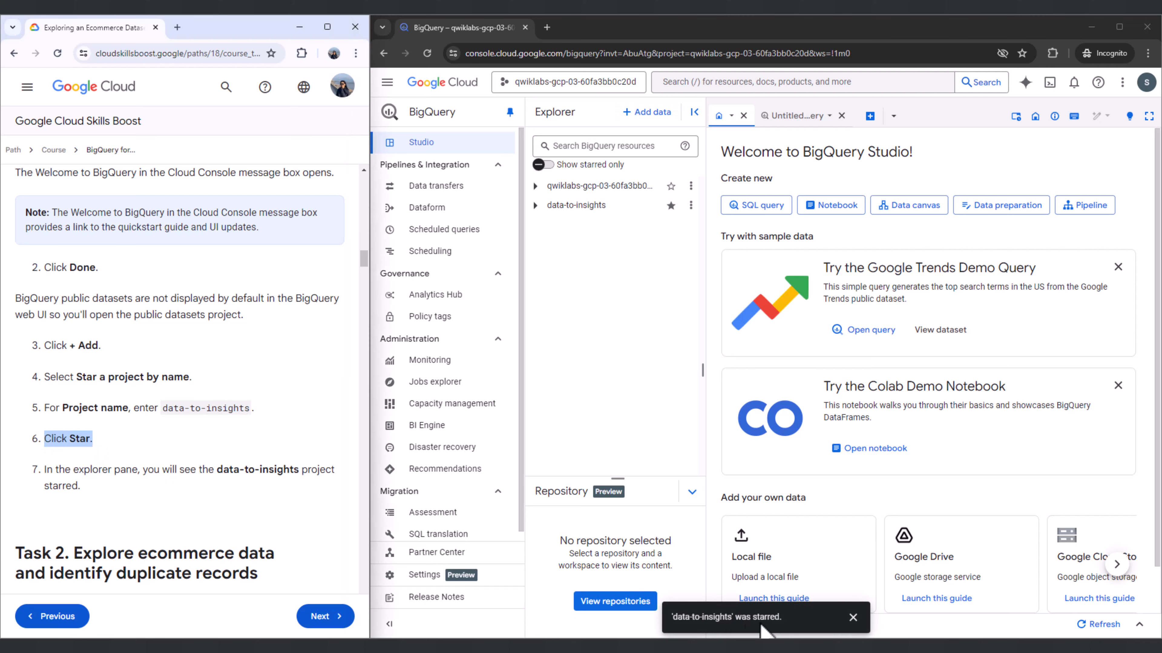
left_click_drag(44, 470, 92, 486)
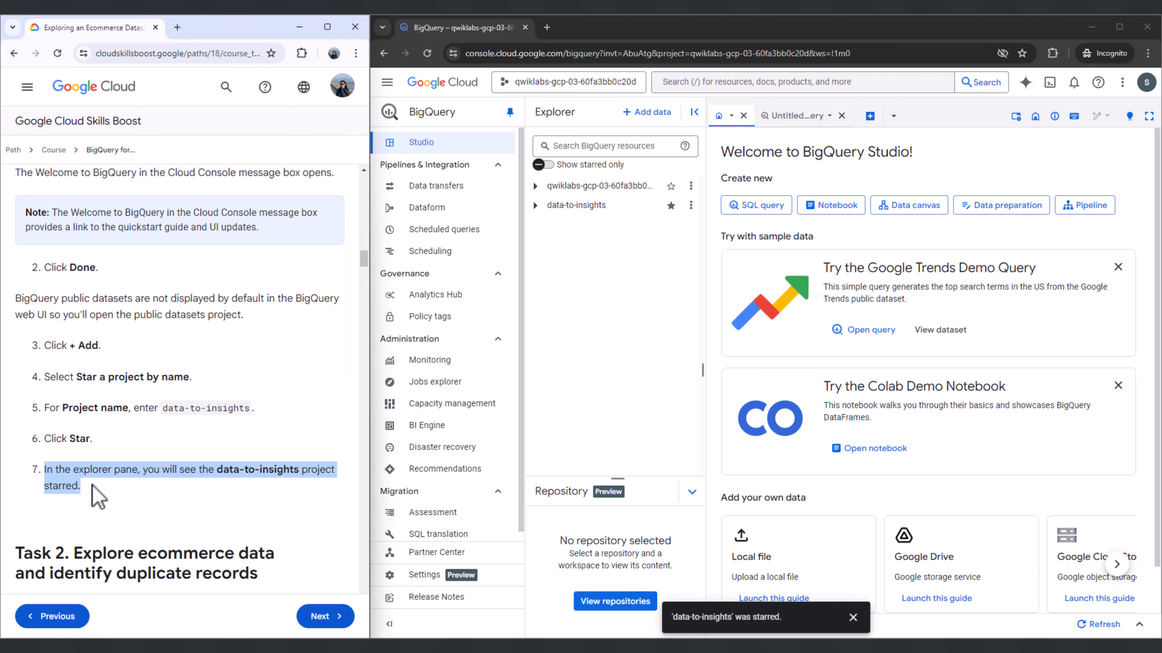
scroll(199, 469, "down", 3)
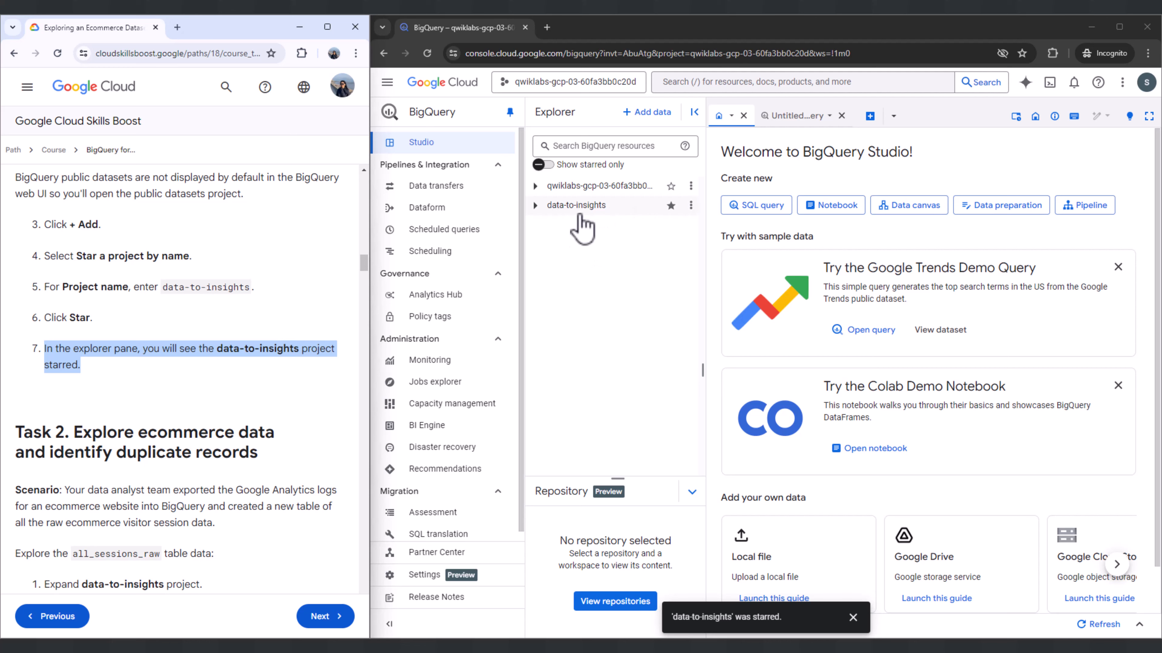
scroll(127, 324, "down", 4)
left_click_drag(16, 251, 259, 270)
scroll(28, 298, "down", 2)
left_click_drag(16, 250, 215, 281)
left_click_drag(16, 312, 203, 312)
- Expand the data-to-insights project and its ecommerce dataset
left_click(50, 342)
triple_click(50, 342)
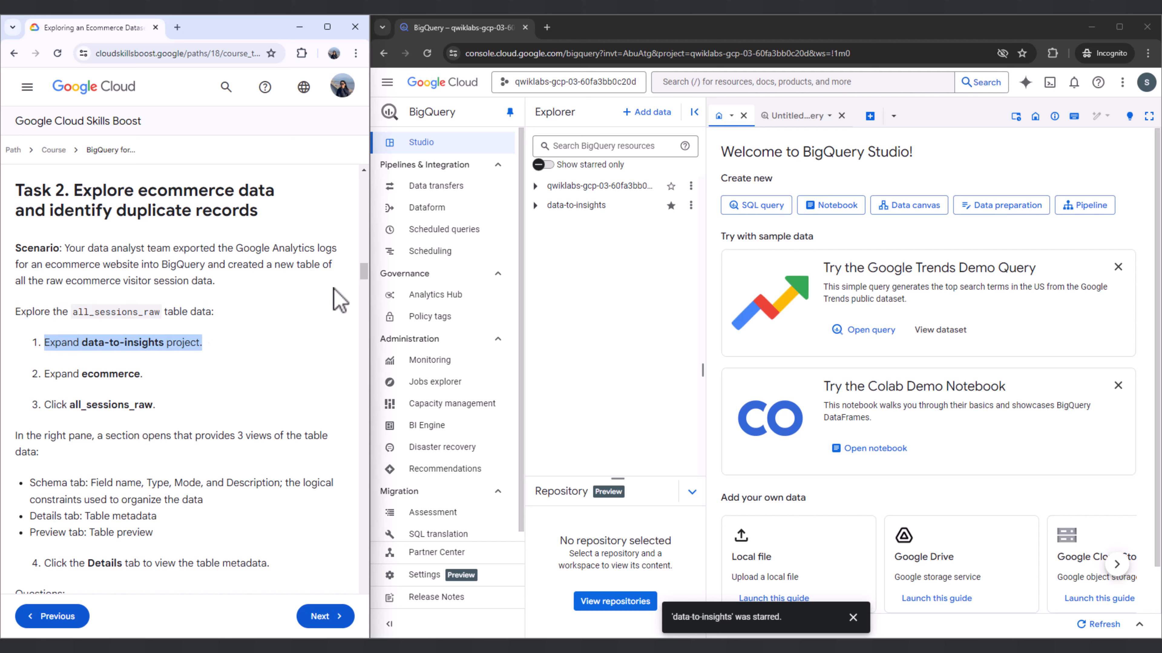
left_click(535, 205)
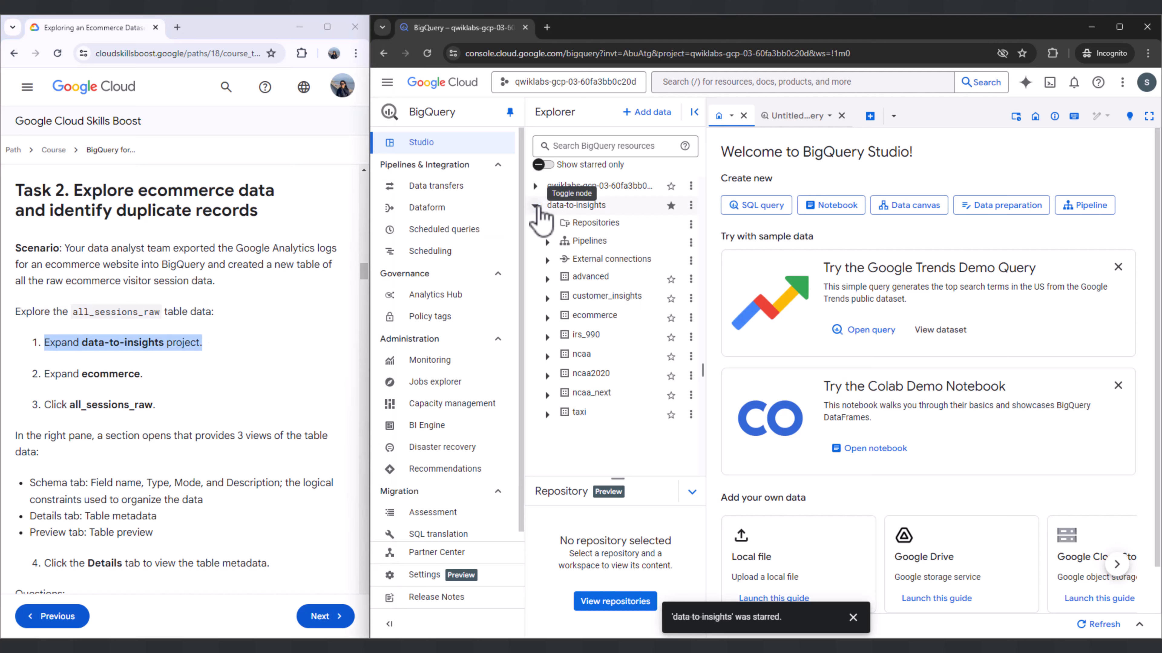
left_click_drag(45, 373, 161, 384)
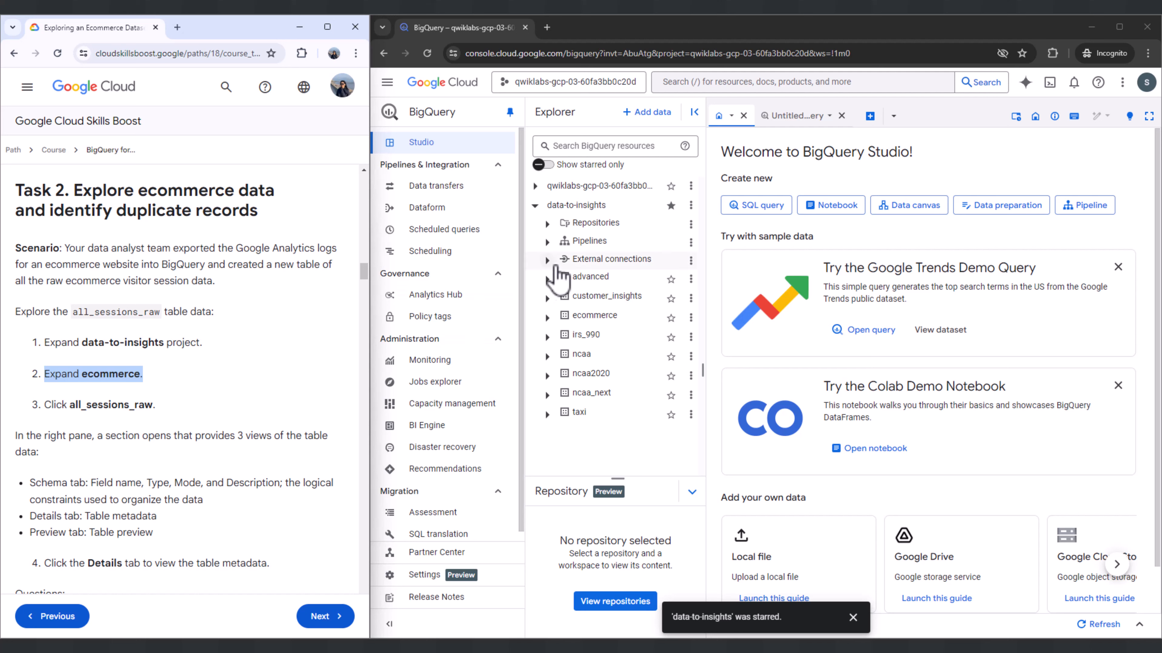
left_click(547, 316)
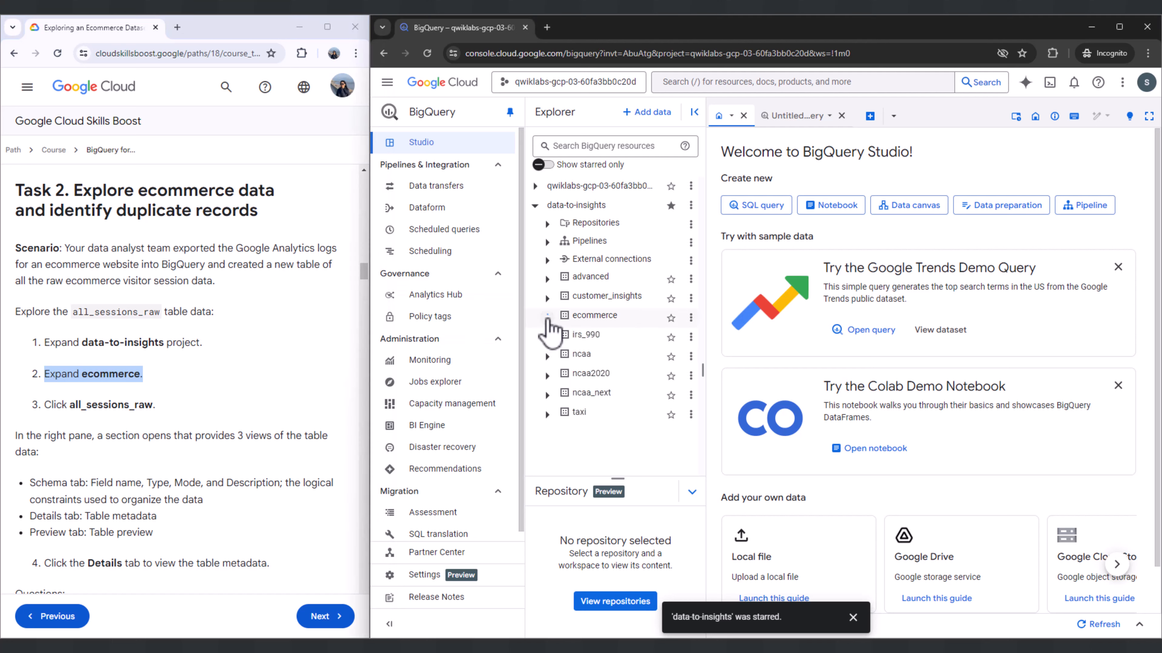
- Widen the resource list for longer table names and open the all_sessions_raw table in the ecommerce dataset
left_click_drag(44, 407, 175, 413)
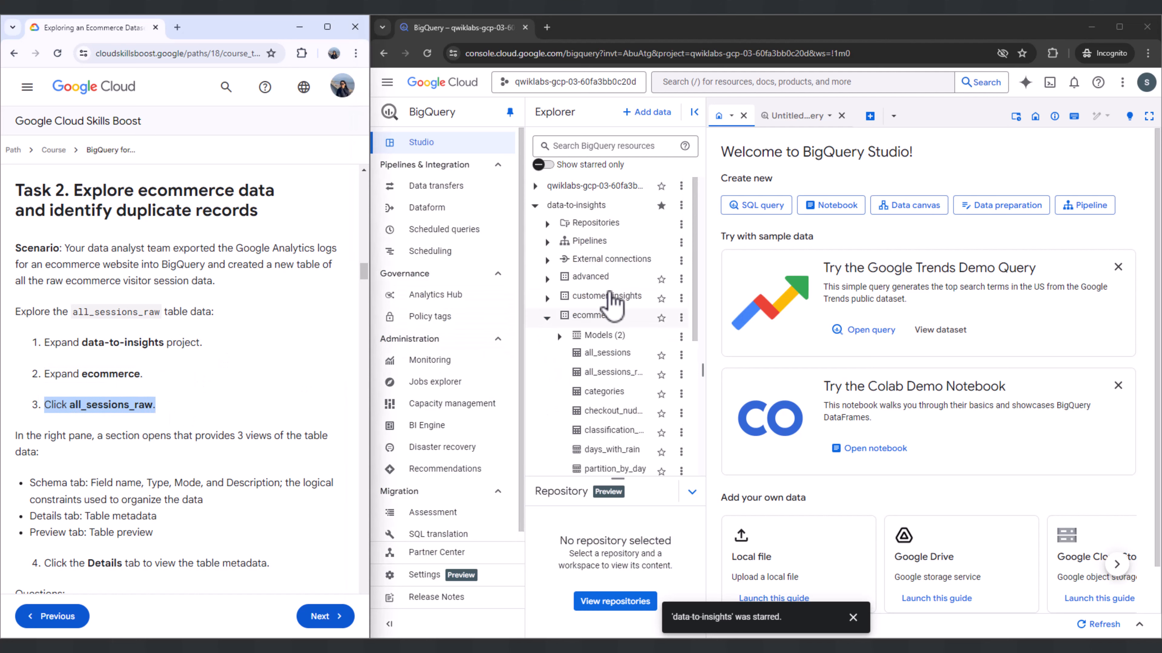
scroll(609, 302, "down", 2)
left_click_drag(713, 312, 728, 302)
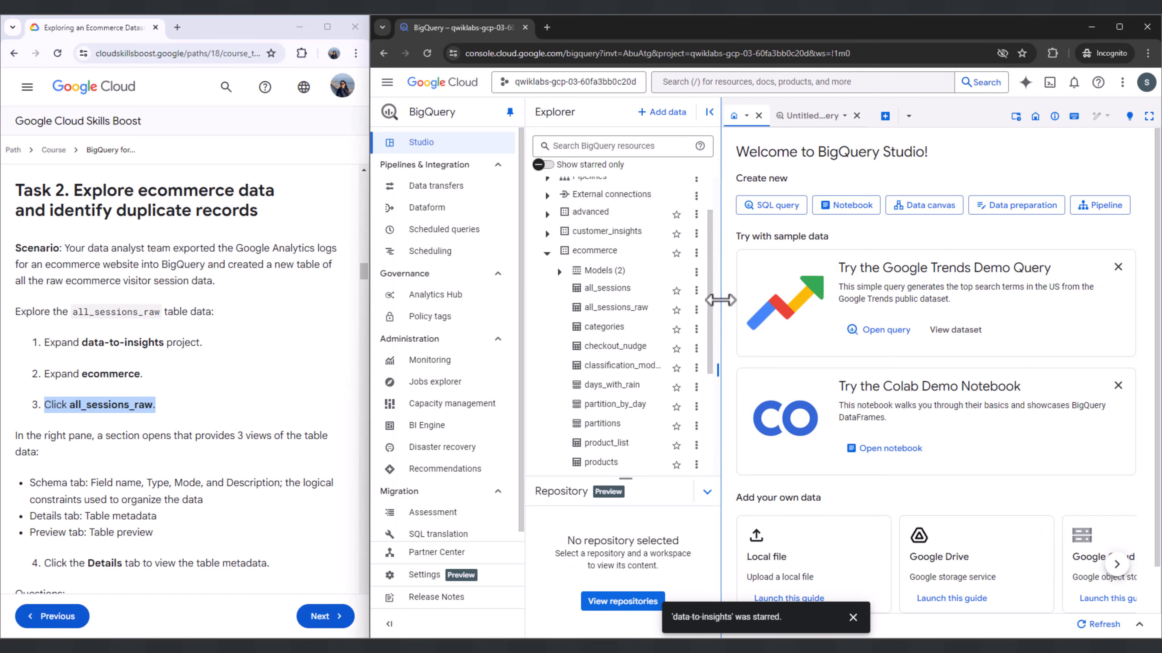
left_click(620, 308)
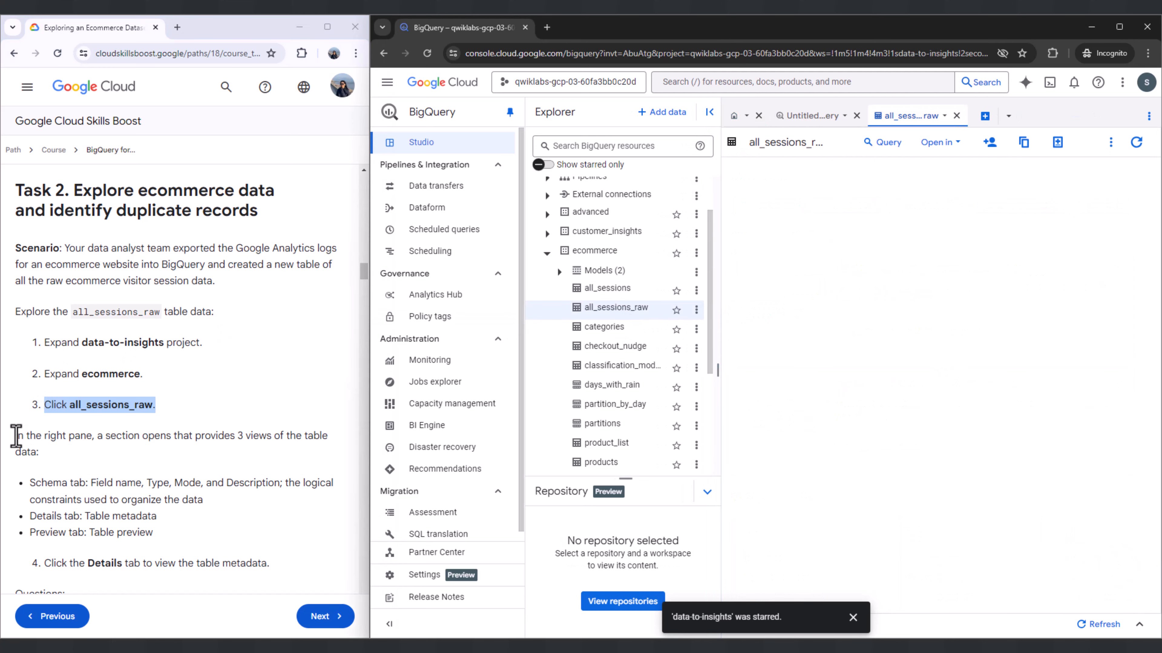
- Read the lab's description of the three table views and examine the details and preview rows of all_sessions_raw
left_click_drag(14, 435, 48, 454)
scroll(109, 436, "down", 3)
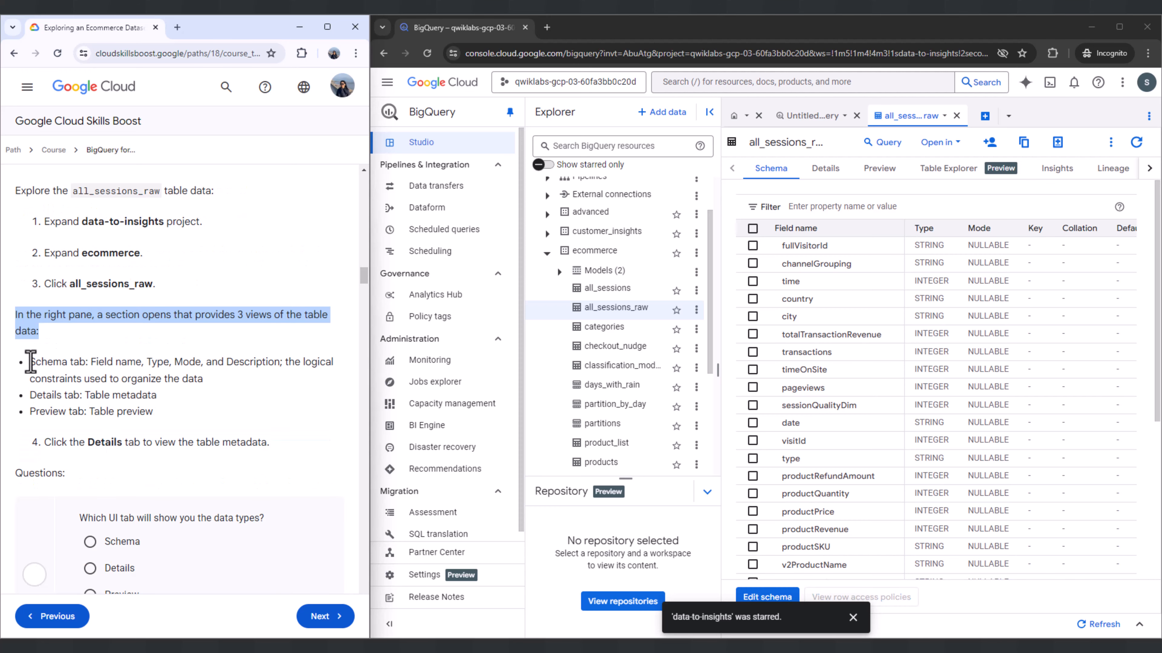
left_click_drag(32, 361, 203, 379)
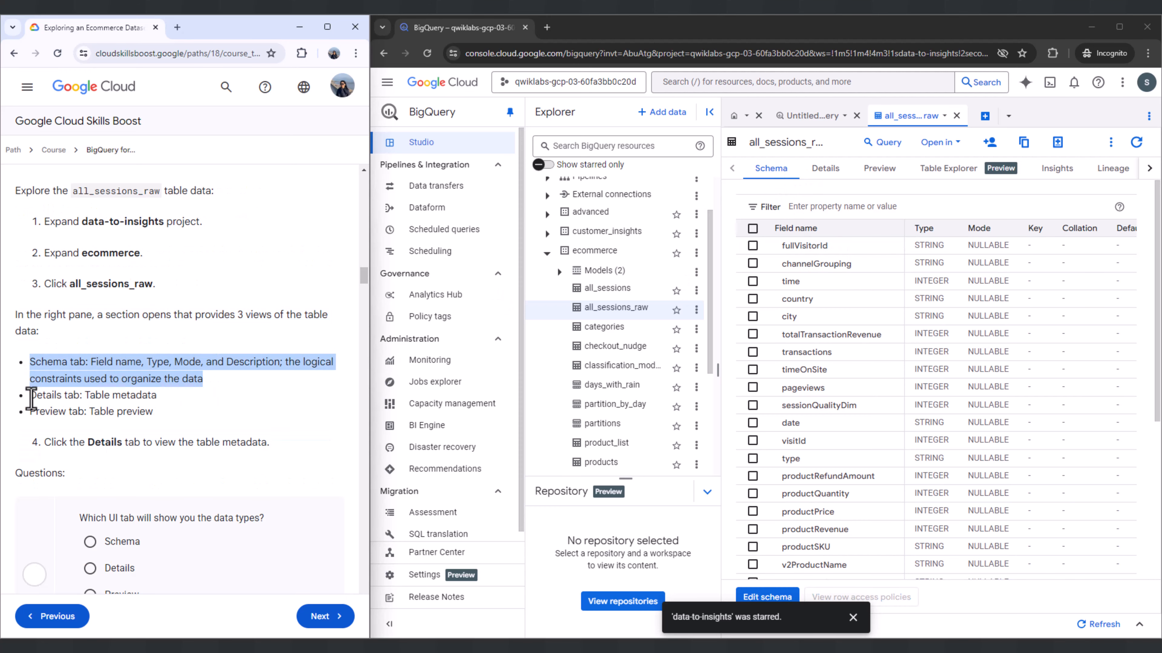
left_click_drag(31, 396, 163, 397)
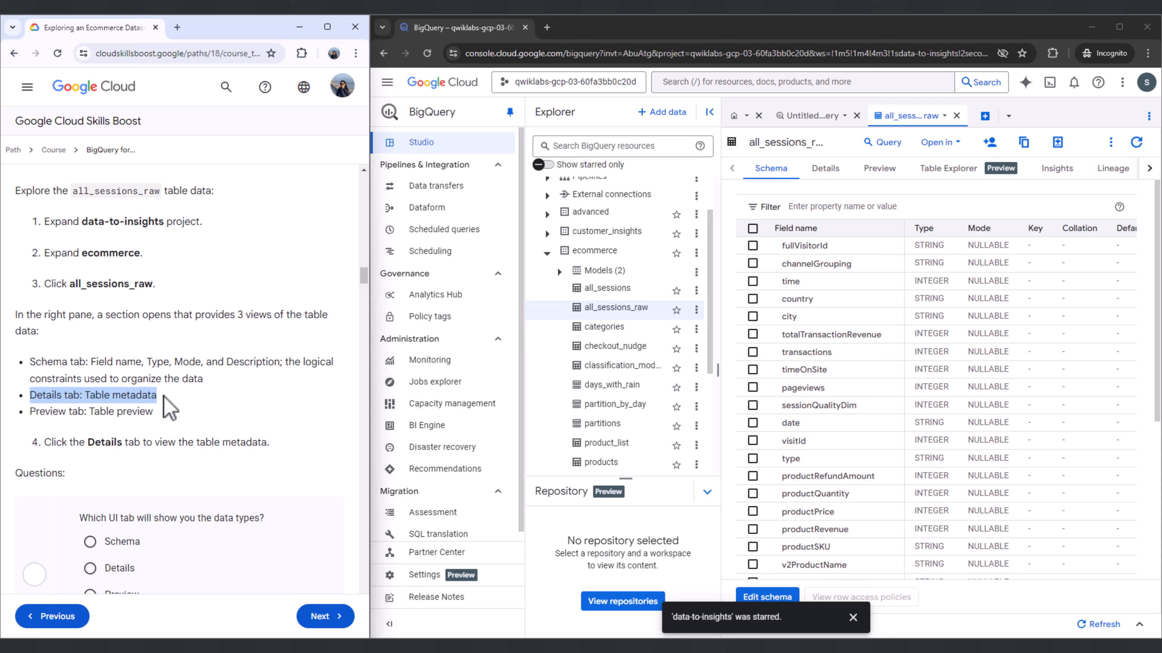
left_click(825, 169)
scroll(942, 366, "down", 2)
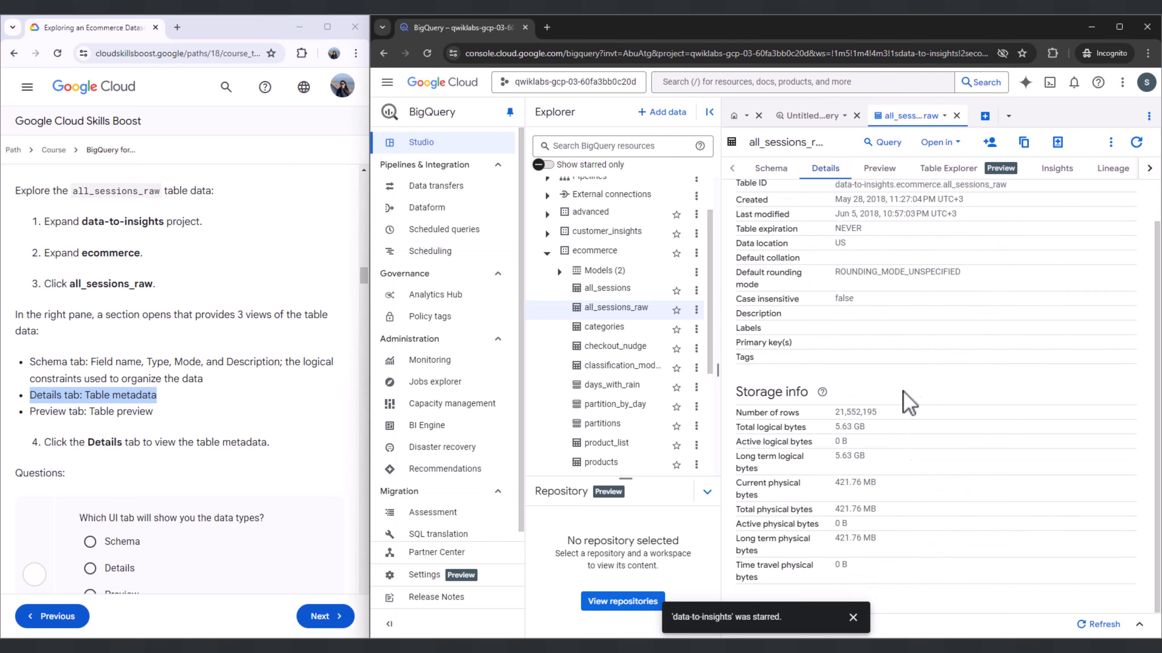
scroll(903, 541, "up", 2)
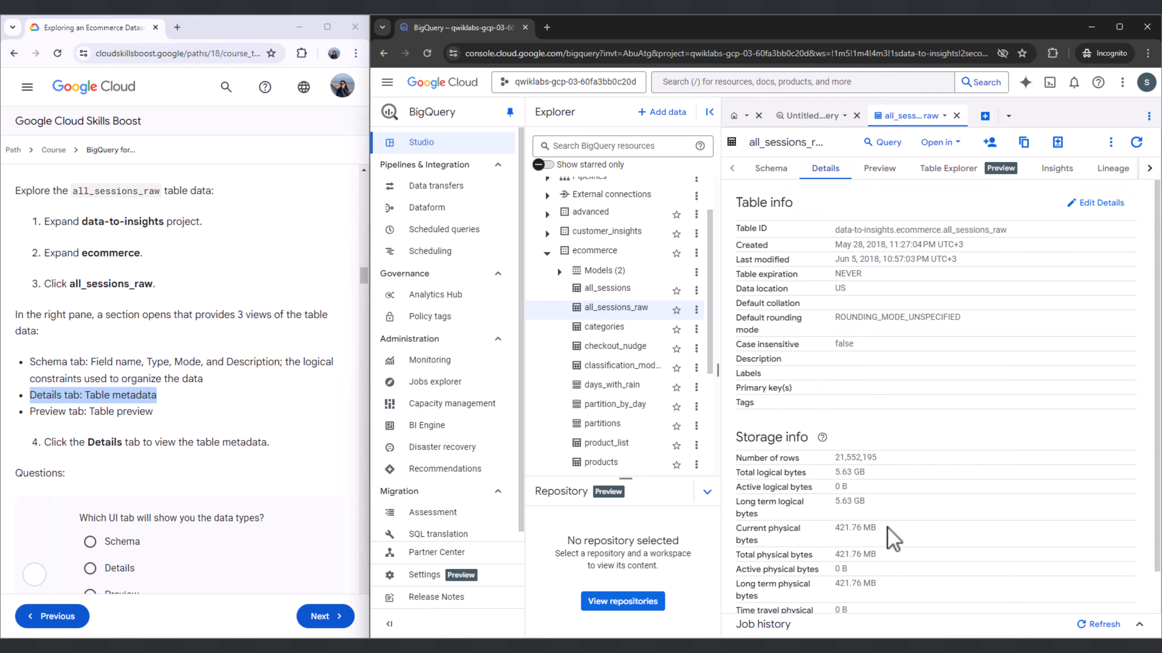
left_click_drag(31, 411, 201, 414)
left_click(881, 176)
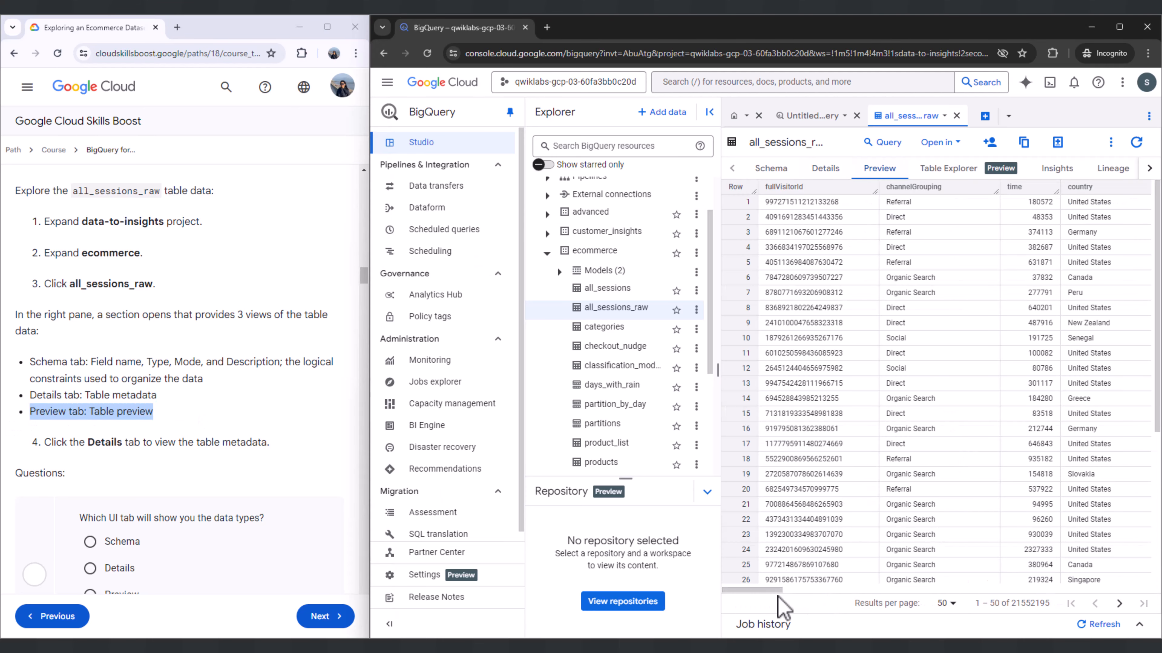
- Follow the lab's instruction to open the metadata details of the all_sessions_raw table
left_click_drag(780, 591, 621, 602)
left_click_drag(45, 442, 267, 443)
left_click(826, 168)
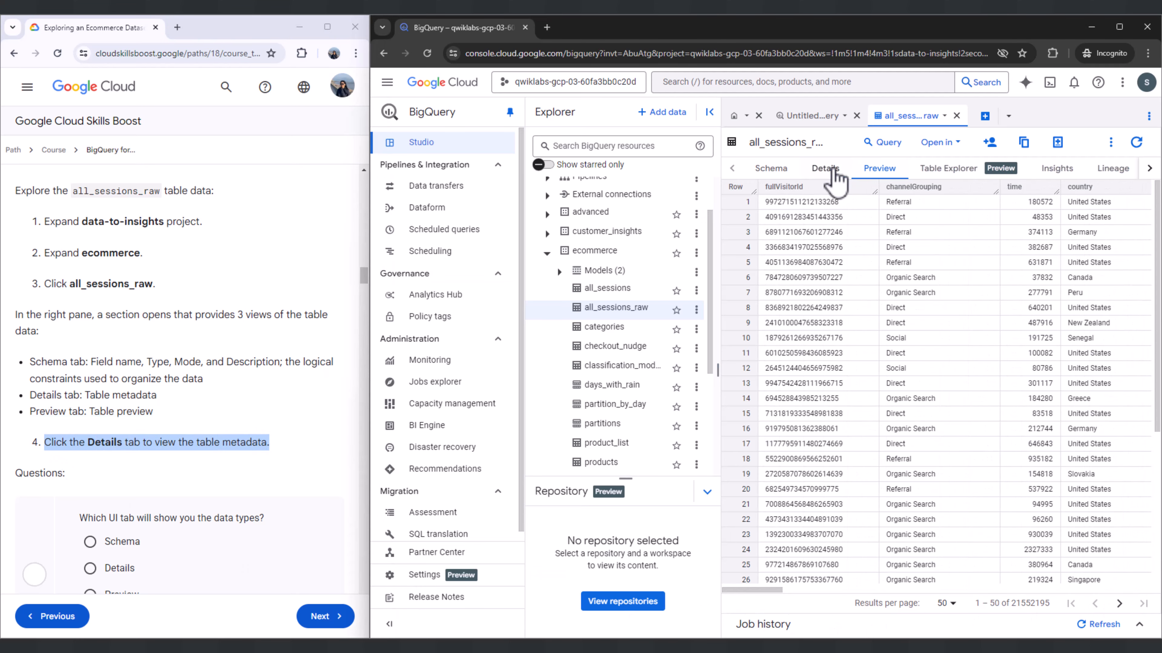
- Answer the lab's questions, submitting Schema for the tab showing data types and Over 21 million for the number of rows
scroll(169, 364, "down", 4)
left_click(136, 300)
scroll(136, 299, "down", 1)
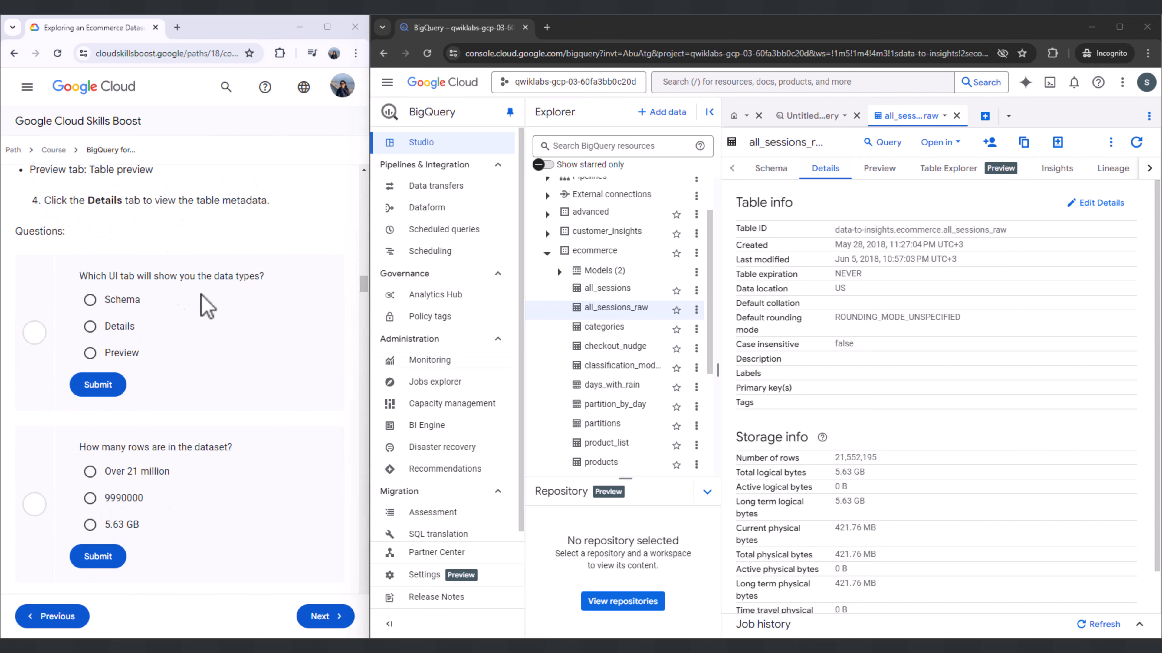
left_click(90, 300)
left_click(98, 384)
scroll(127, 393, "down", 2)
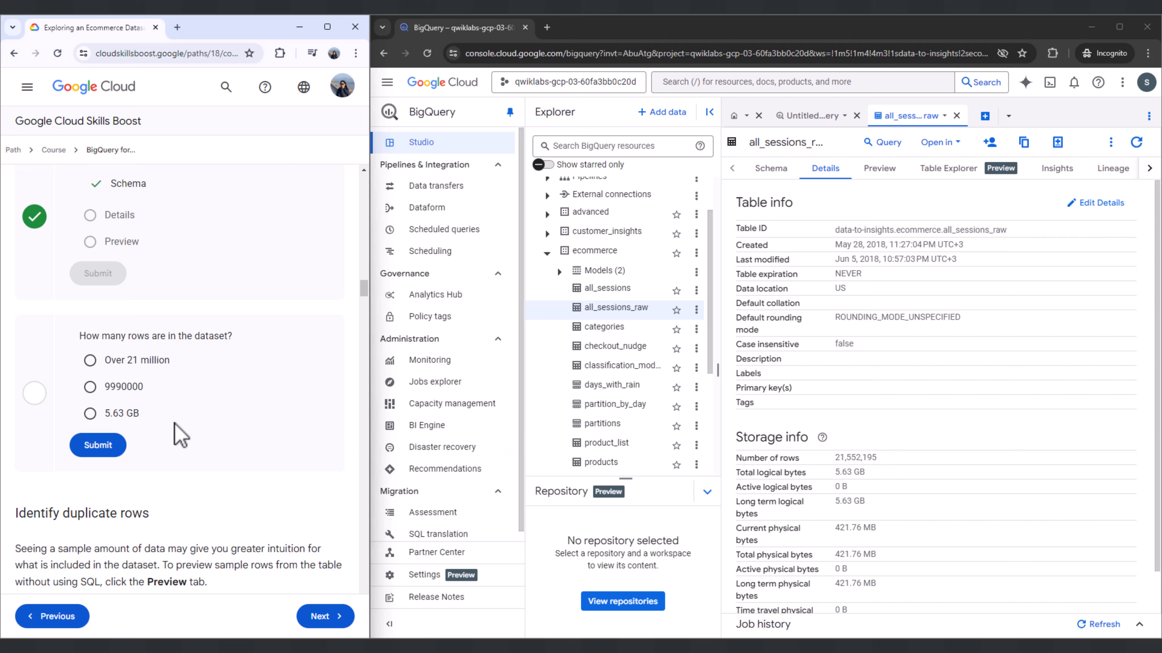
left_click(90, 360)
left_click(98, 445)
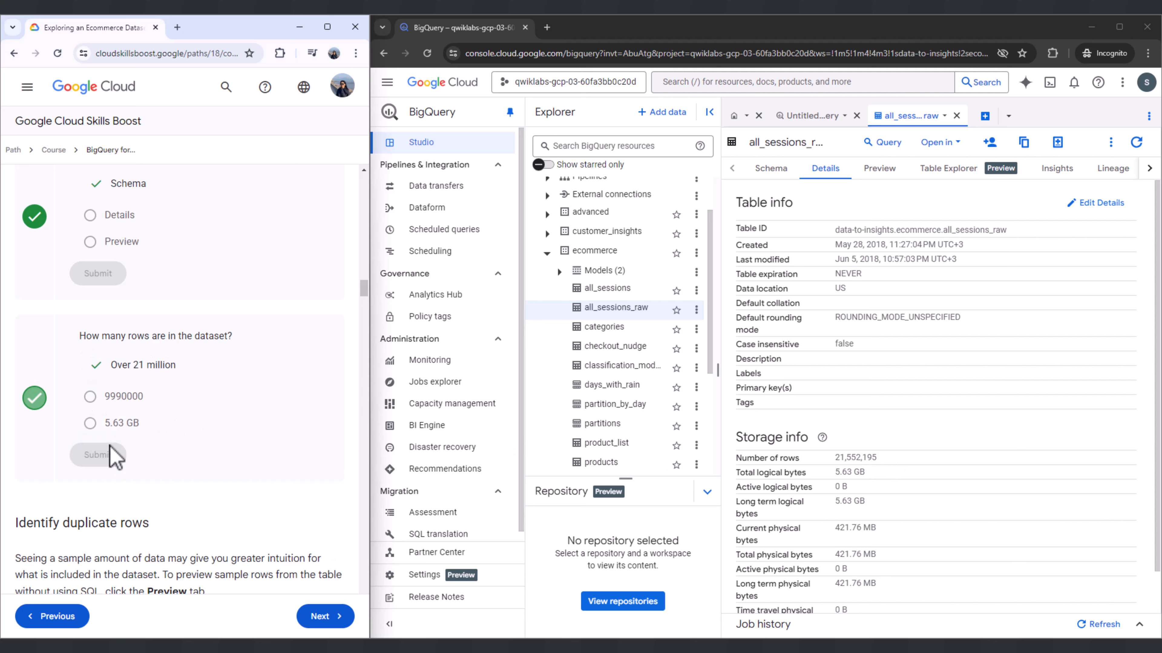
- Read the lab's introduction to identifying duplicate rows and bring up the sample rows of all_sessions_raw
scroll(28, 344, "down", 3)
left_click_drag(57, 343, 150, 341)
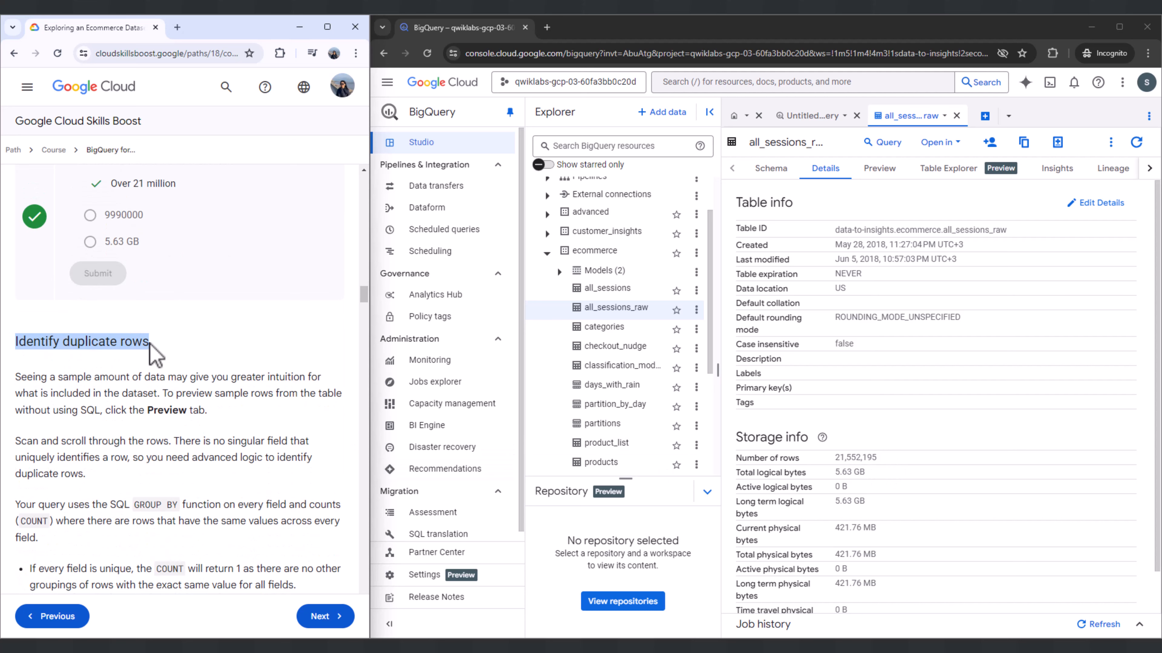
left_click_drag(12, 378, 229, 407)
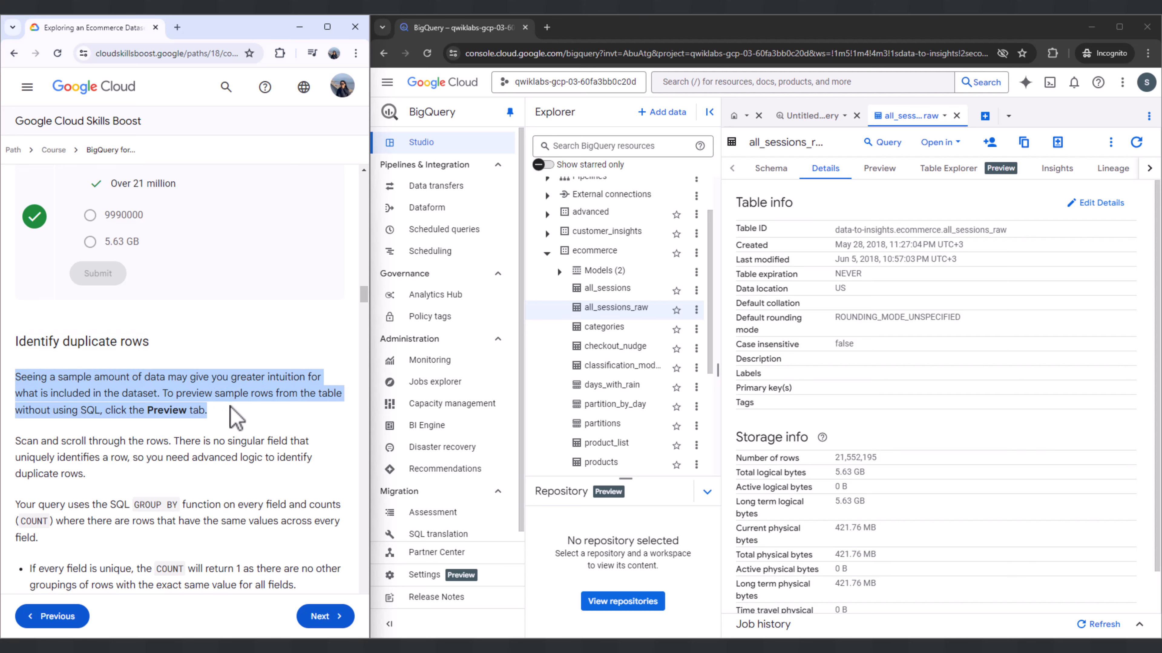
scroll(230, 407, "down", 3)
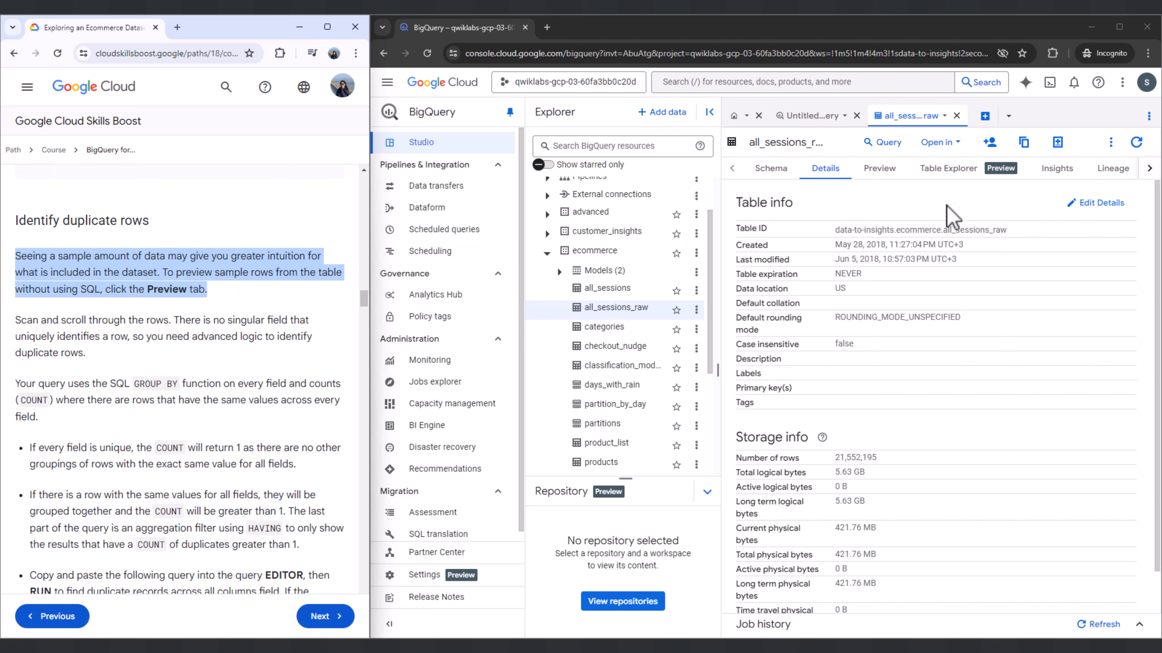
left_click(879, 168)
left_click_drag(16, 321, 103, 364)
- Read how the lab's query uses GROUP BY, COUNT and HAVING to find duplicates, and the instruction for running it
left_click_drag(17, 384, 38, 417)
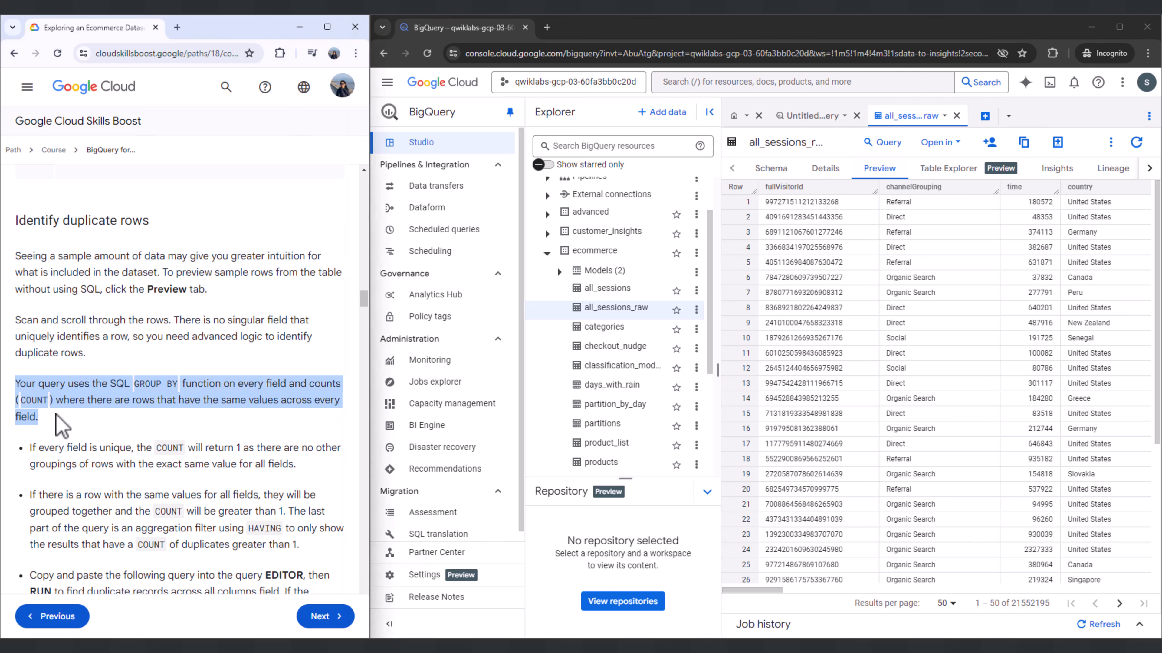
scroll(166, 266, "down", 3)
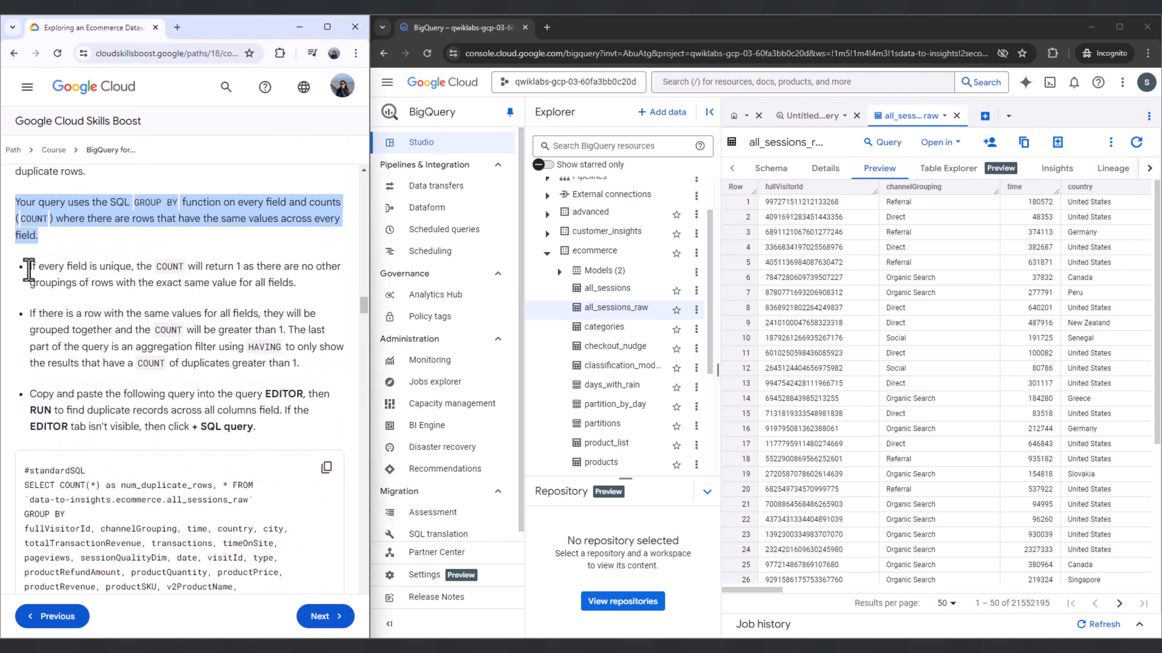
left_click_drag(28, 269, 290, 282)
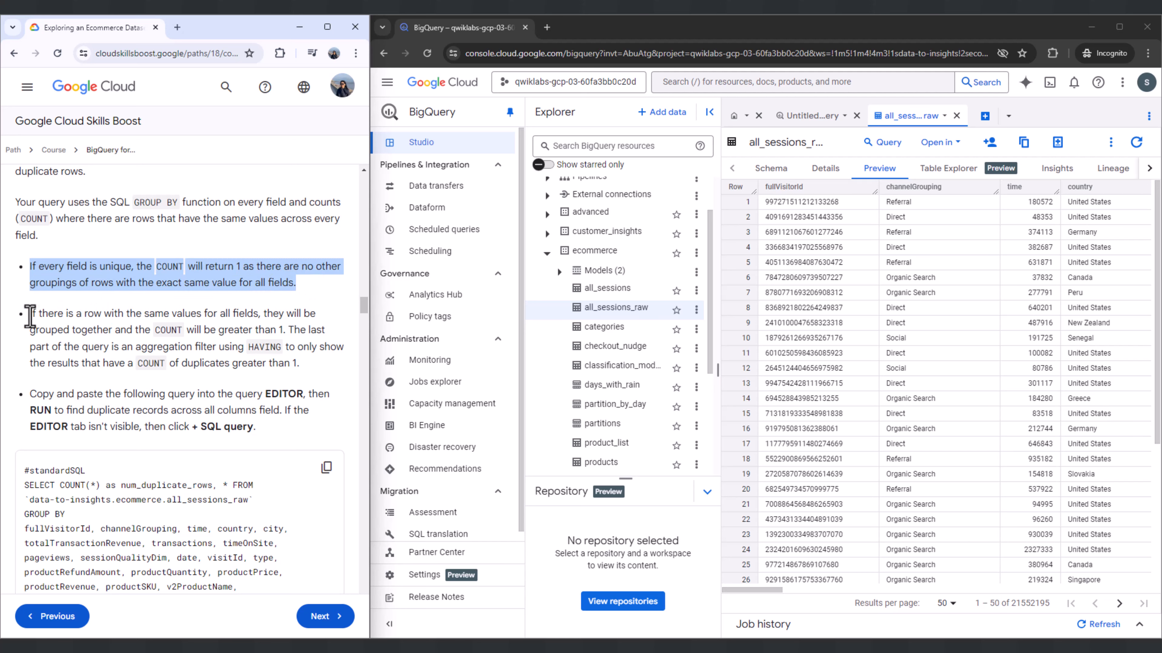
left_click_drag(29, 315, 320, 378)
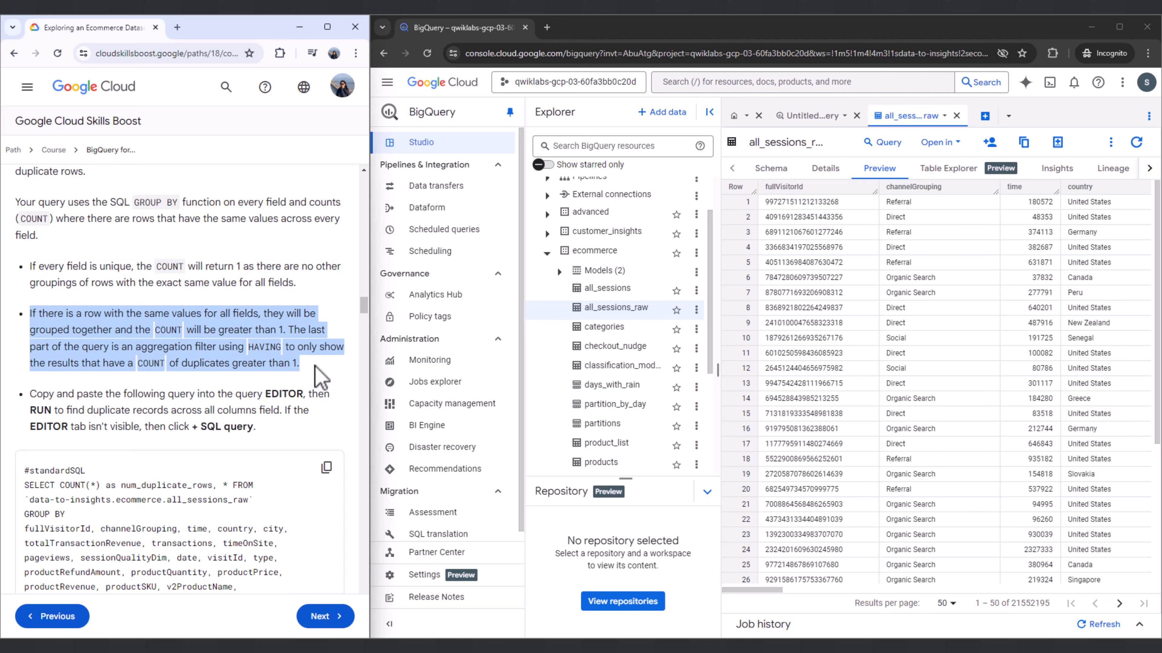
scroll(320, 377, "down", 2)
left_click_drag(30, 273, 273, 321)
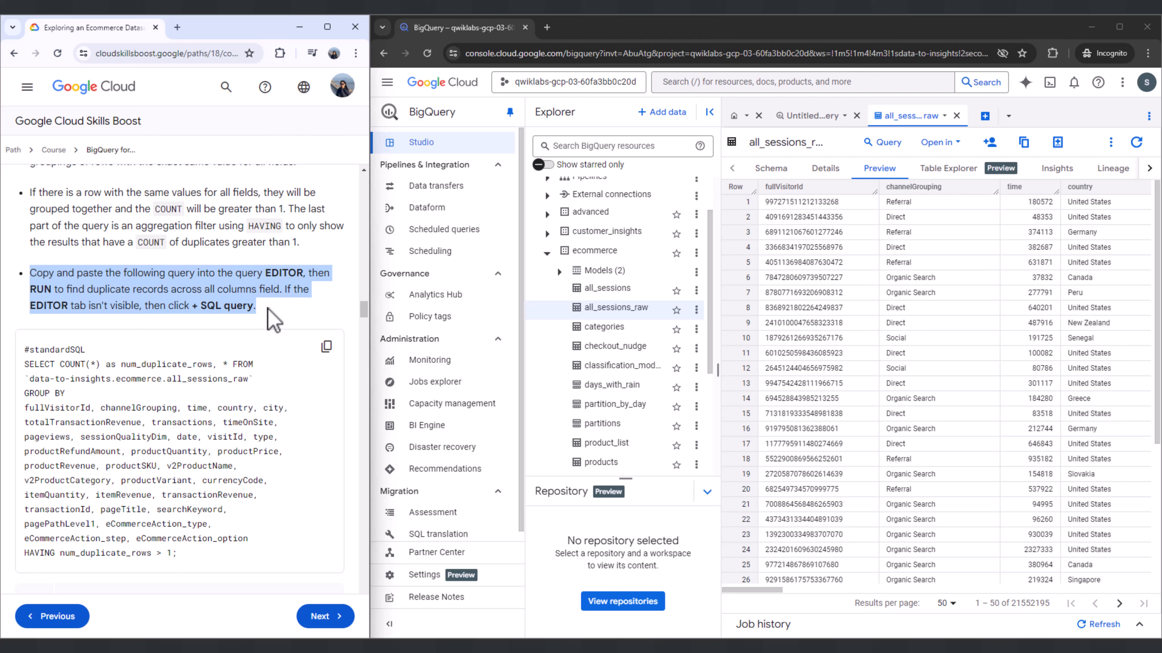
- Copy the lab's duplicate-records query on all_sessions_raw into the empty untitled query and run it with the resource explorer collapsed
left_click(811, 115)
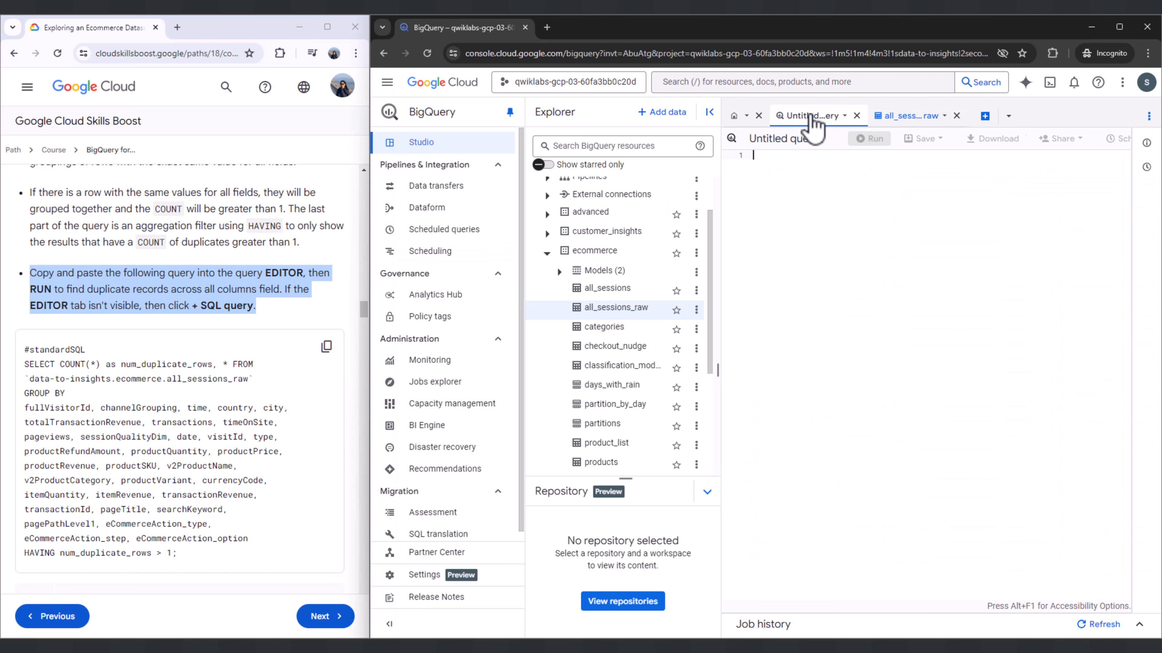
left_click(269, 313)
scroll(270, 313, "down", 1)
scroll(273, 323, "down", 2)
left_click(326, 225)
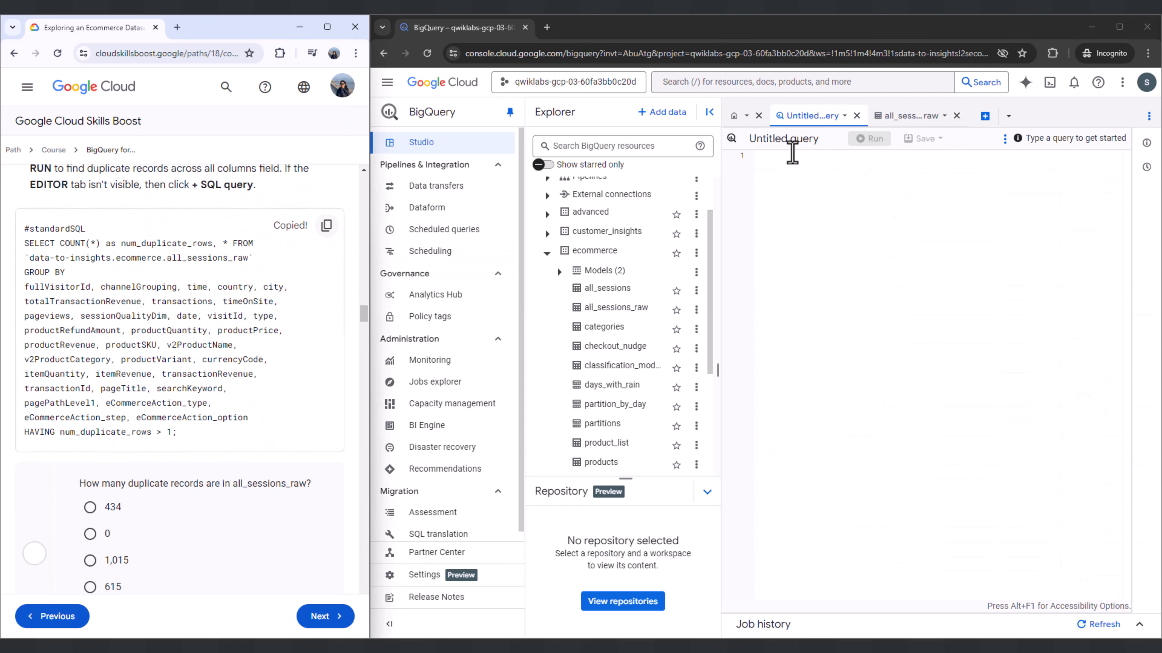
left_click(774, 163)
key("ctrl+v")
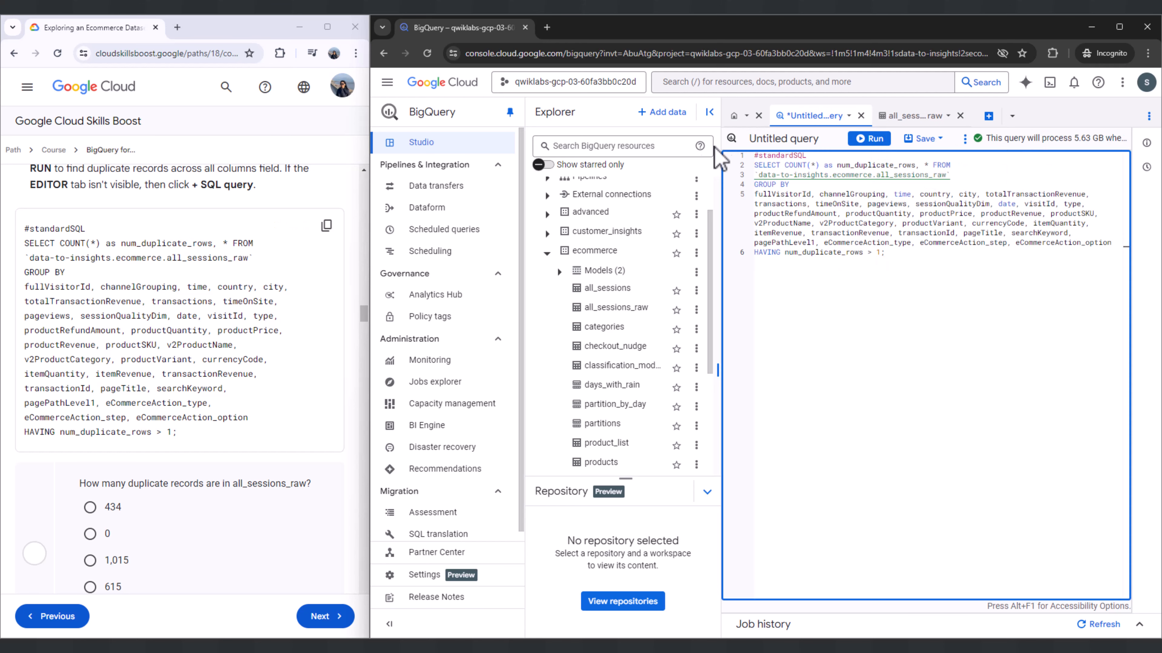
left_click(711, 112)
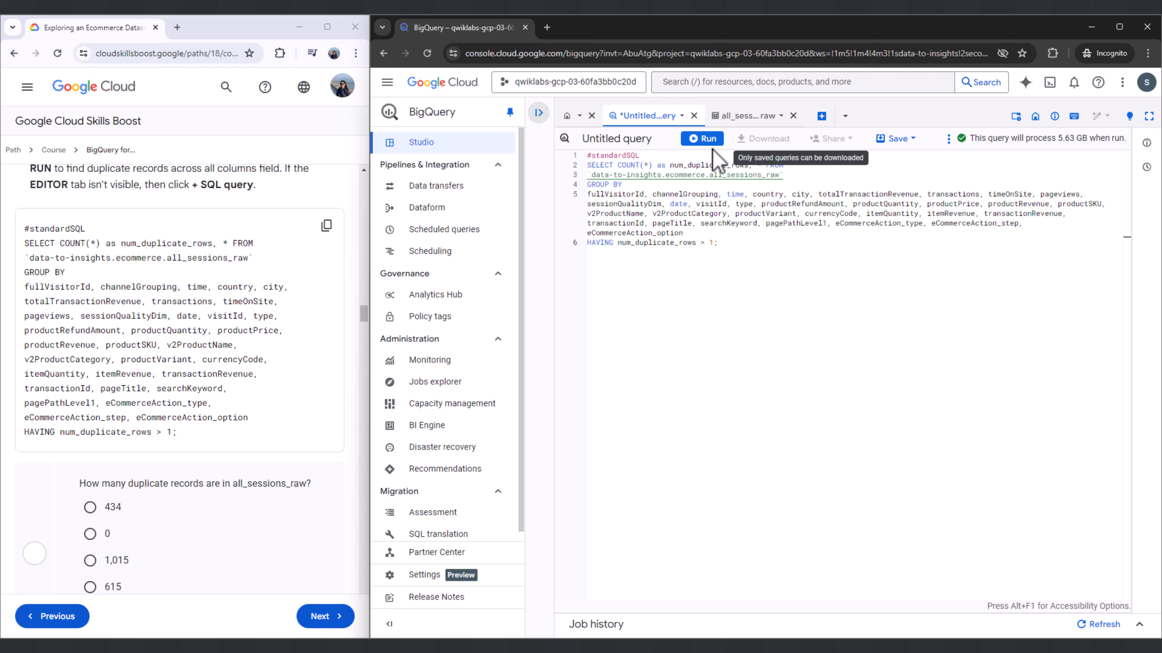
left_click(707, 138)
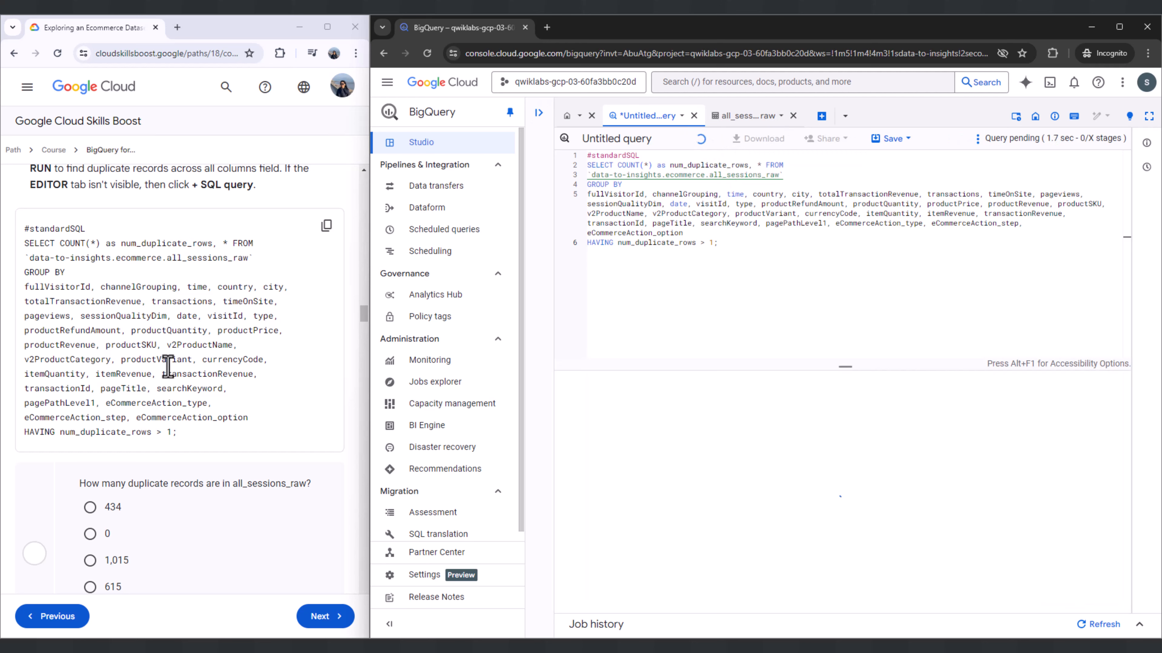
- Submit 615 as the number of duplicate records in all_sessions_raw
scroll(169, 368, "down", 3)
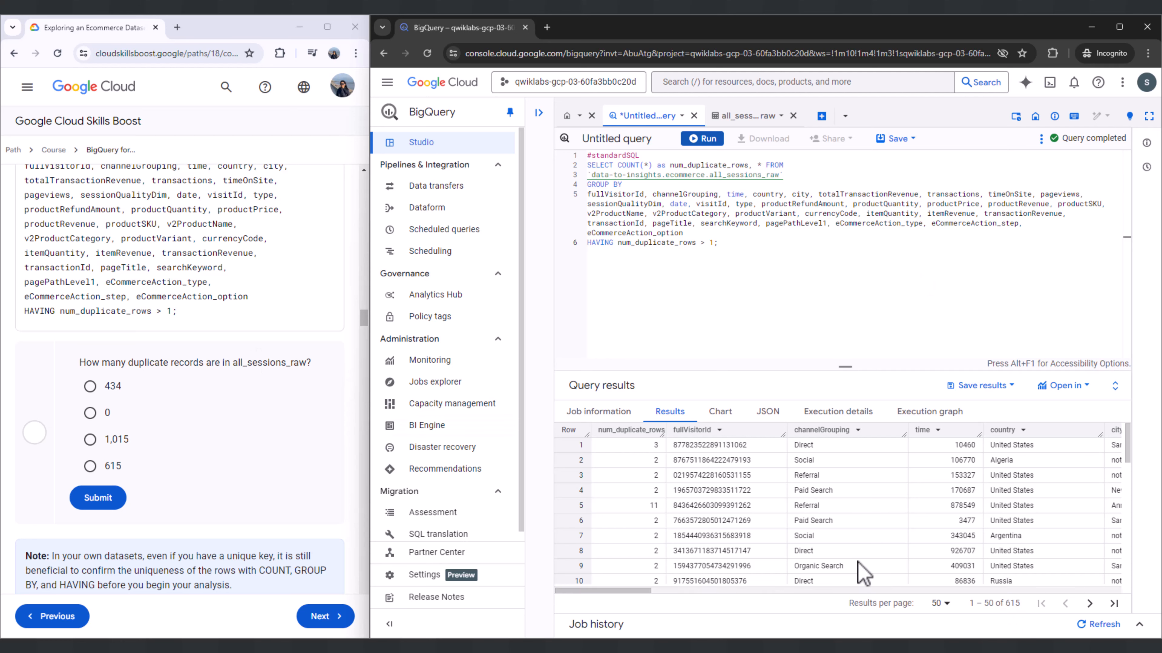
left_click(89, 466)
left_click(104, 498)
- Read the lab's note on confirming row uniqueness and the introduction to the deduplicated all_sessions table
scroll(98, 387, "down", 5)
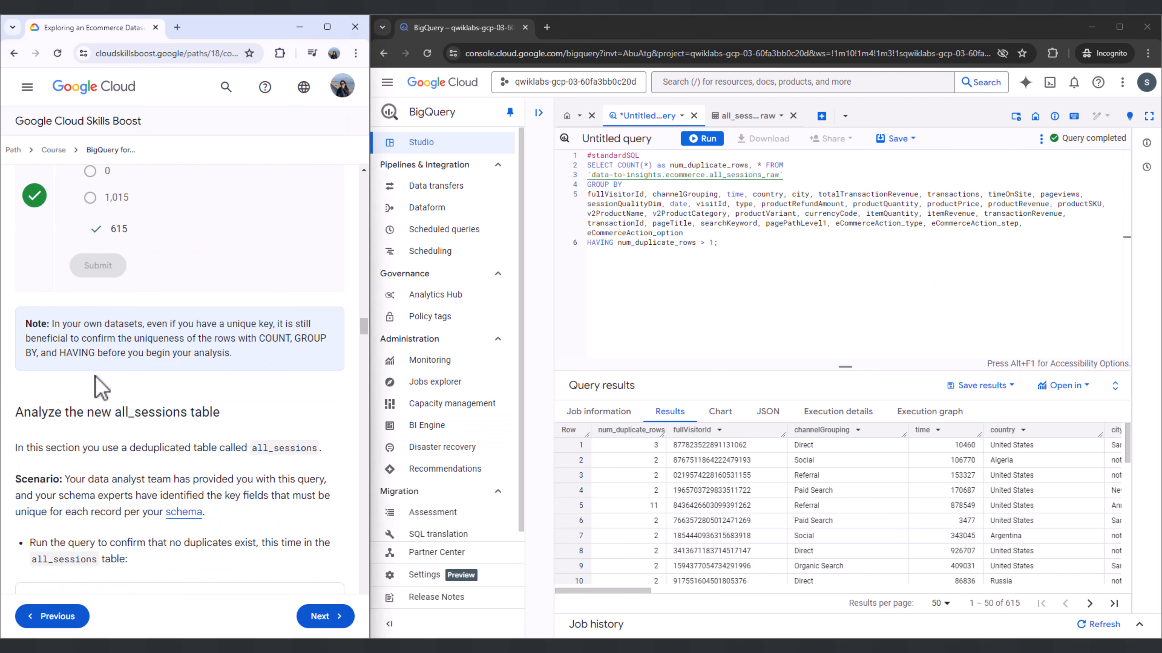
left_click_drag(24, 323, 229, 354)
left_click(240, 384)
scroll(124, 421, "down", 3)
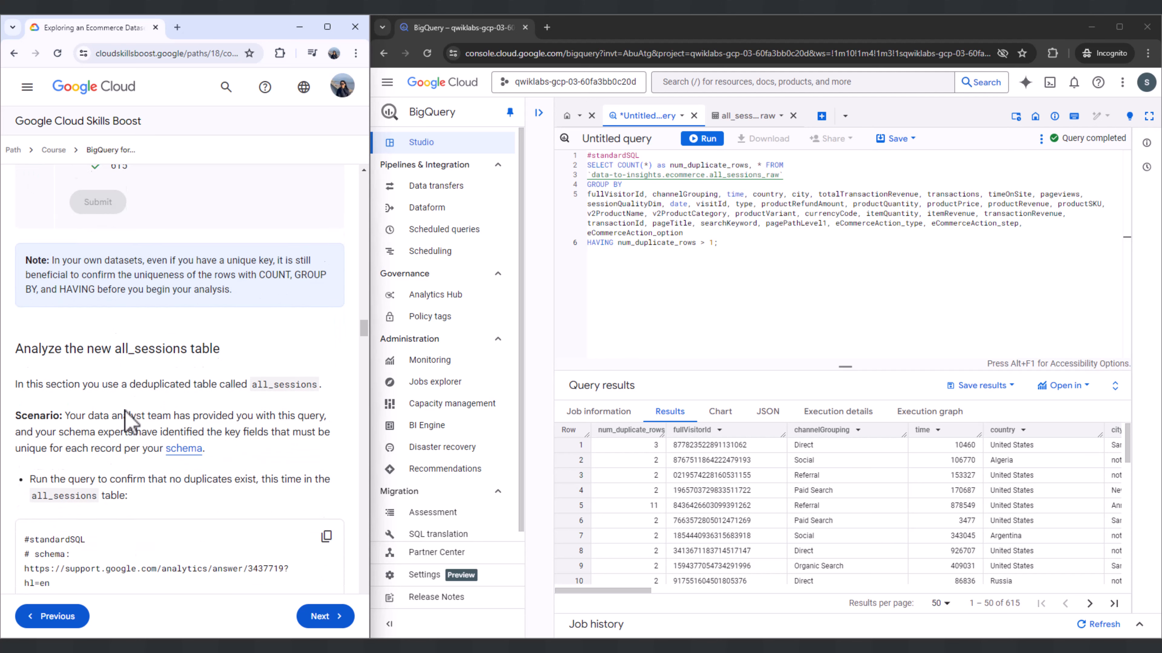
left_click_drag(14, 292, 231, 301)
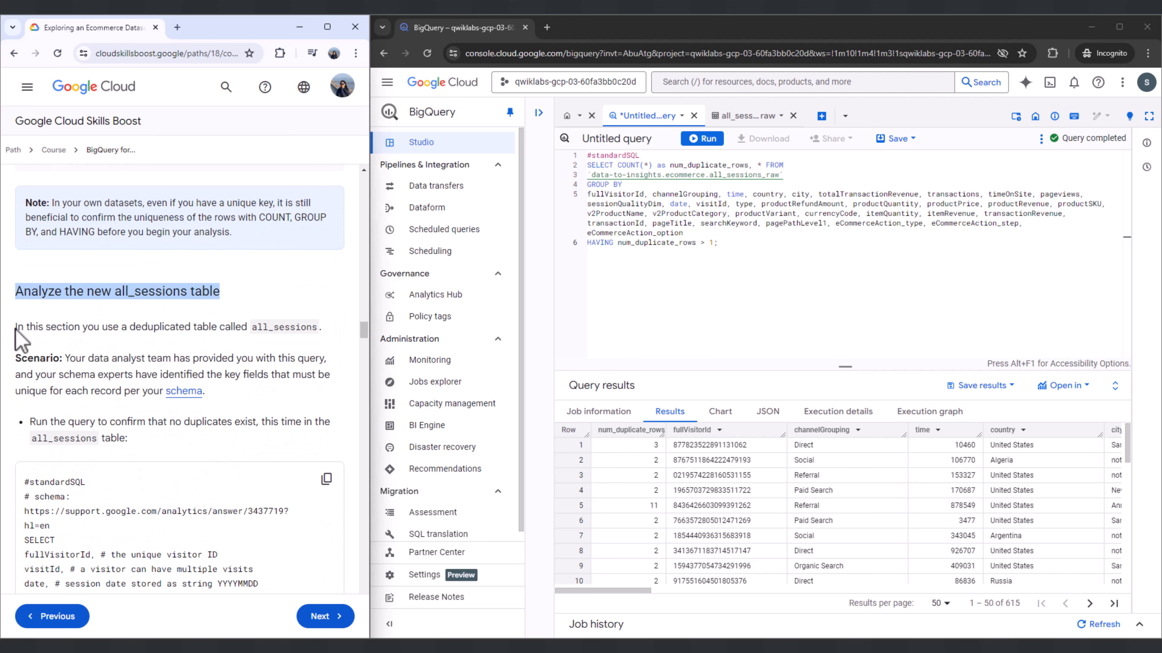
left_click_drag(16, 328, 247, 326)
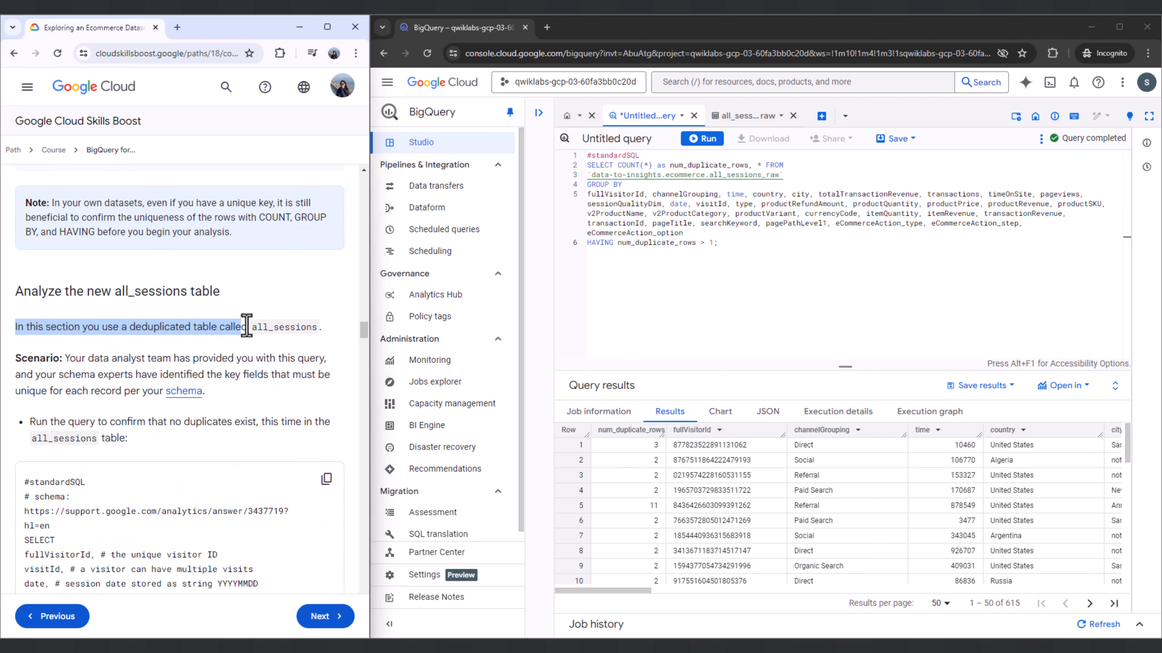
left_click(262, 330)
- Read the scenario about key fields and the instruction to check all_sessions for duplicates
scroll(98, 316, "down", 3)
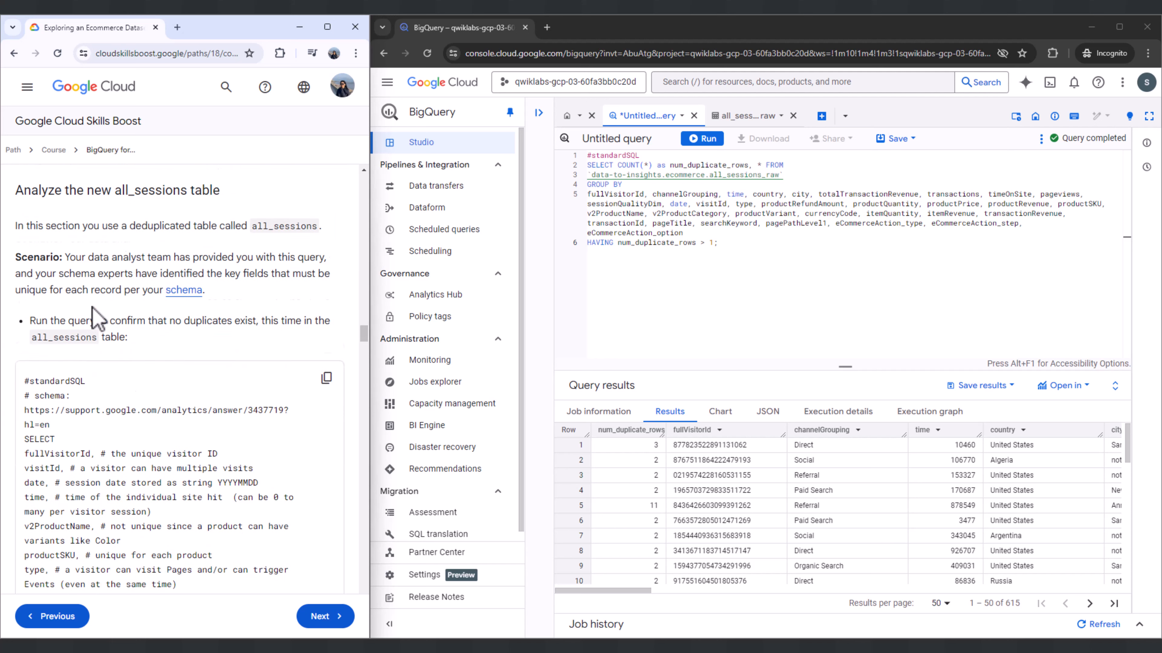
left_click_drag(17, 243, 198, 275)
left_click(30, 304)
left_click_drag(31, 304, 192, 320)
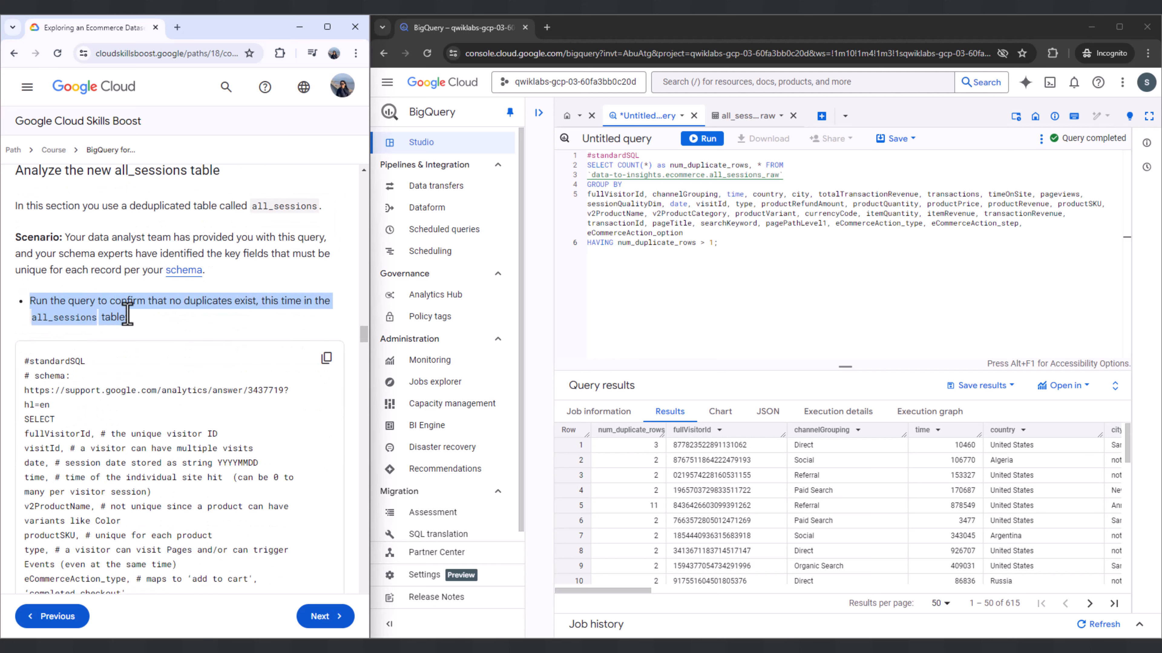
left_click(192, 321)
scroll(146, 316, "down", 3)
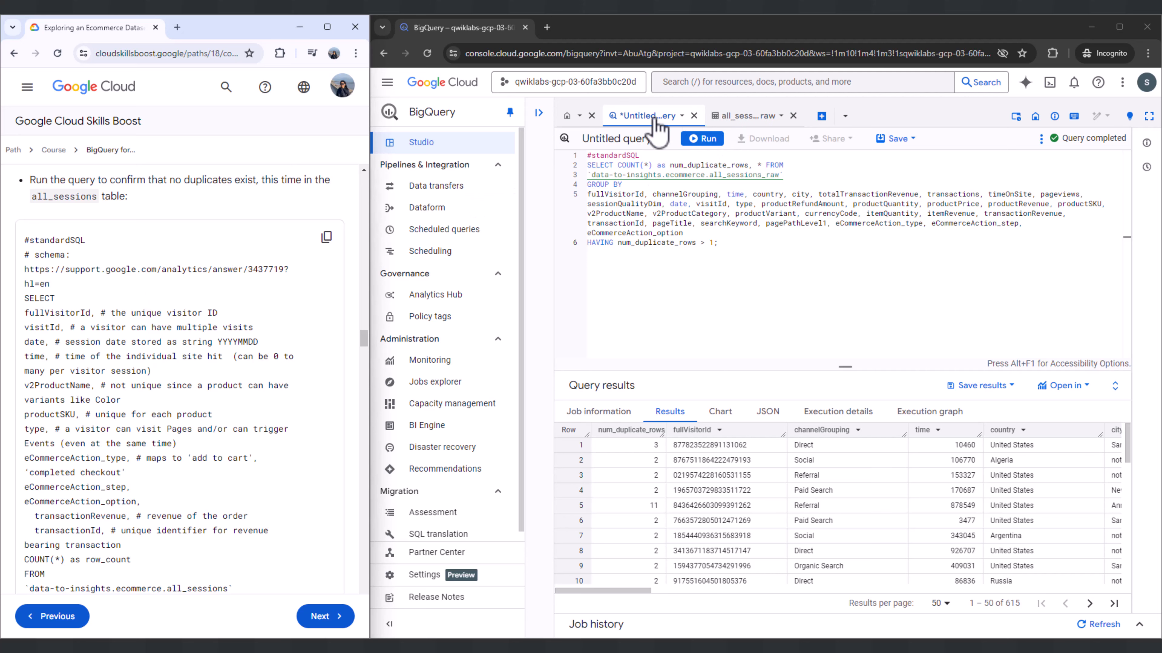
- Create a new SQL query, paste the lab's duplicate check on the all_sessions table into it and run it
left_click(822, 117)
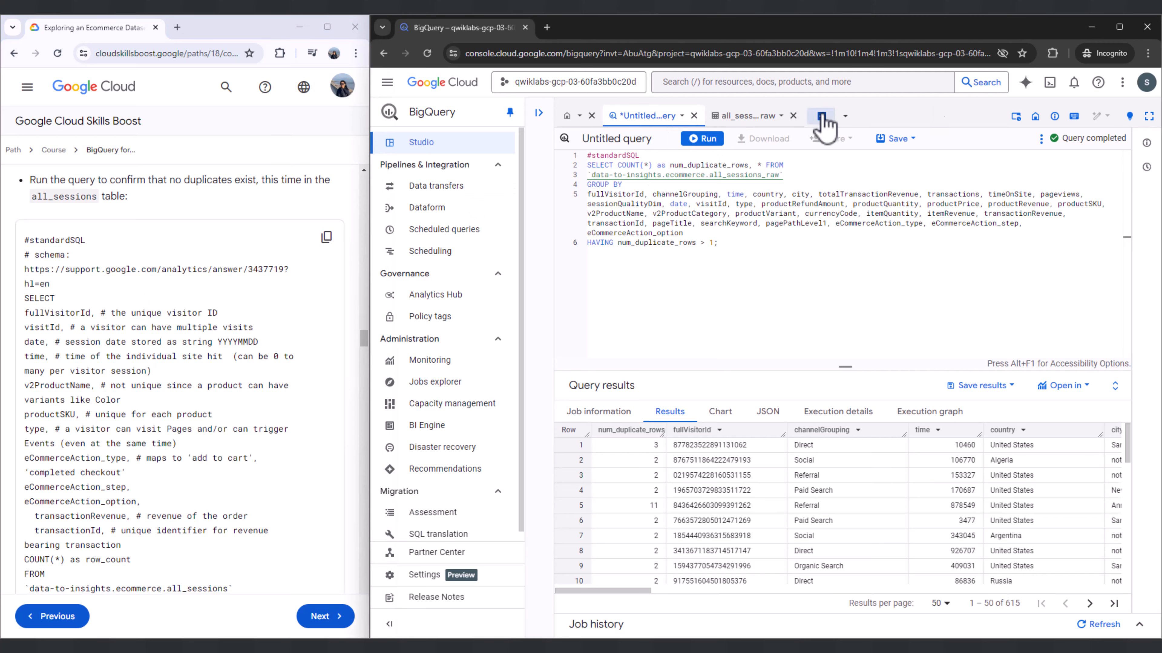
scroll(247, 317, "down", 1)
scroll(246, 317, "up", 1)
left_click(326, 237)
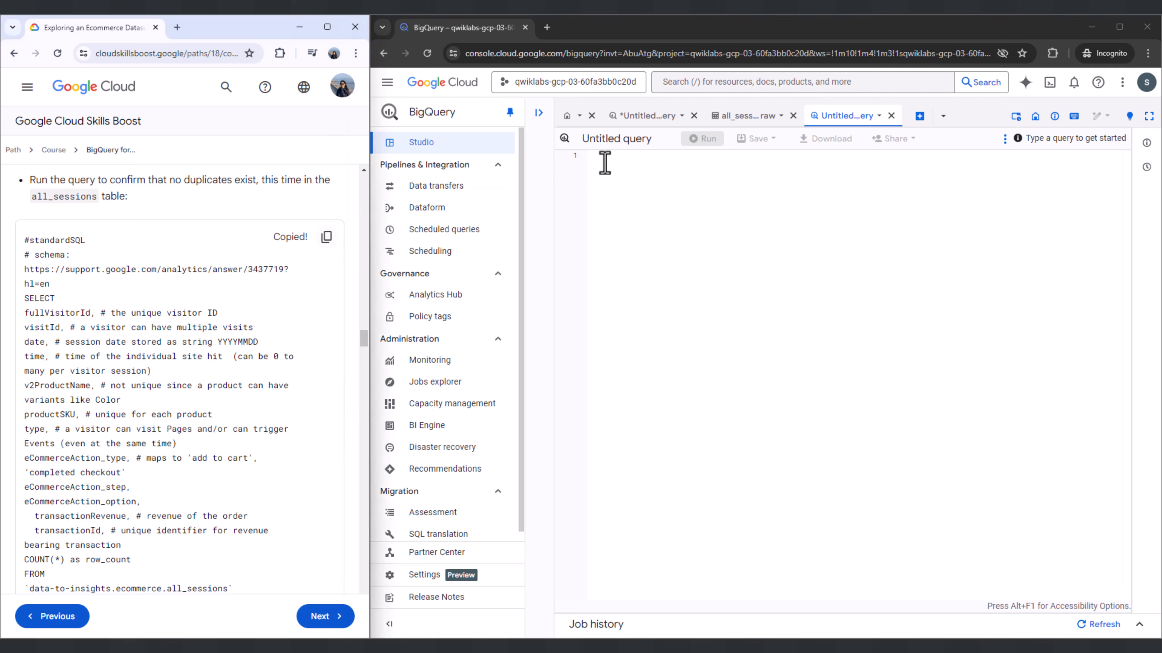
left_click(605, 163)
key("ctrl+v")
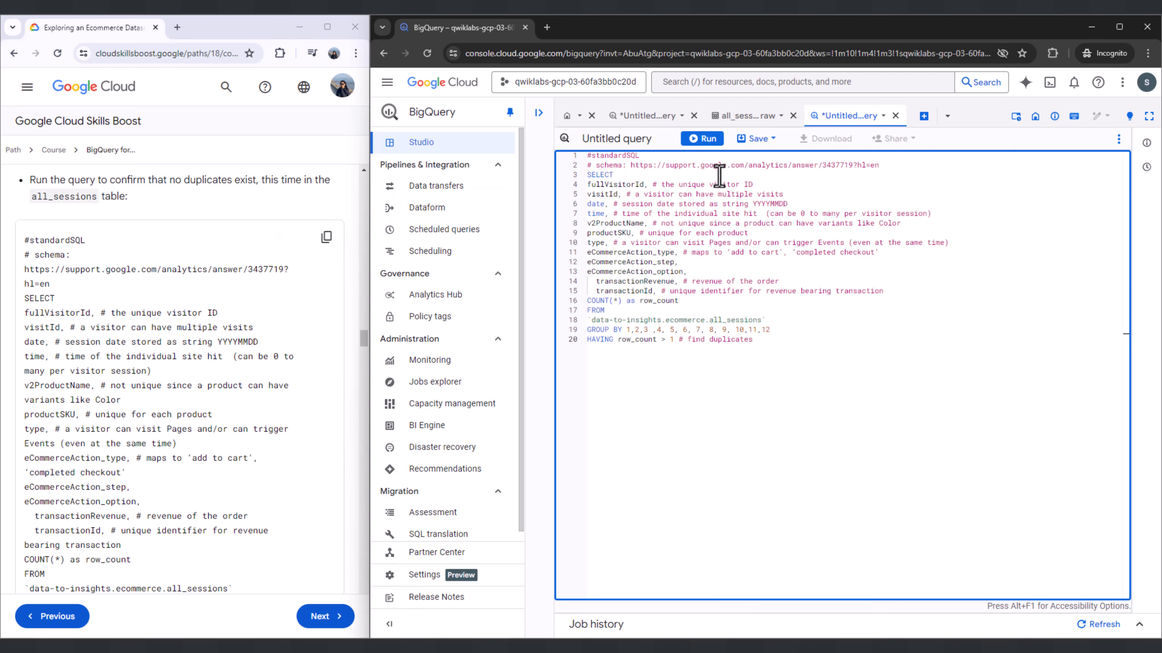
left_click(713, 138)
- Compare the all_sessions query result with the lab's expected outcome and read the note on grouping by column index
scroll(251, 326, "down", 1)
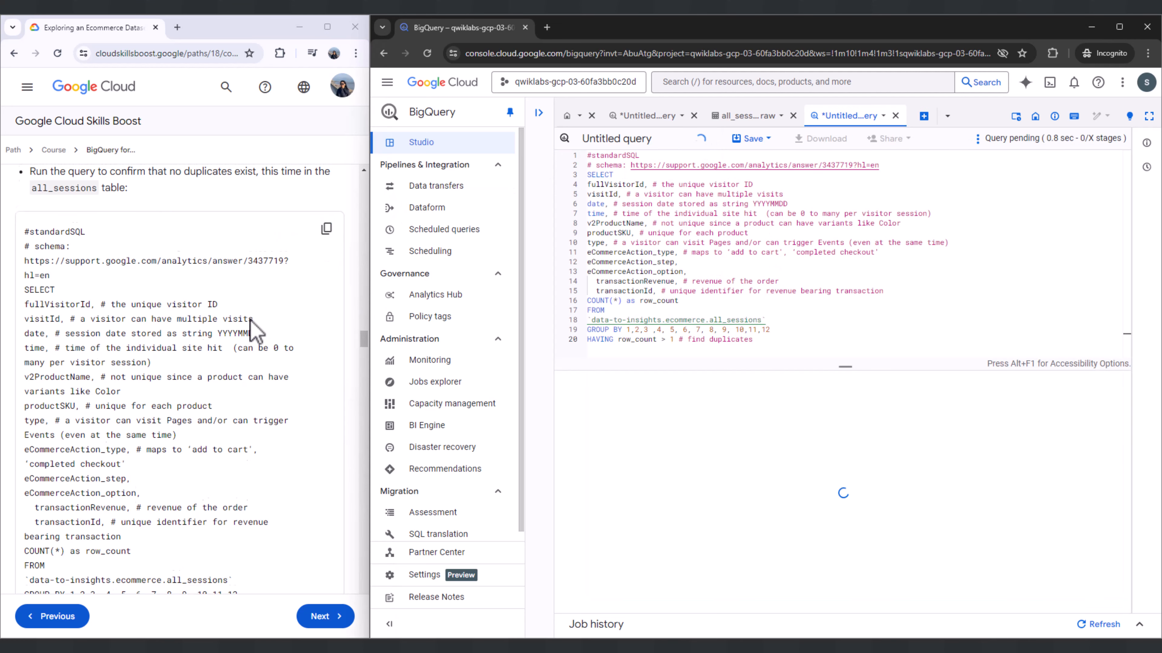
scroll(251, 325, "down", 5)
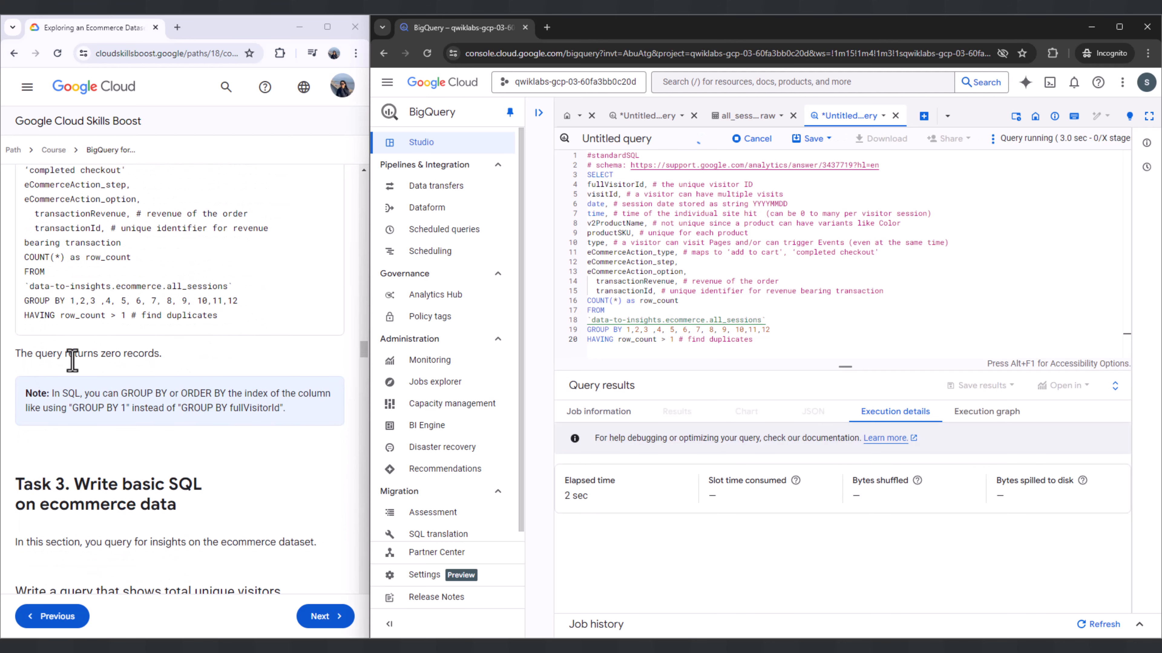
left_click_drag(15, 353, 163, 360)
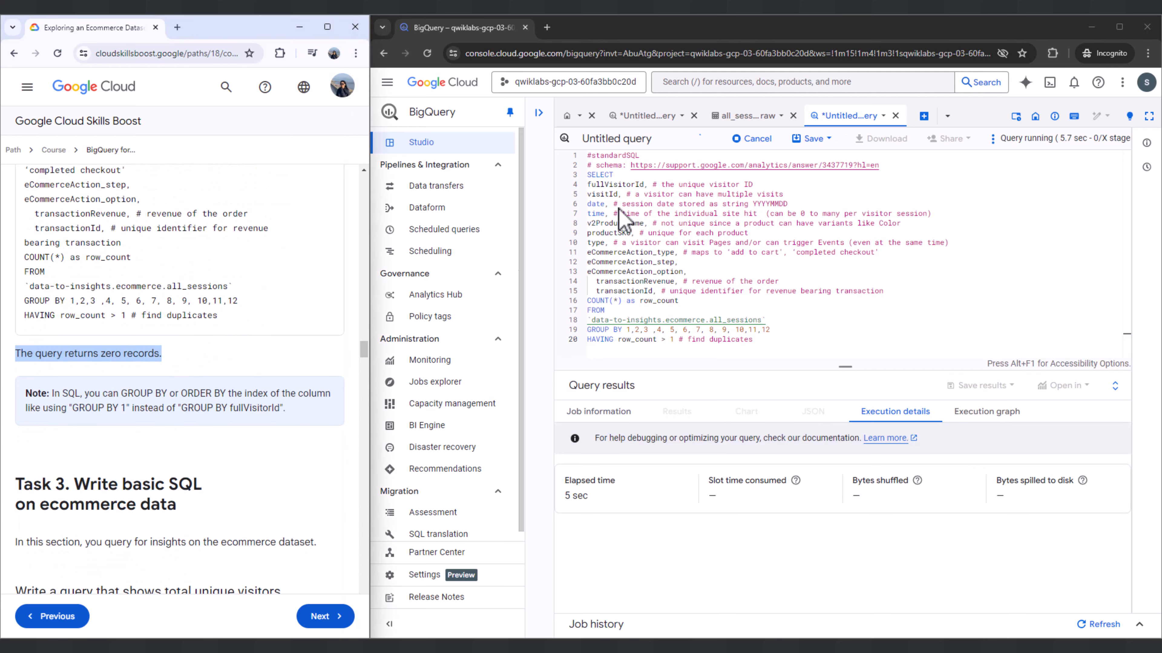
left_click_drag(713, 453, 621, 453)
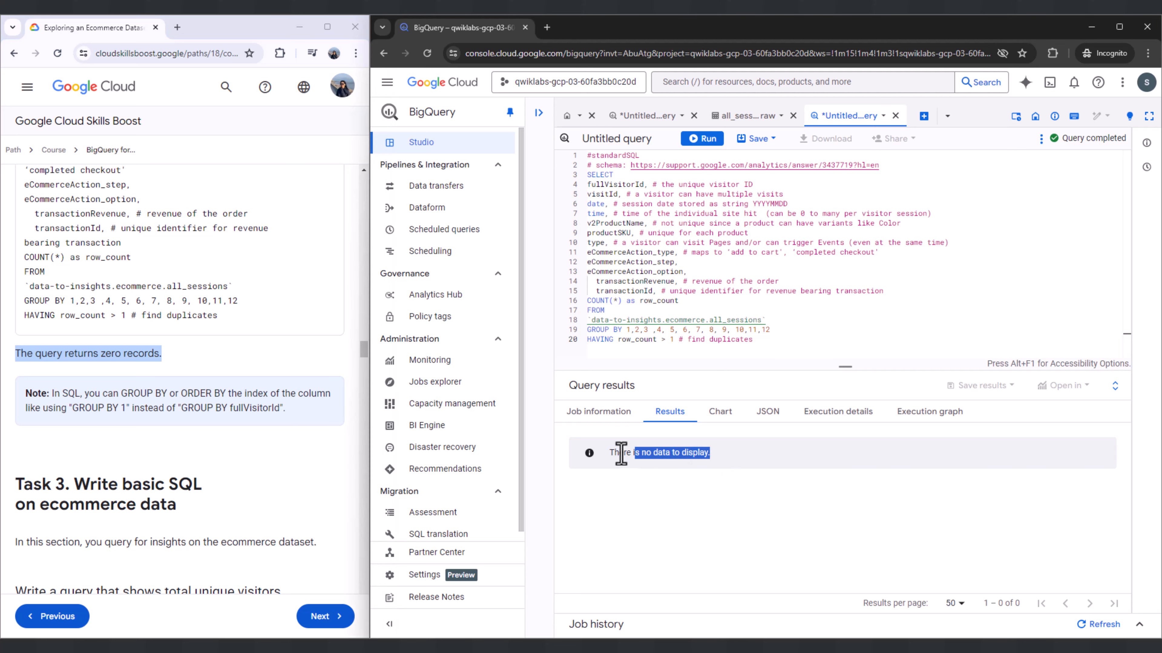
left_click(47, 397)
left_click_drag(47, 397, 320, 415)
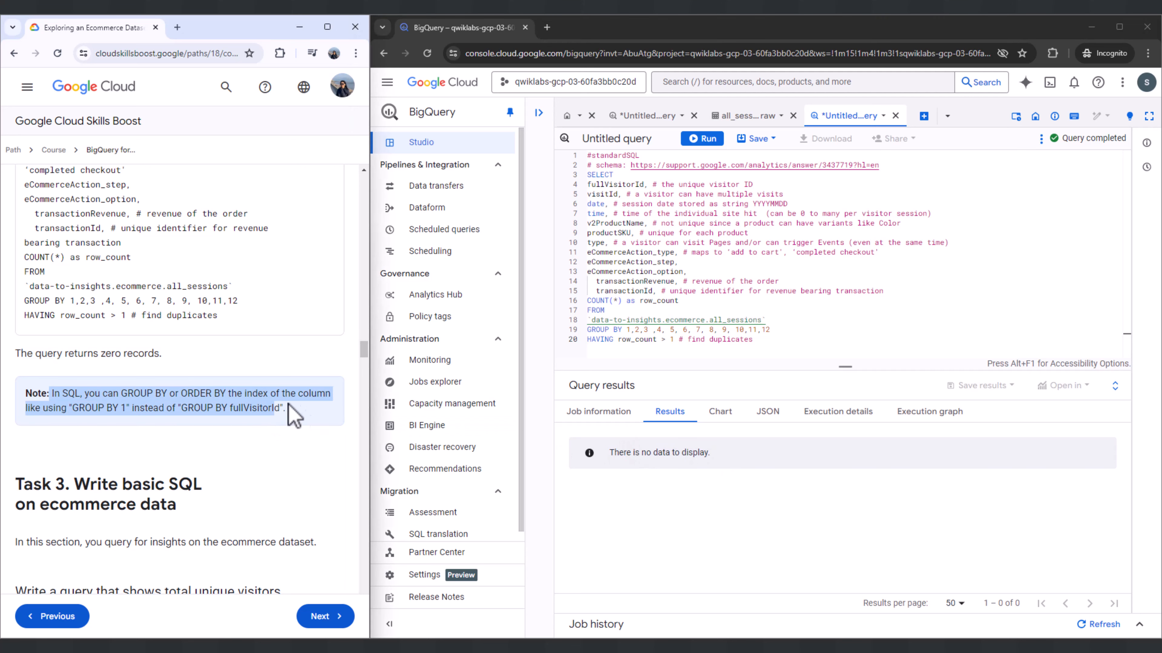
left_click(179, 408)
- Read the introduction to Task 3 on writing basic SQL on ecommerce data
scroll(178, 408, "down", 4)
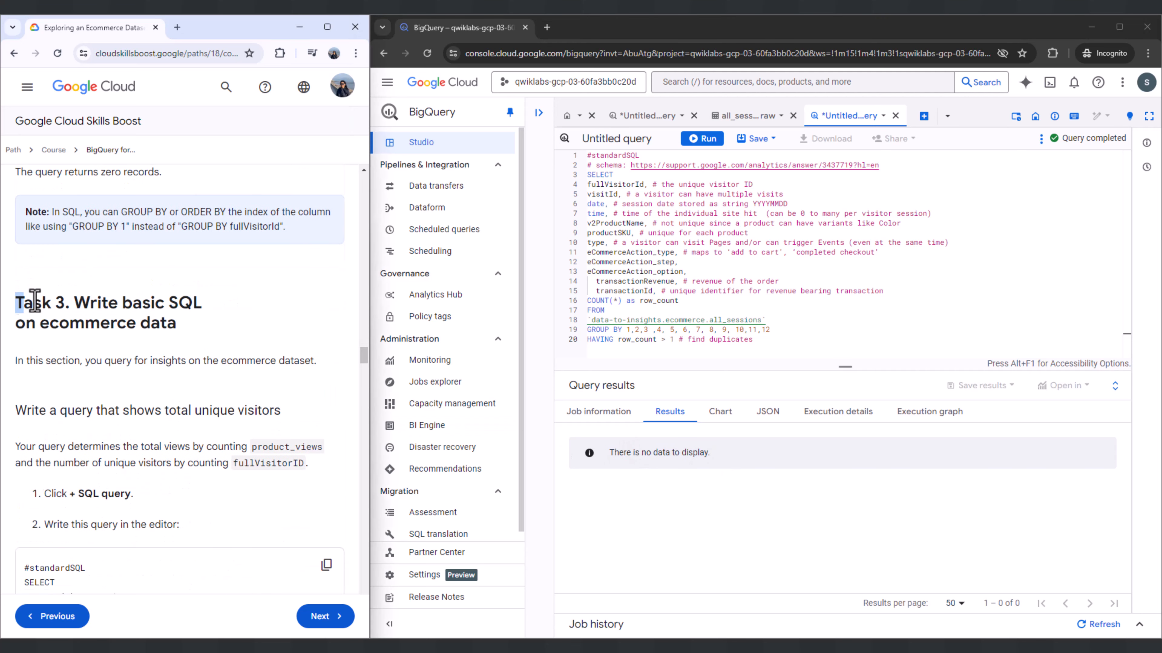
left_click_drag(35, 301, 189, 324)
left_click_drag(16, 360, 322, 366)
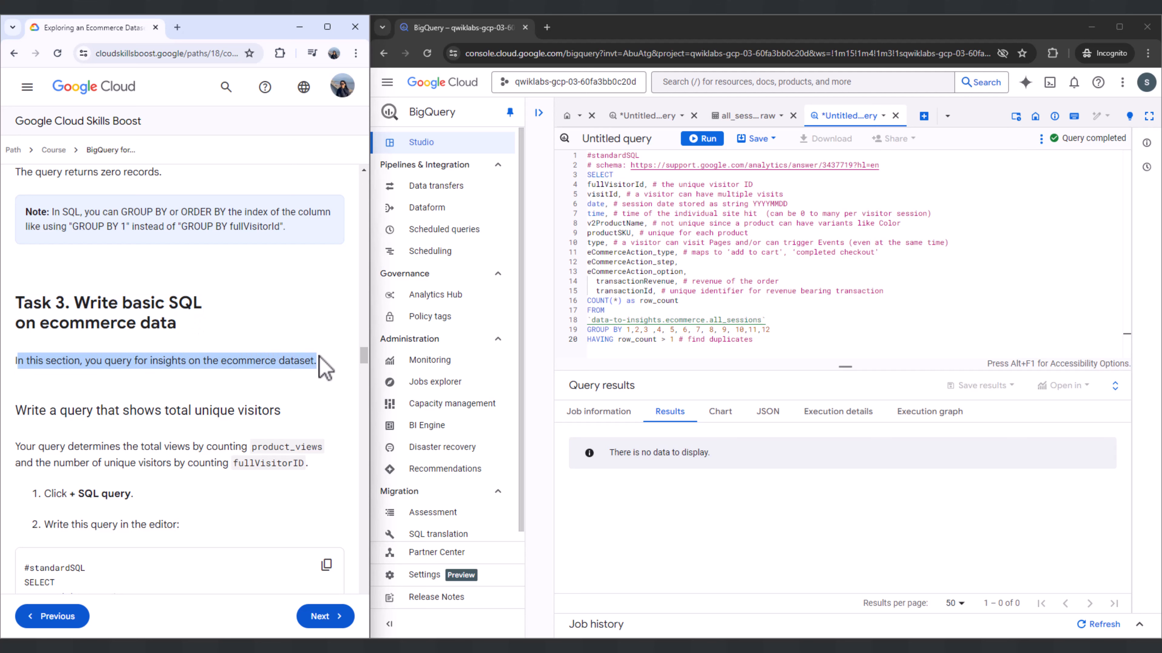
- Create a new SQL query, paste the lab's statement counting product_views and distinct unique_visitors in all_sessions, and run it
scroll(323, 366, "down", 3)
left_click_drag(16, 289, 243, 288)
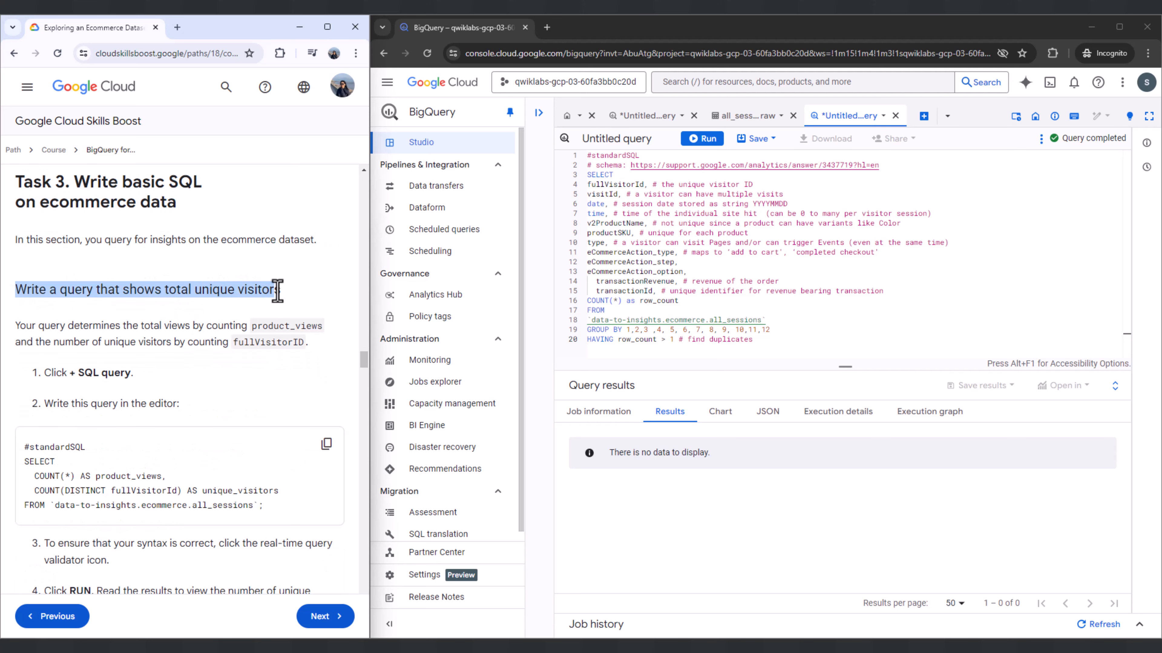
left_click_drag(16, 326, 315, 342)
left_click_drag(44, 373, 134, 373)
left_click(924, 119)
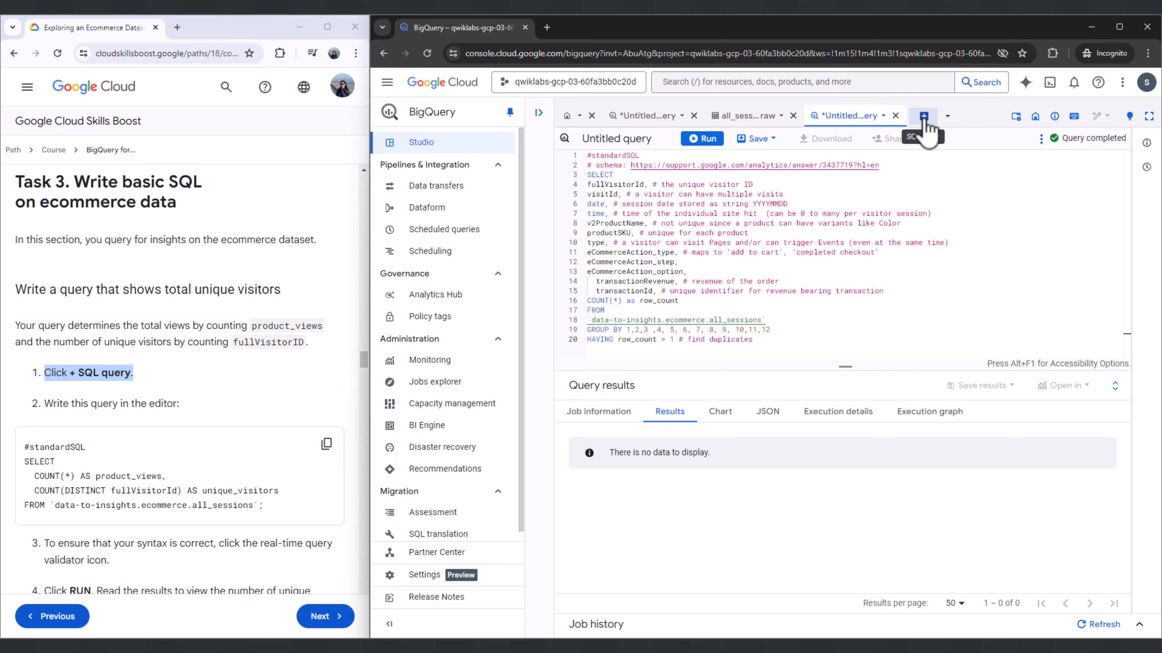
left_click_drag(44, 403, 176, 402)
left_click(186, 398)
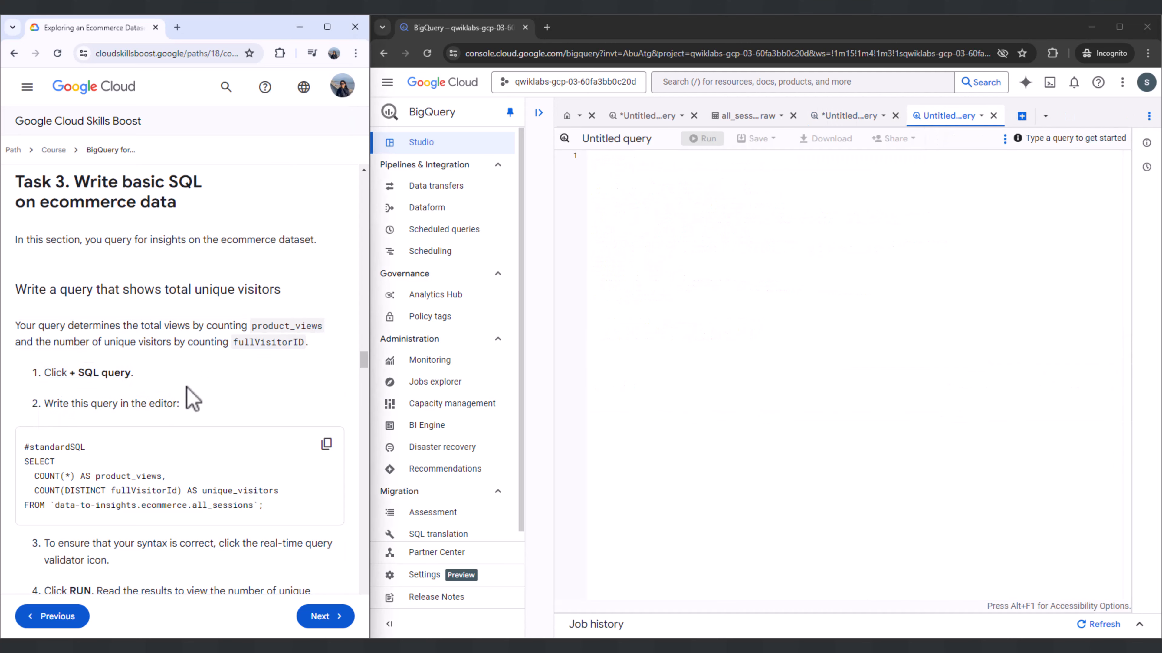
scroll(320, 348, "down", 3)
left_click(326, 322)
left_click(622, 163)
key("ctrl+v")
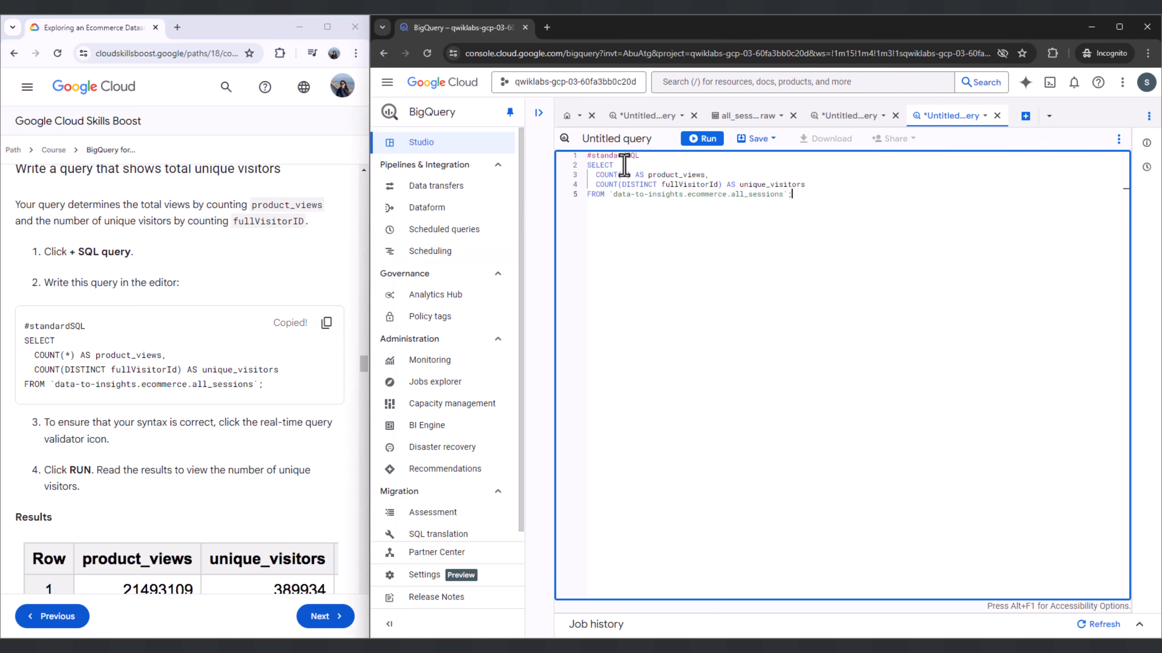
left_click(706, 138)
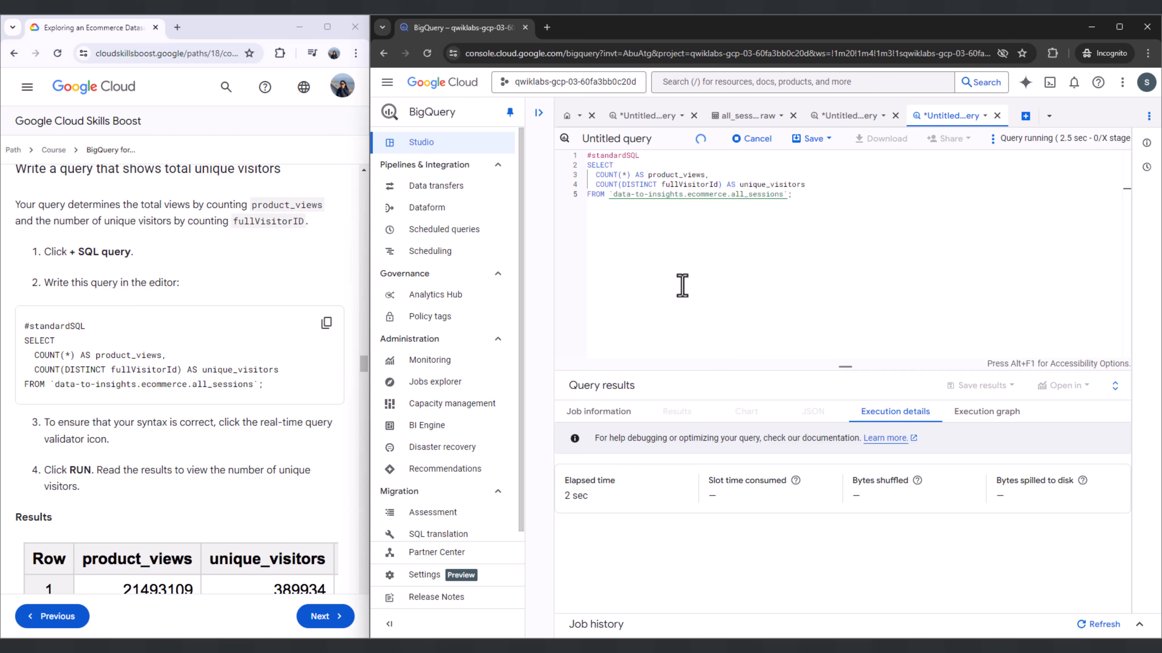
- Create another SQL query with the lab's statement counting unique visitors by channelGrouping in descending order and run it
left_click_drag(46, 422, 144, 440)
scroll(143, 440, "down", 4)
left_click_drag(45, 397, 181, 435)
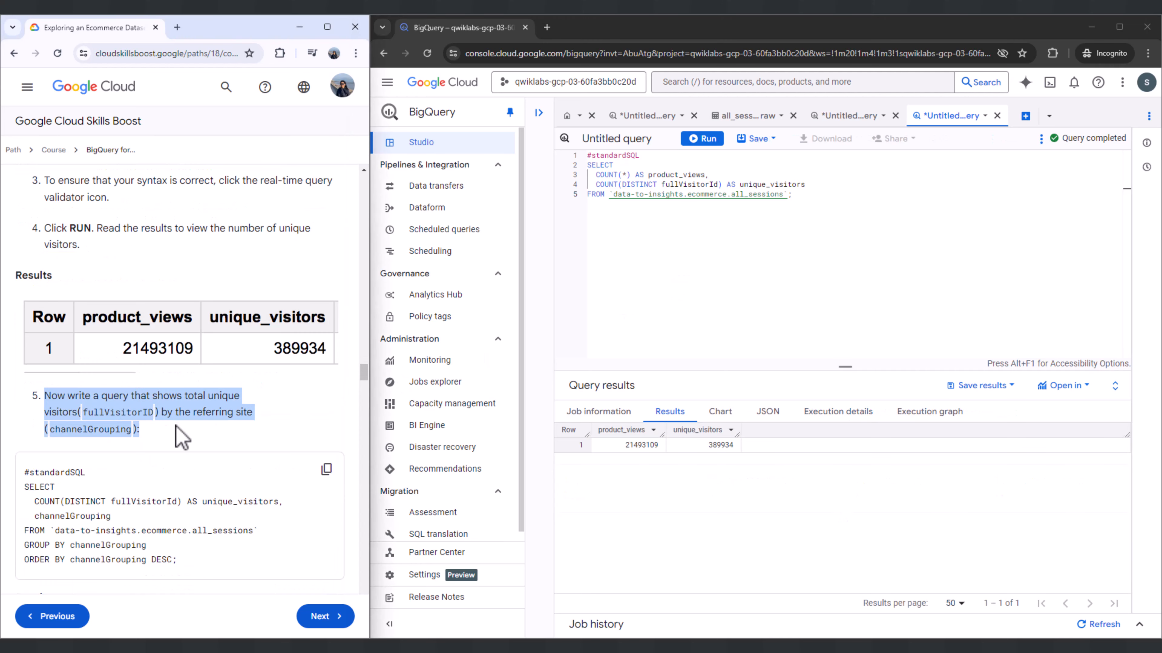
left_click(181, 436)
scroll(161, 436, "down", 4)
left_click(1026, 116)
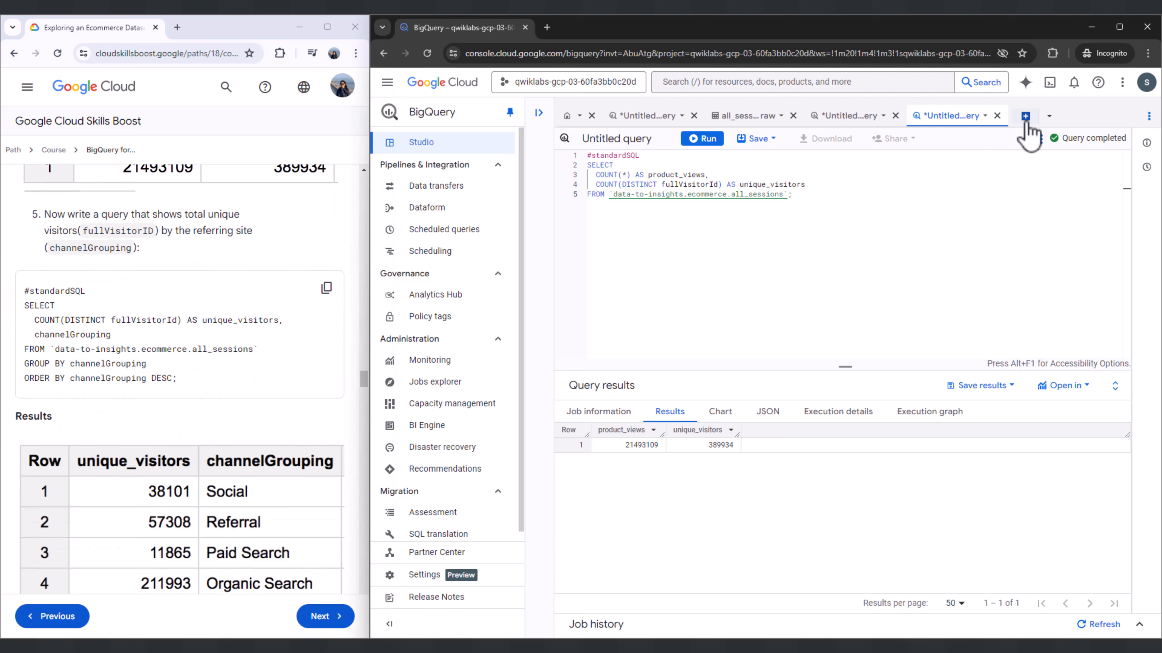
left_click(326, 287)
left_click(625, 159)
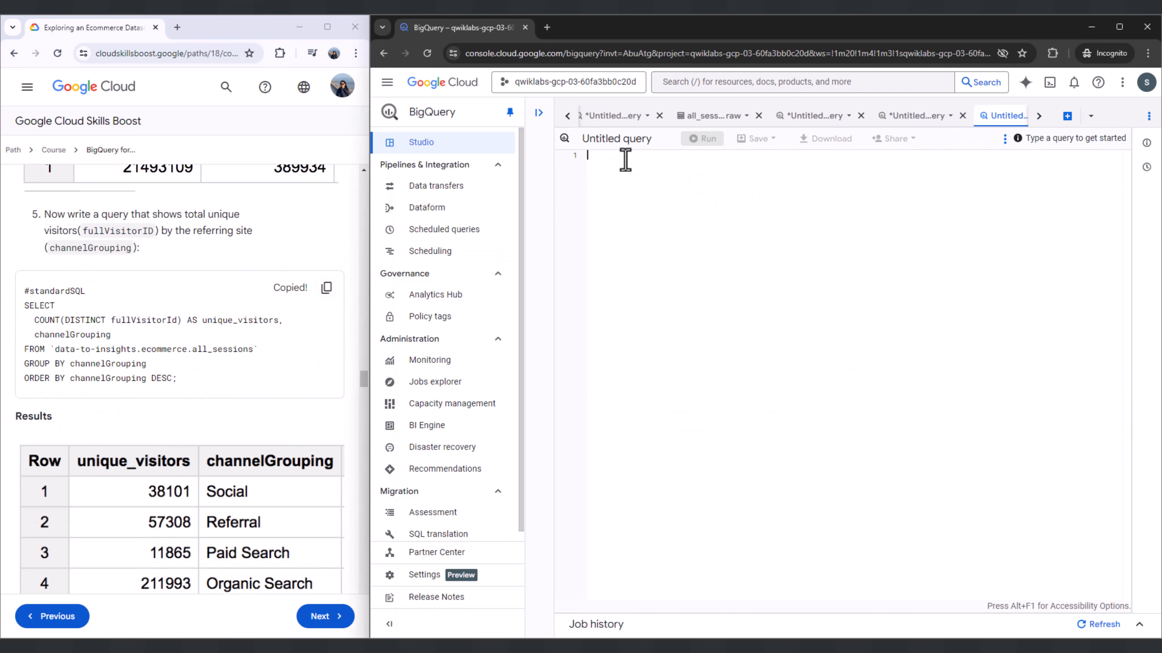
key("ctrl+v")
left_click(701, 138)
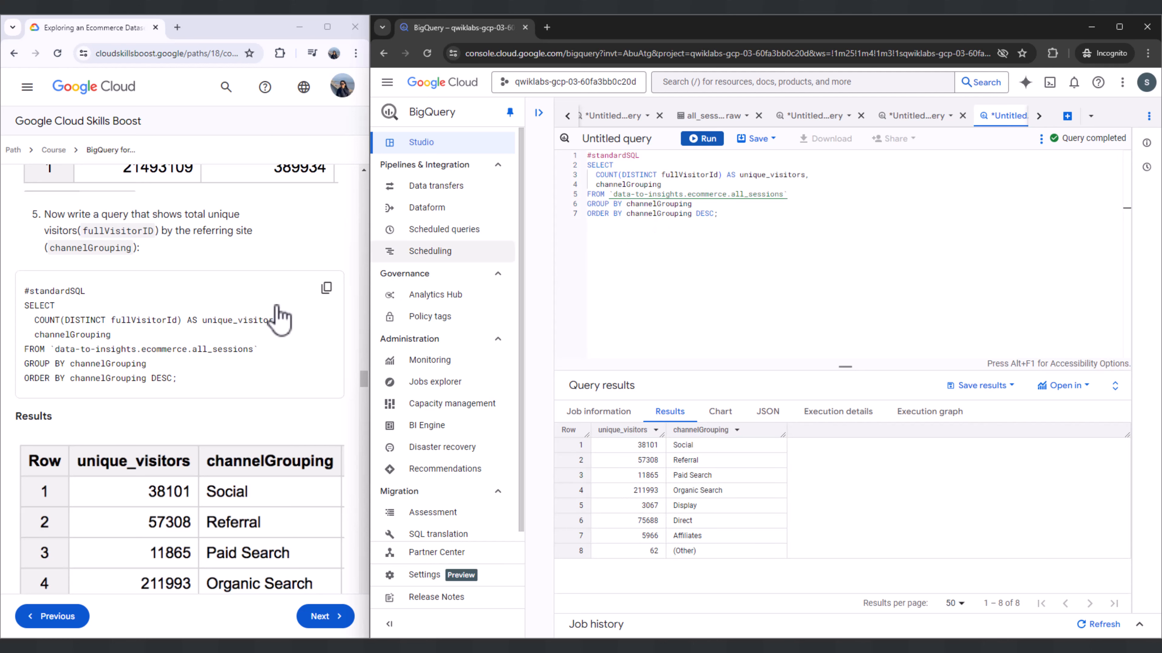
- Create a new SQL query with the lab's statement listing unique product names alphabetically, run it and browse the returned rows
scroll(174, 343, "down", 4)
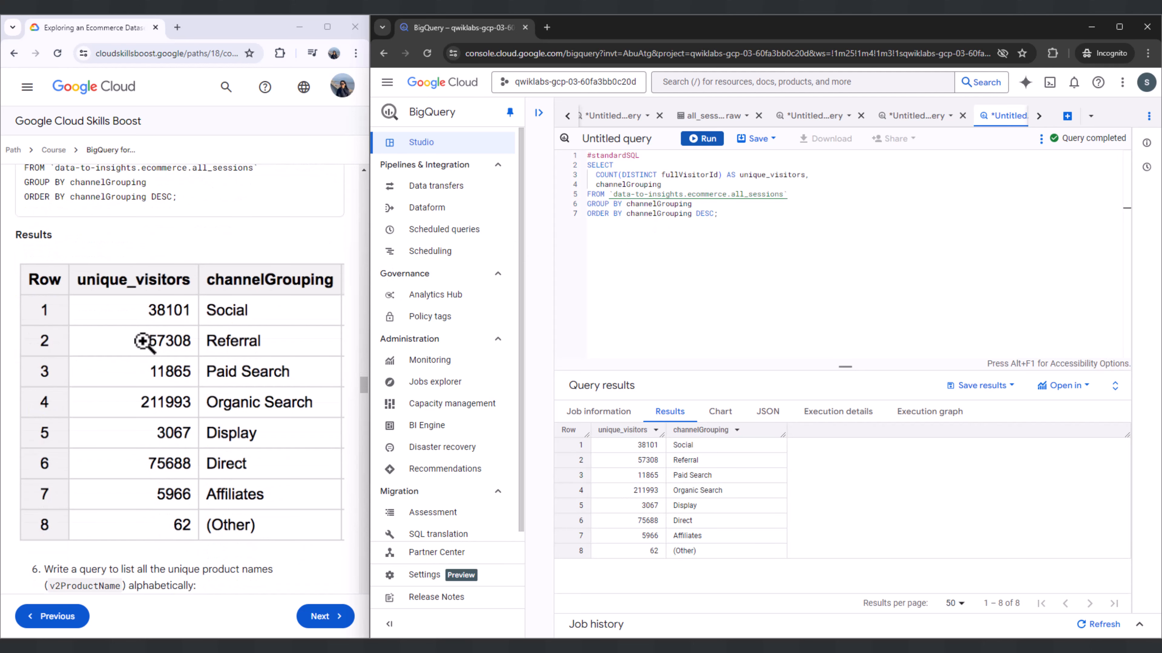
scroll(143, 341, "down", 5)
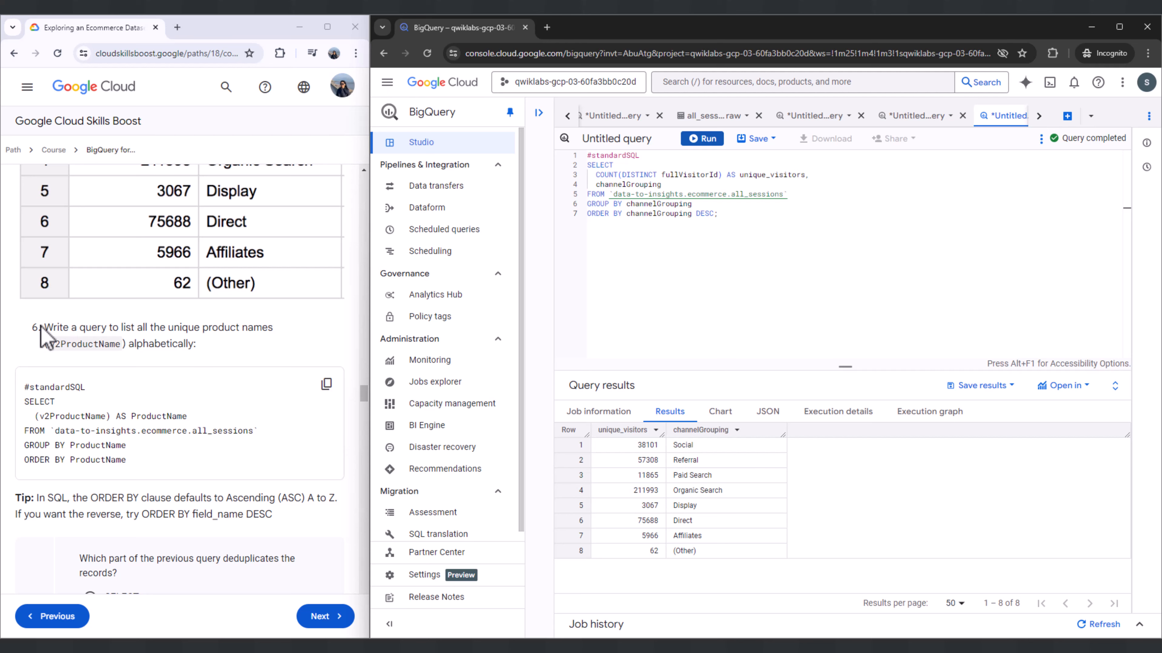
left_click_drag(42, 328, 199, 344)
scroll(201, 353, "down", 1)
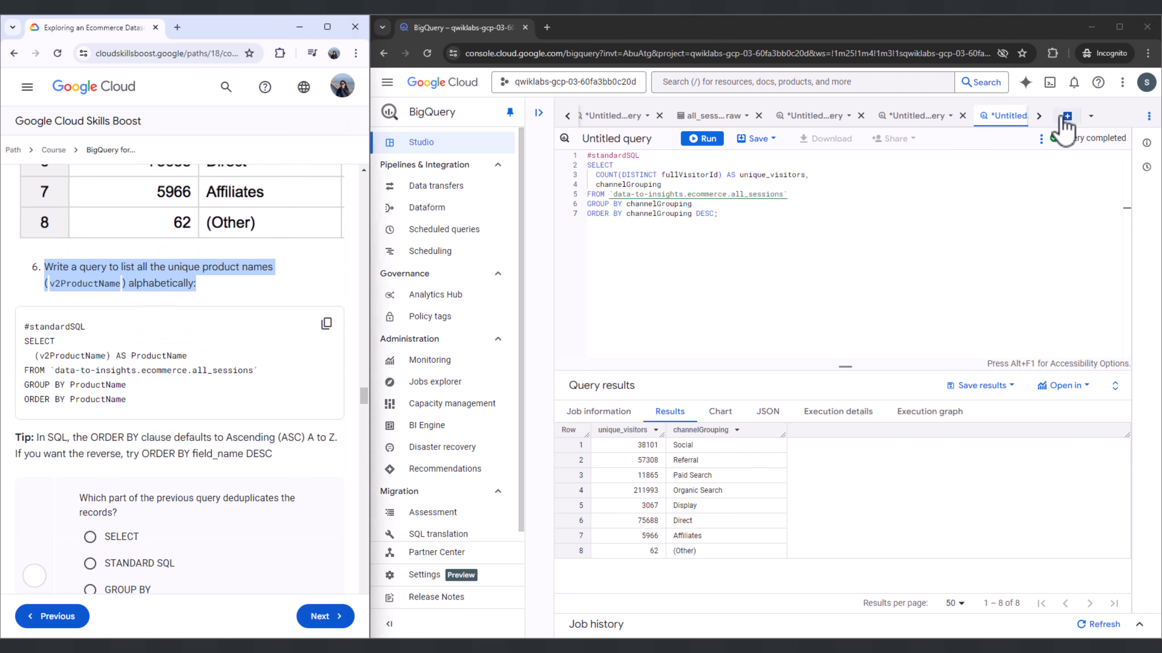
left_click(1067, 115)
left_click(176, 283)
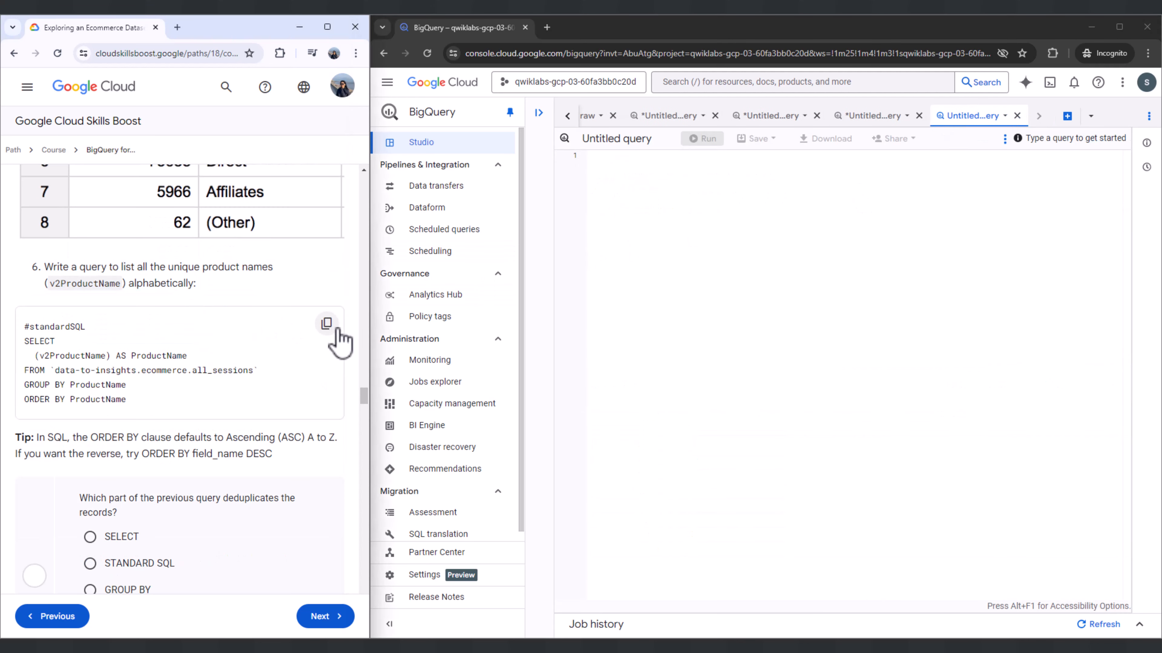
left_click(662, 188)
key("ctrl+v")
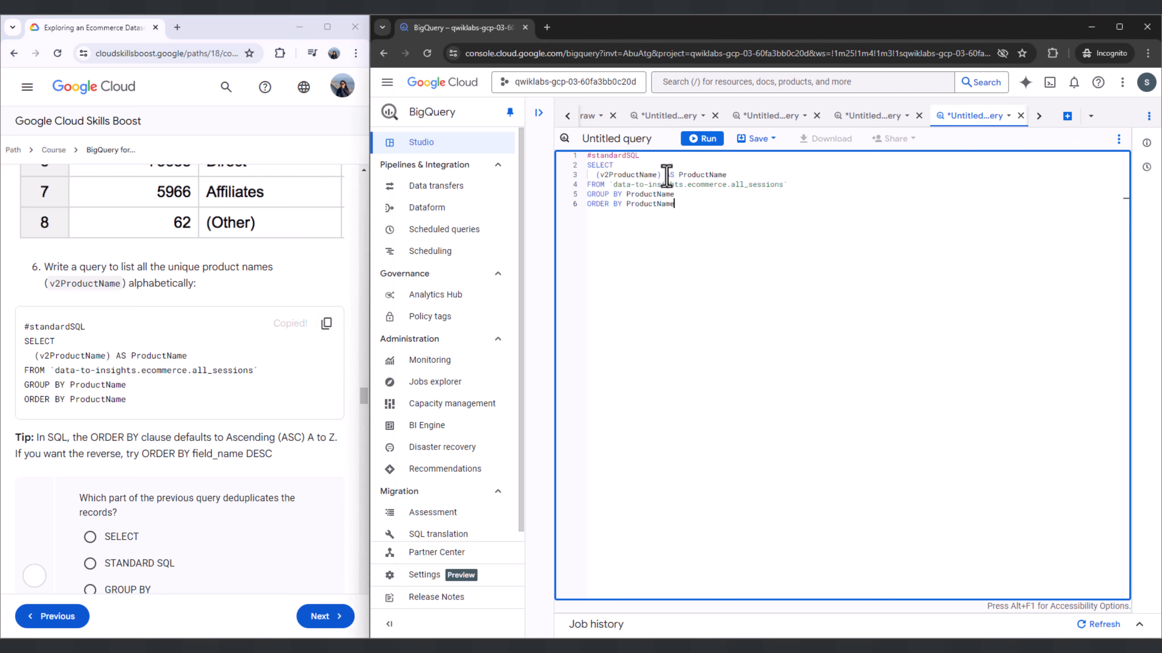
left_click(706, 140)
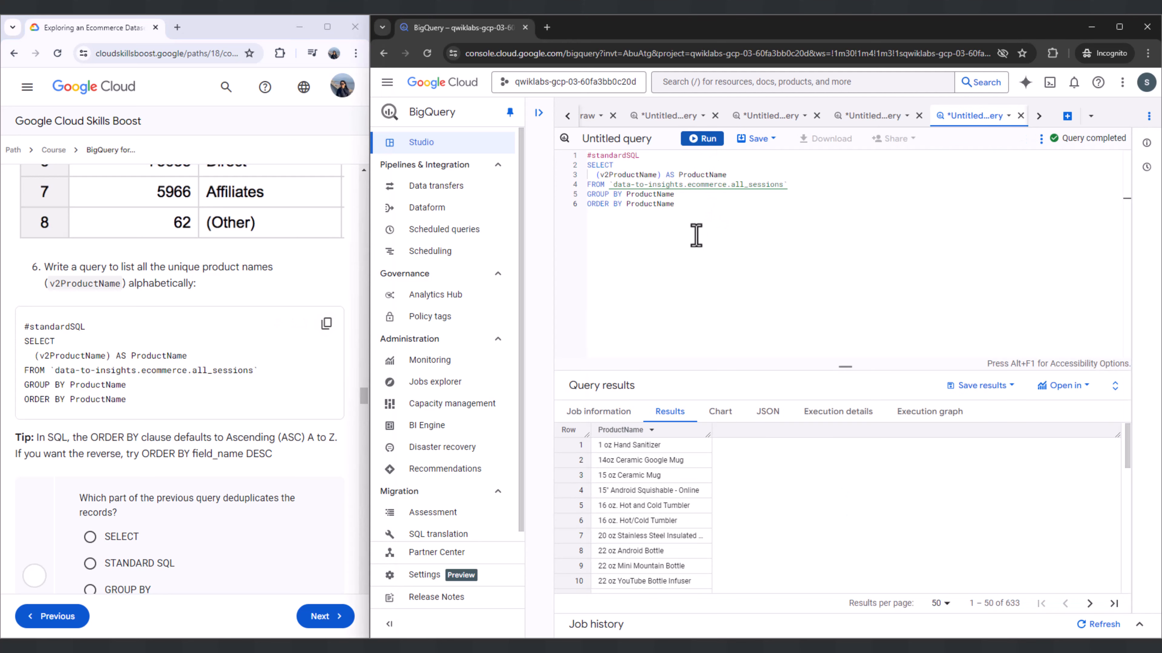
scroll(662, 503, "down", 5)
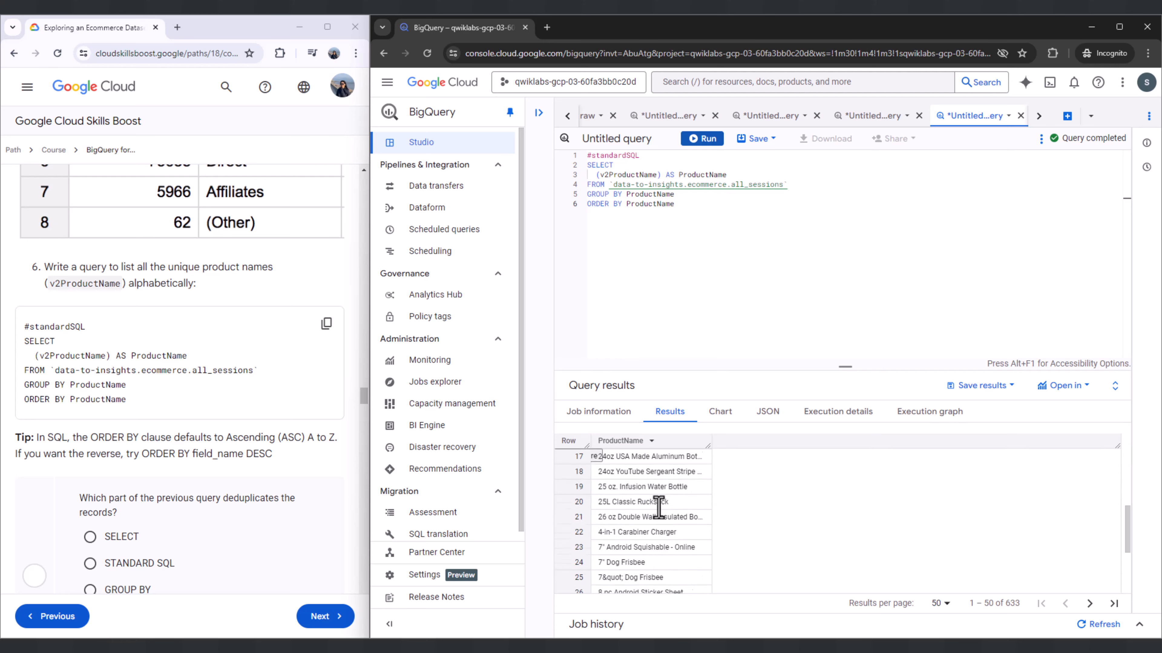
scroll(662, 503, "up", 5)
- Read the ORDER BY tip and submit GROUP BY as the answer to which query part deduplicates the records
scroll(78, 389, "down", 1)
scroll(78, 389, "down", 2)
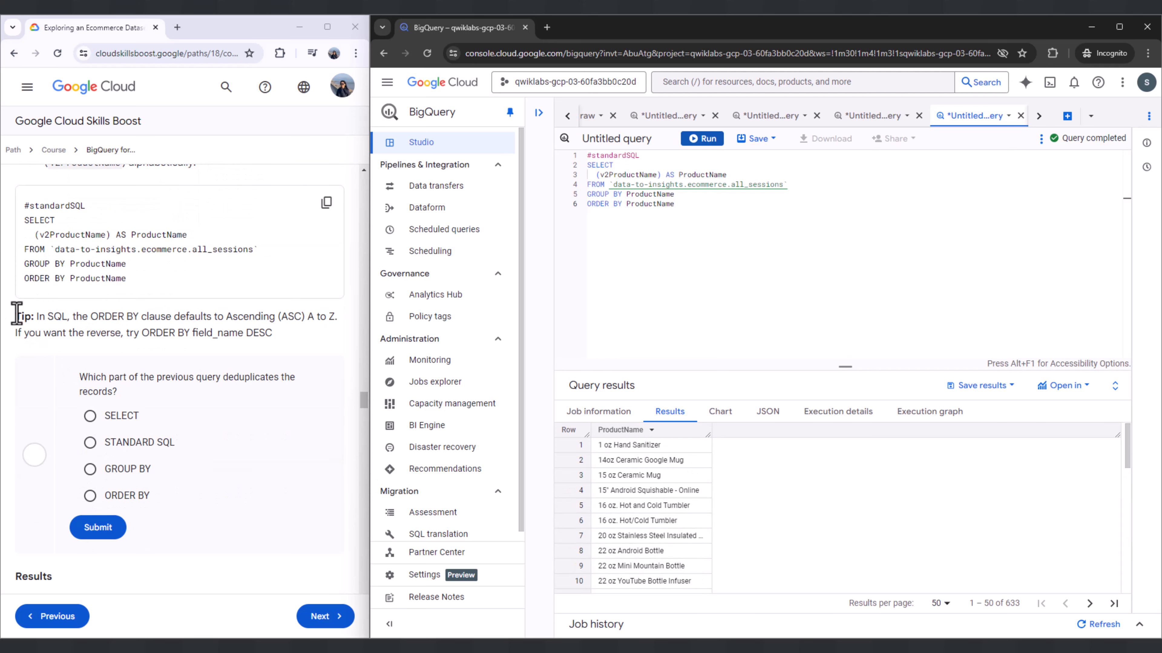
left_click_drag(17, 314, 256, 334)
left_click(93, 382)
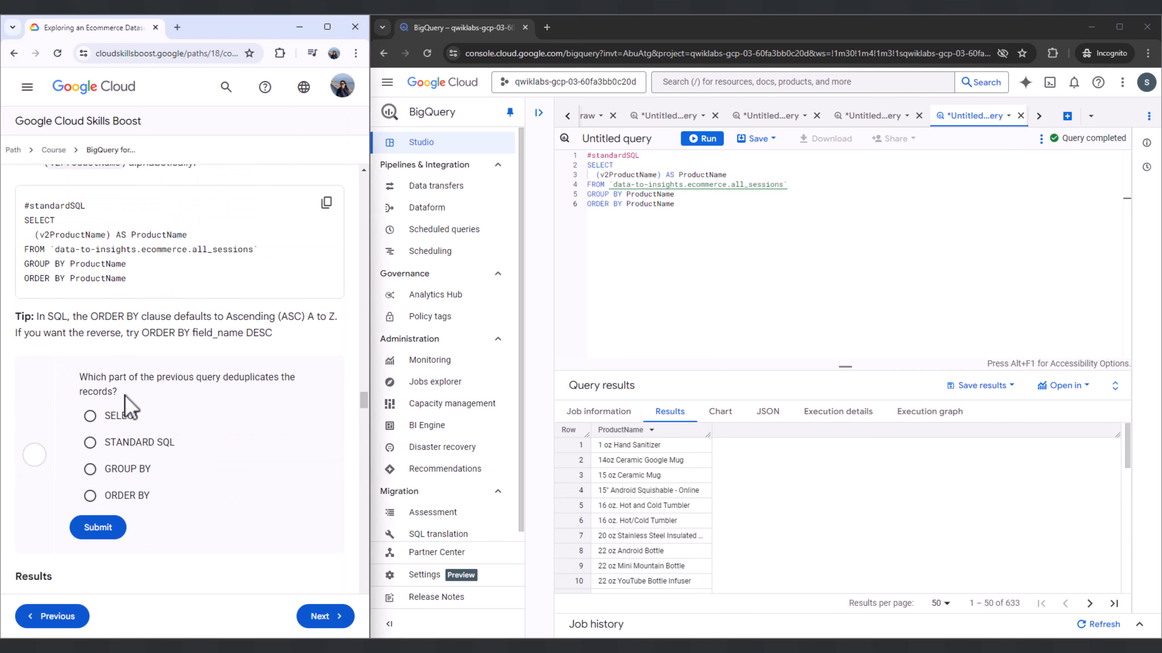
left_click(90, 469)
left_click(98, 528)
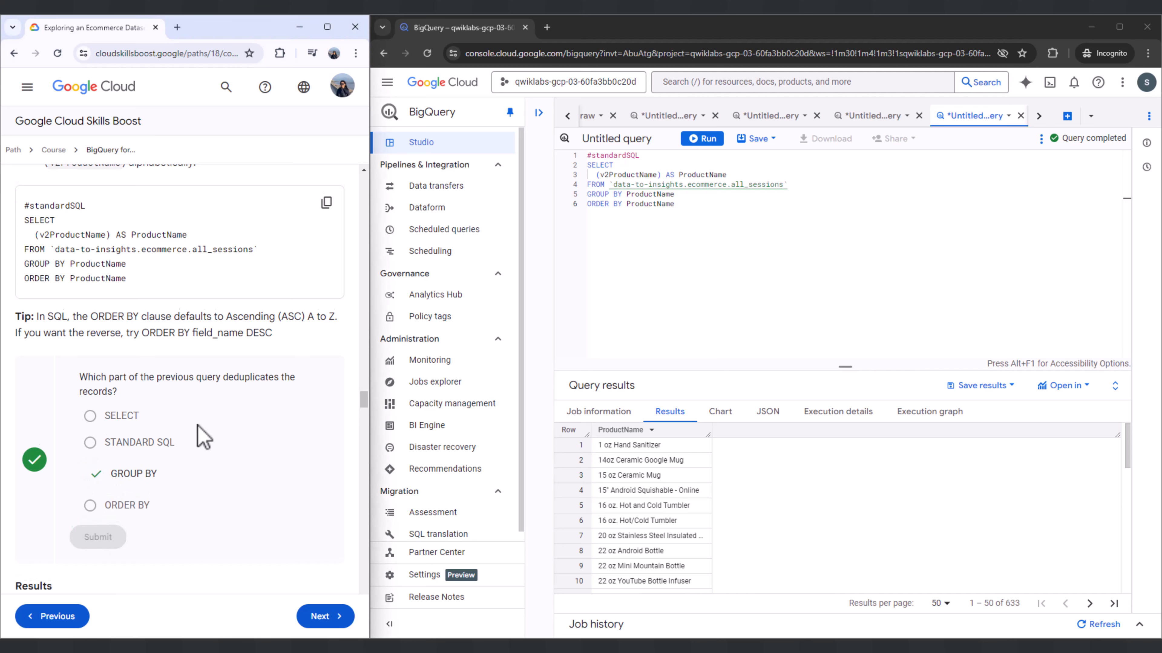
- Check the lab's expected product list and submit 633 as the number of distinct product names returned
scroll(201, 435, "down", 6)
scroll(219, 434, "down", 1)
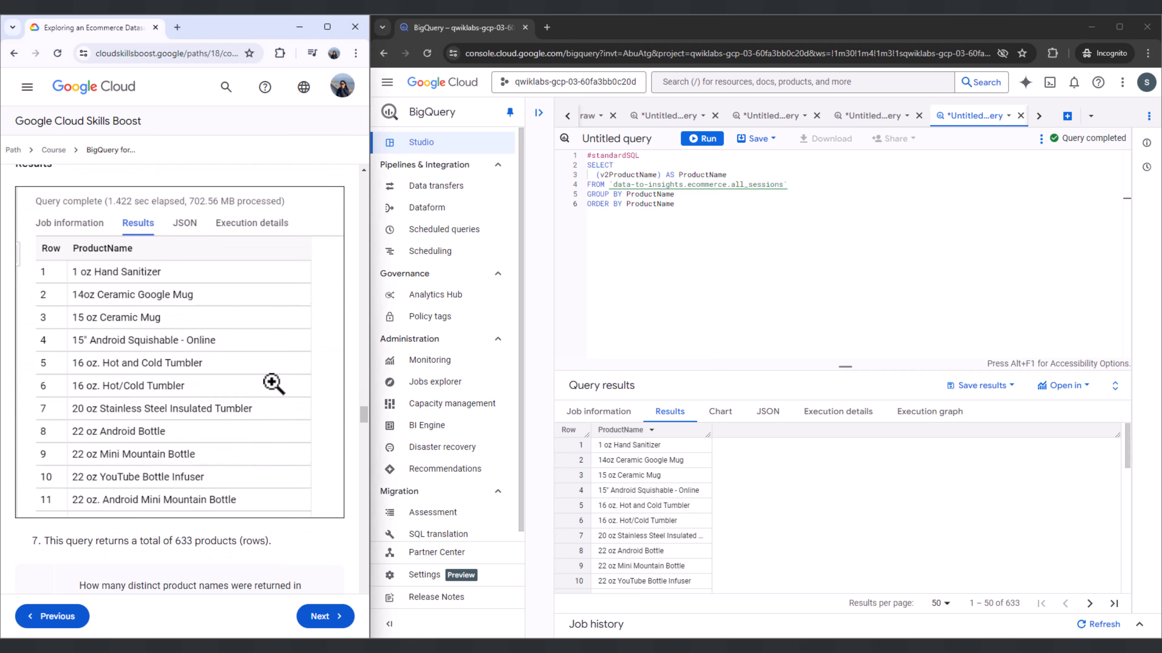
scroll(195, 395, "down", 3)
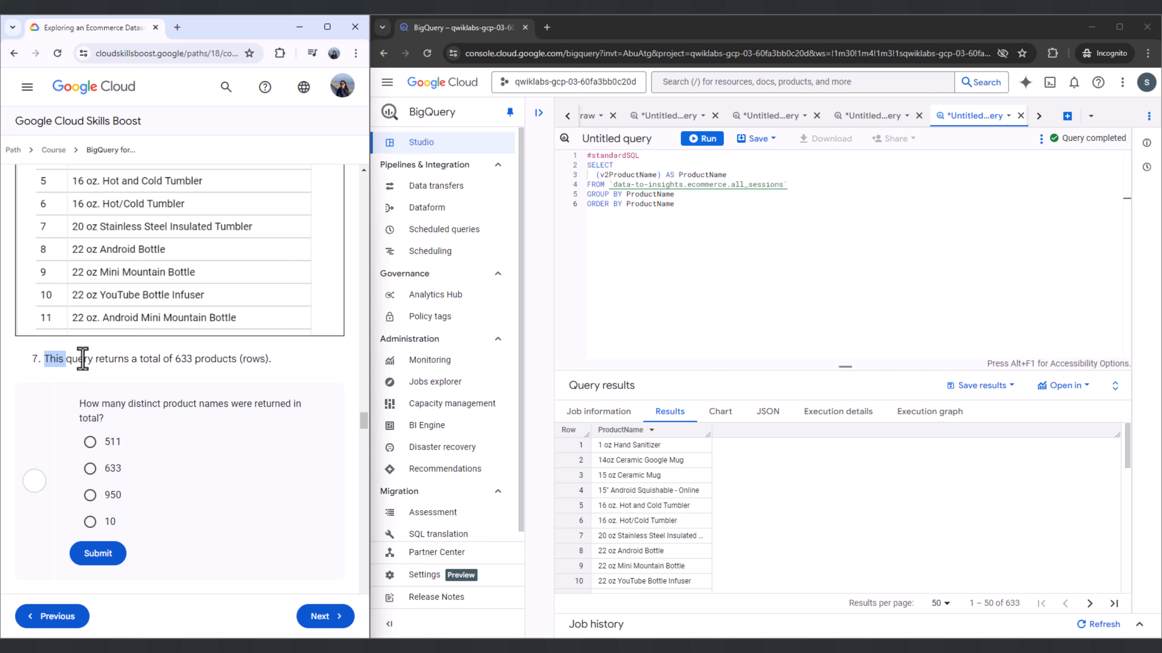
left_click_drag(82, 358, 265, 363)
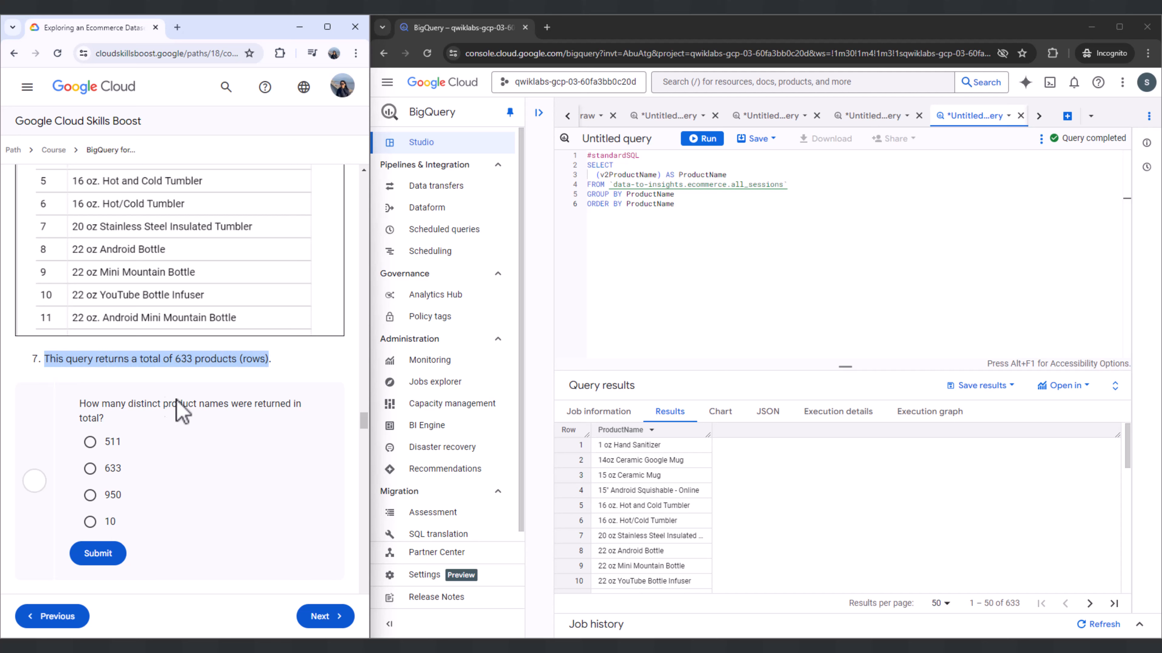
left_click(177, 362)
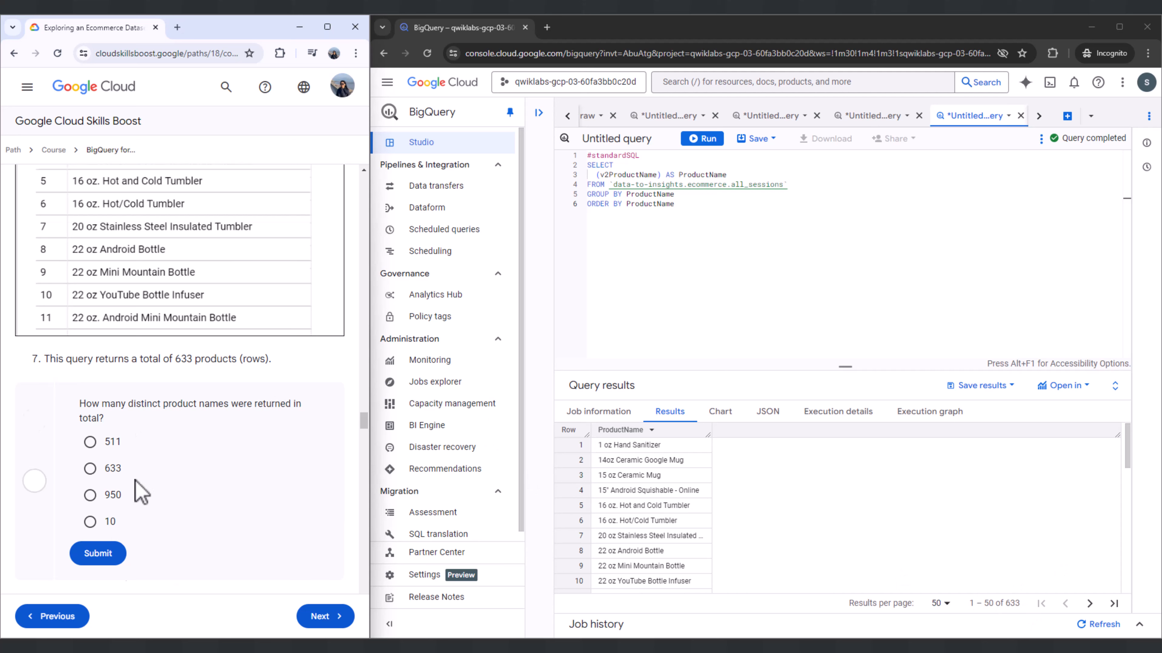
scroll(139, 492, "down", 1)
left_click(89, 410)
left_click(97, 493)
- Create a new SQL query with the lab's statement for the five products with the most PAGE views and run it
scroll(113, 338, "down", 4)
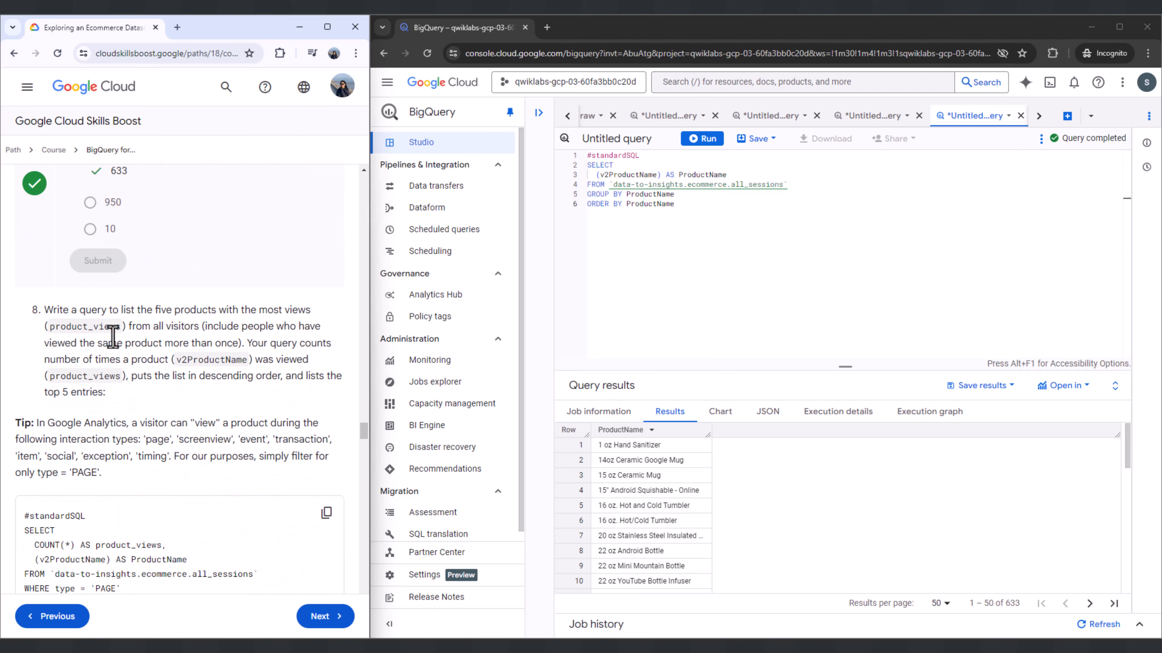
left_click_drag(44, 314, 112, 403)
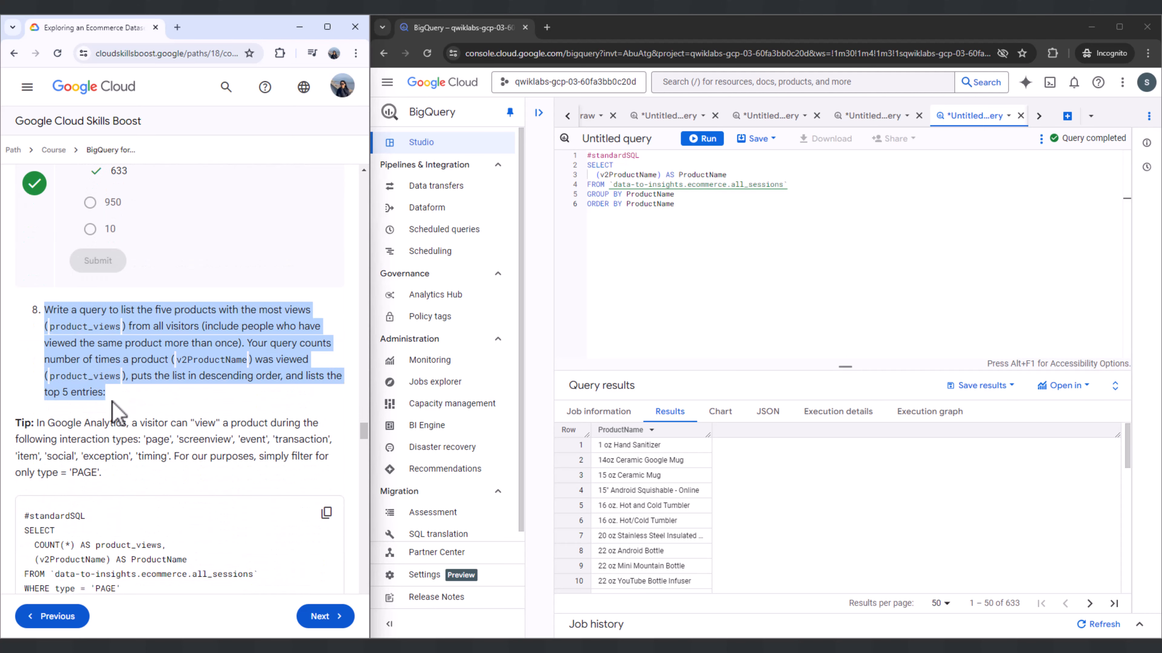
left_click(112, 403)
scroll(69, 341, "down", 3)
left_click_drag(14, 303, 110, 354)
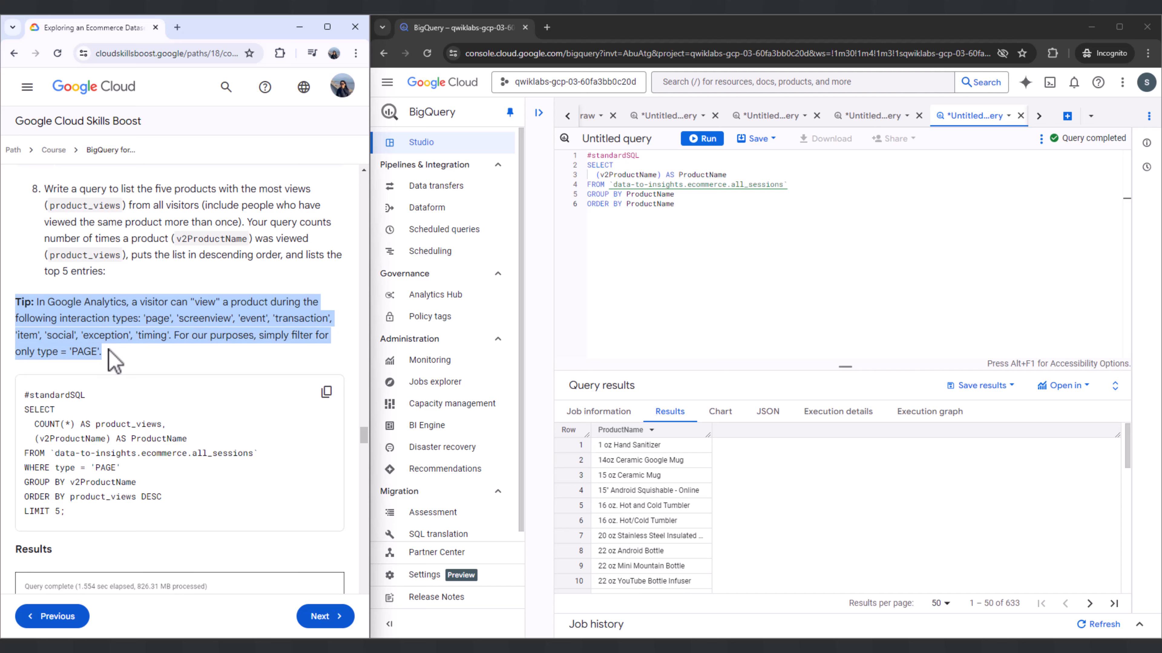
left_click(110, 352)
left_click(1067, 116)
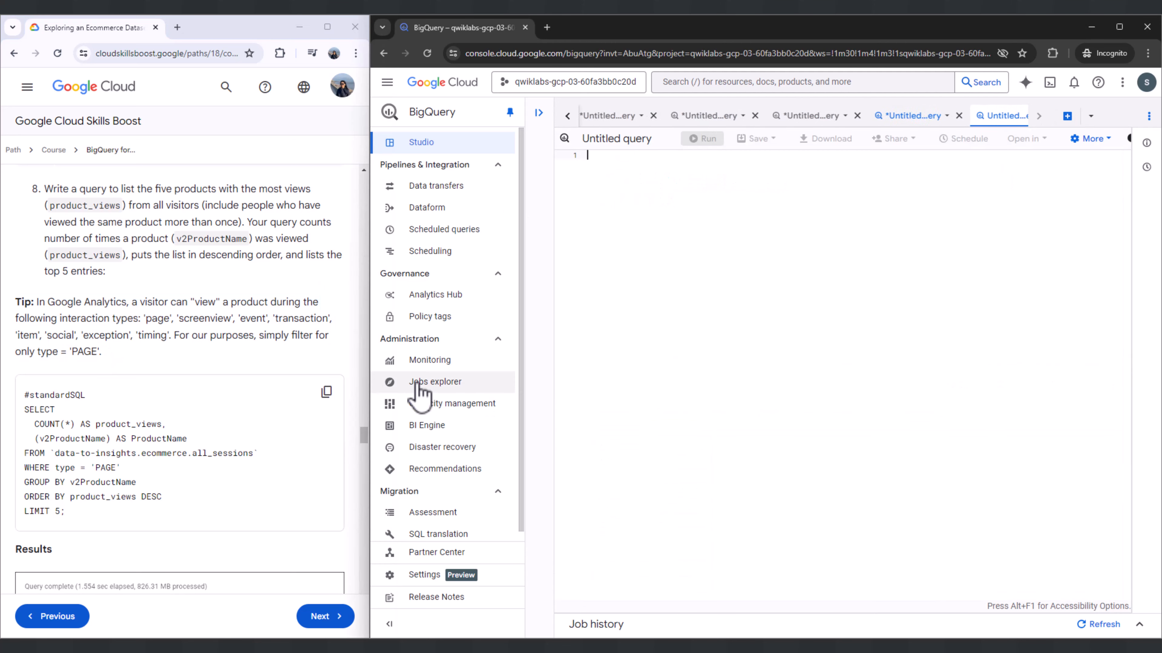
left_click(326, 392)
left_click(629, 182)
key("ctrl+v")
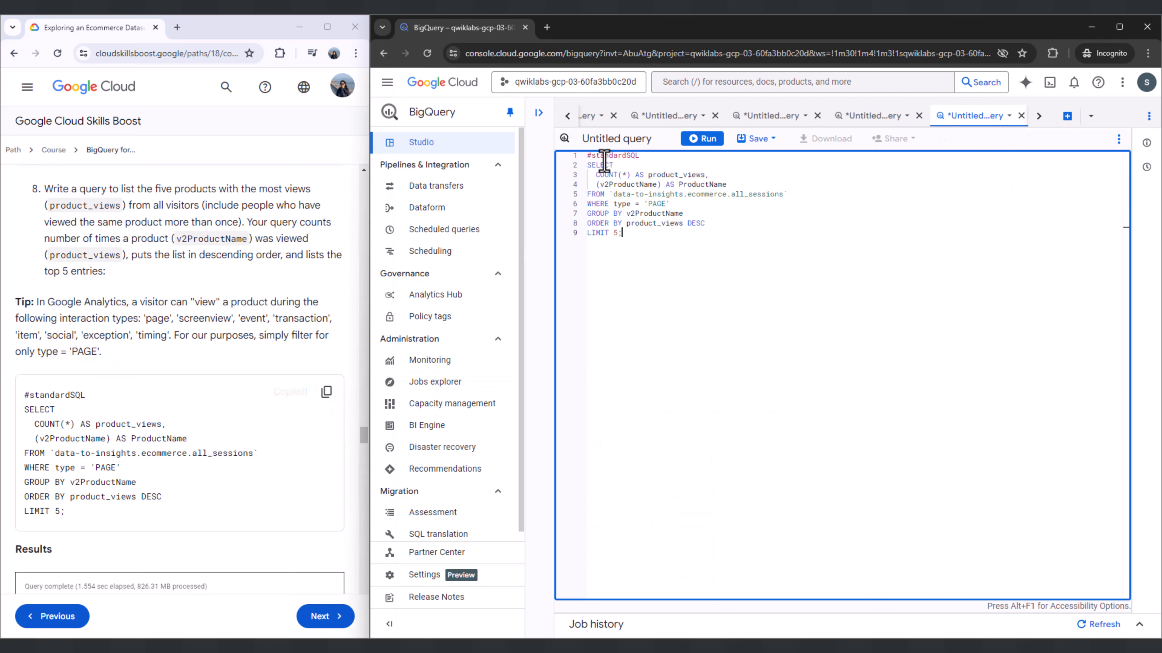
left_click(699, 140)
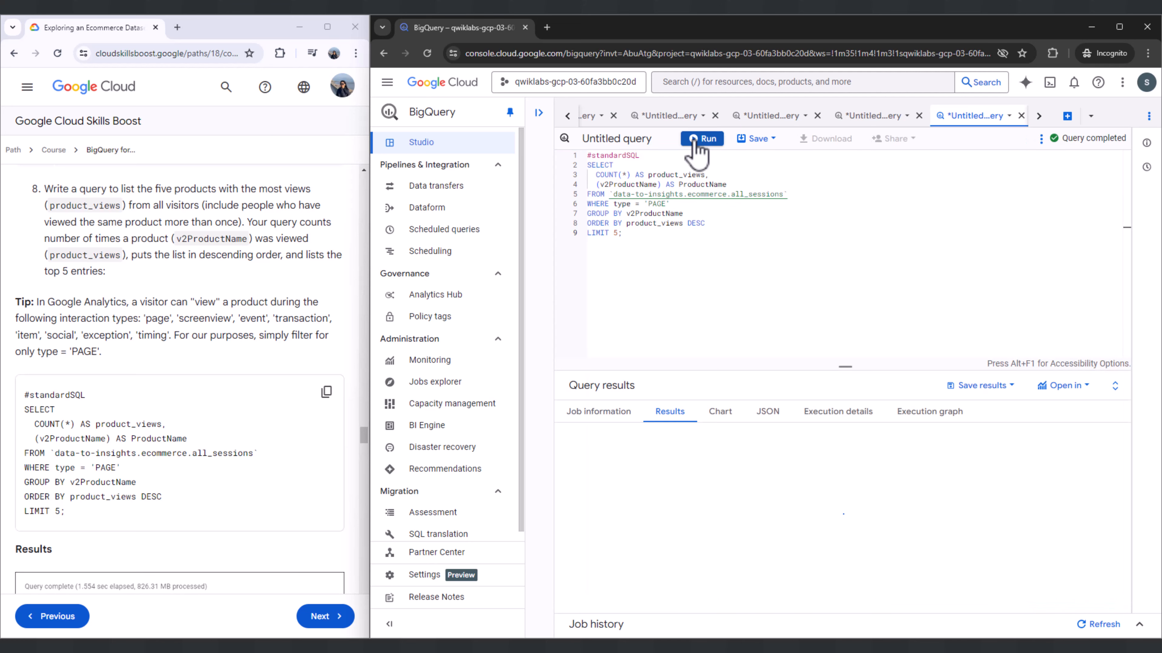
- Create a new SQL query with the lab's bonus WITH statement counting each product view once per visitor, limited to 5, and run it
scroll(301, 339, "down", 8)
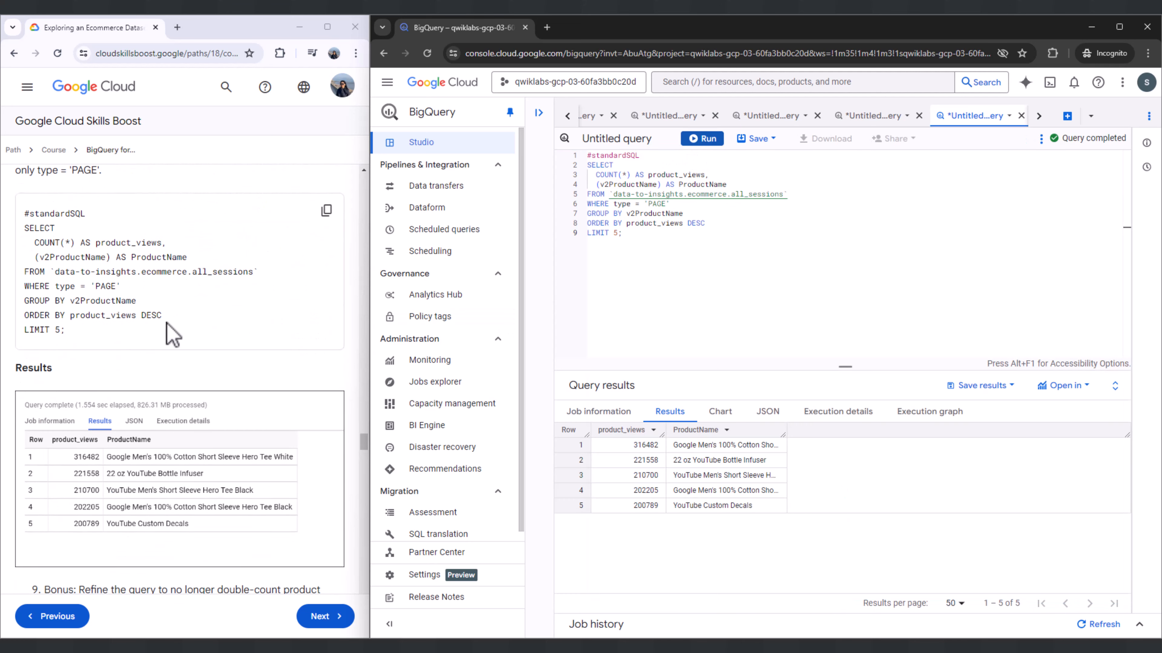
scroll(94, 444, "down", 3)
left_click_drag(46, 293, 308, 307)
left_click(308, 307)
scroll(153, 315, "down", 3)
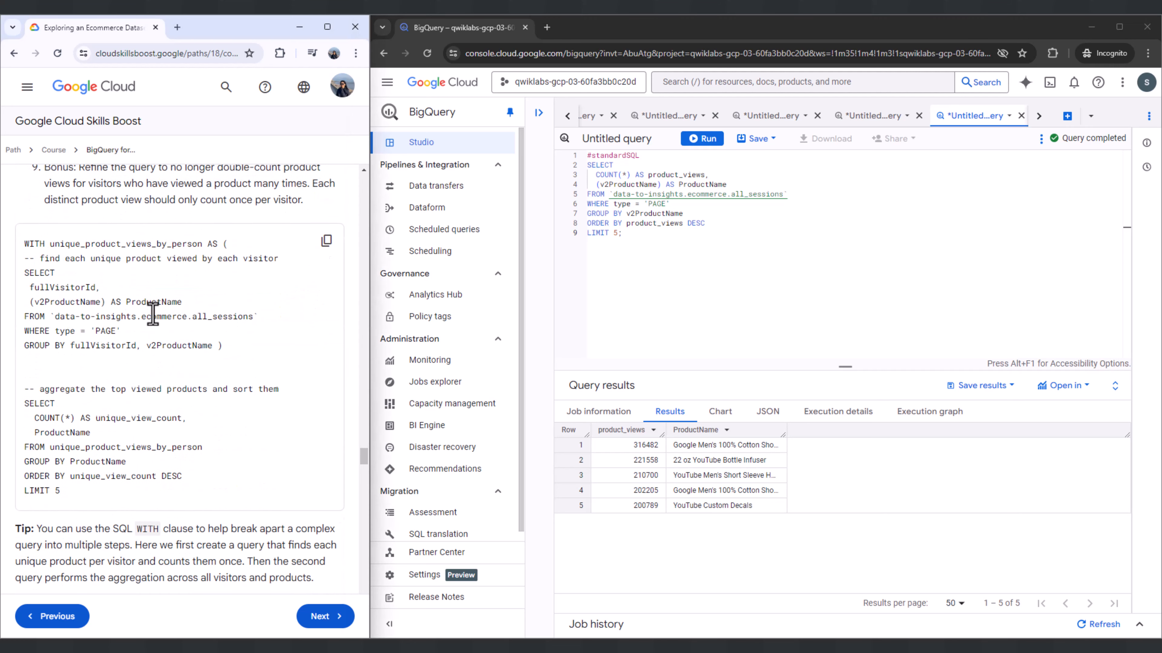
left_click(1067, 118)
left_click(327, 241)
left_click(655, 166)
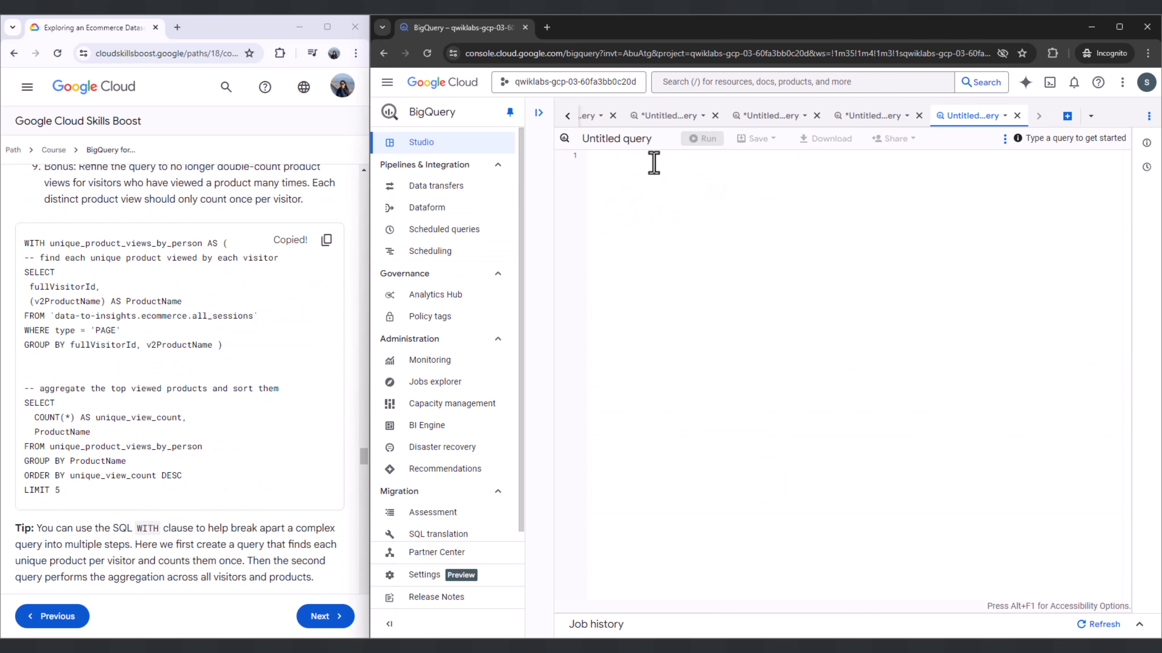
key("ctrl+v")
left_click(703, 138)
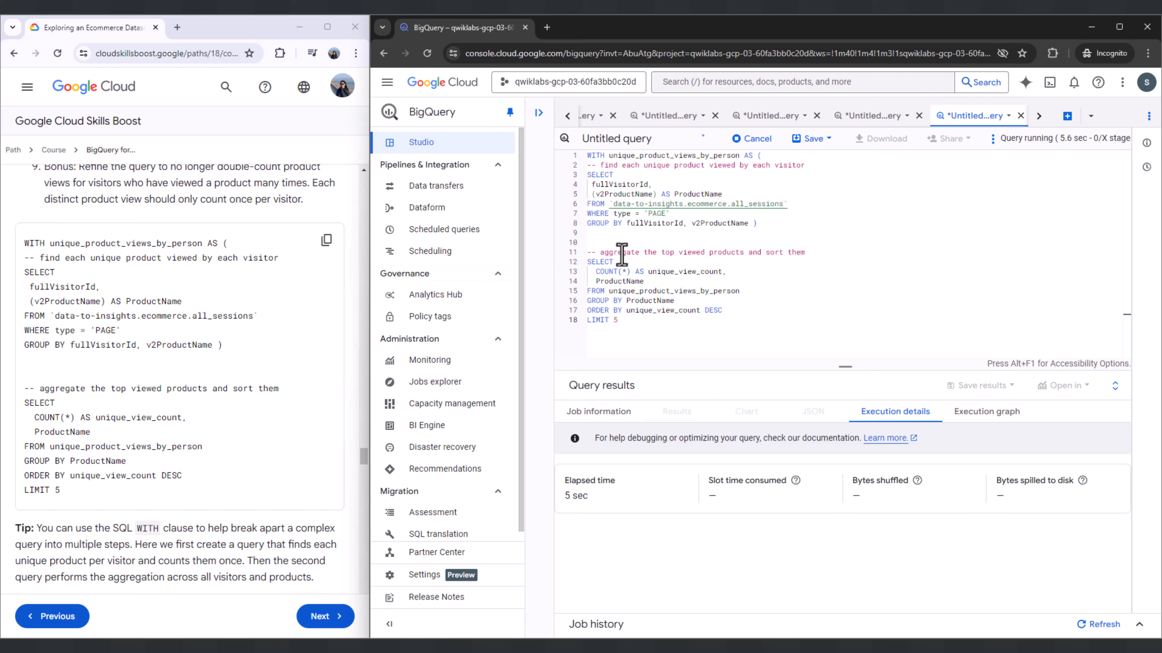
- Read the tip on the WITH clause and compare the unique view counts with the lab's expected results
scroll(104, 341, "down", 4)
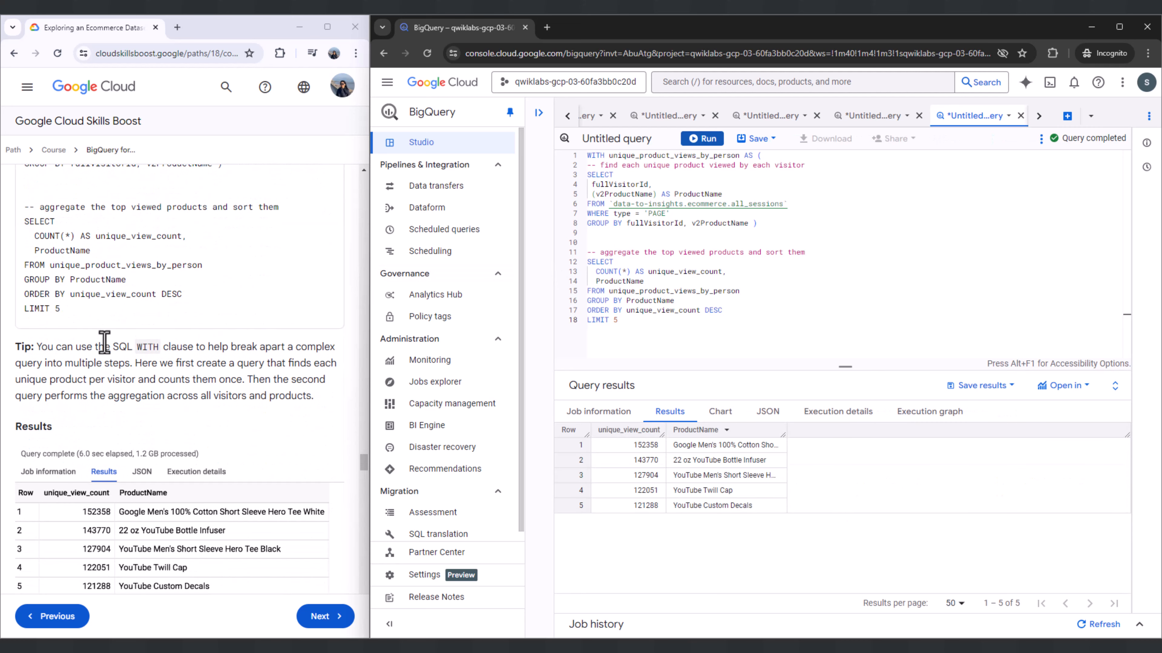
left_click_drag(11, 347, 325, 402)
left_click(315, 400)
scroll(220, 395, "down", 4)
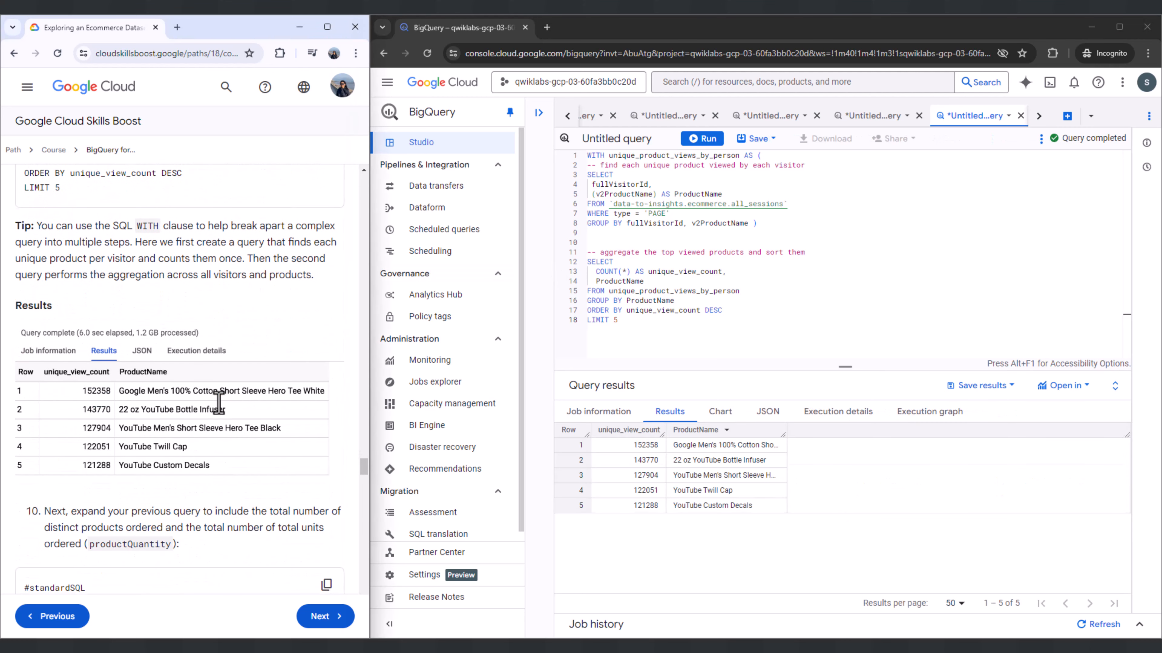
- Create a new SQL query with the lab's step 10 statement for product views, orders and quantity ordered, limited to 5, and run it
scroll(220, 402, "down", 3)
left_click_drag(53, 330, 194, 363)
left_click(194, 365)
scroll(185, 370, "down", 1)
scroll(180, 360, "down", 1)
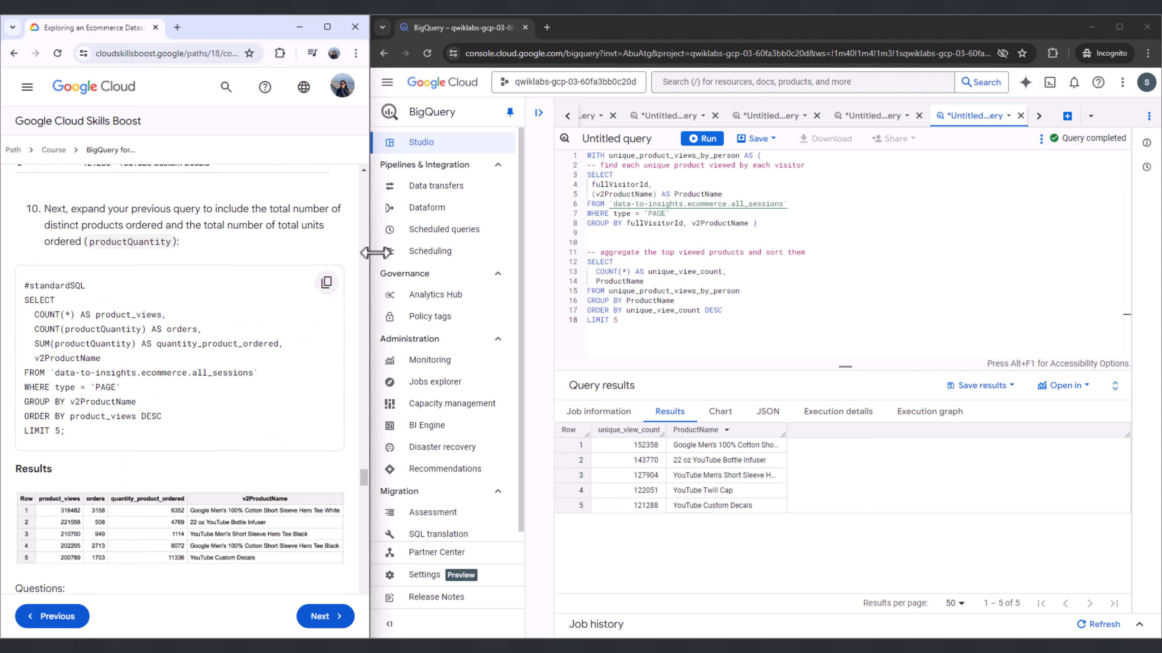
left_click(1068, 117)
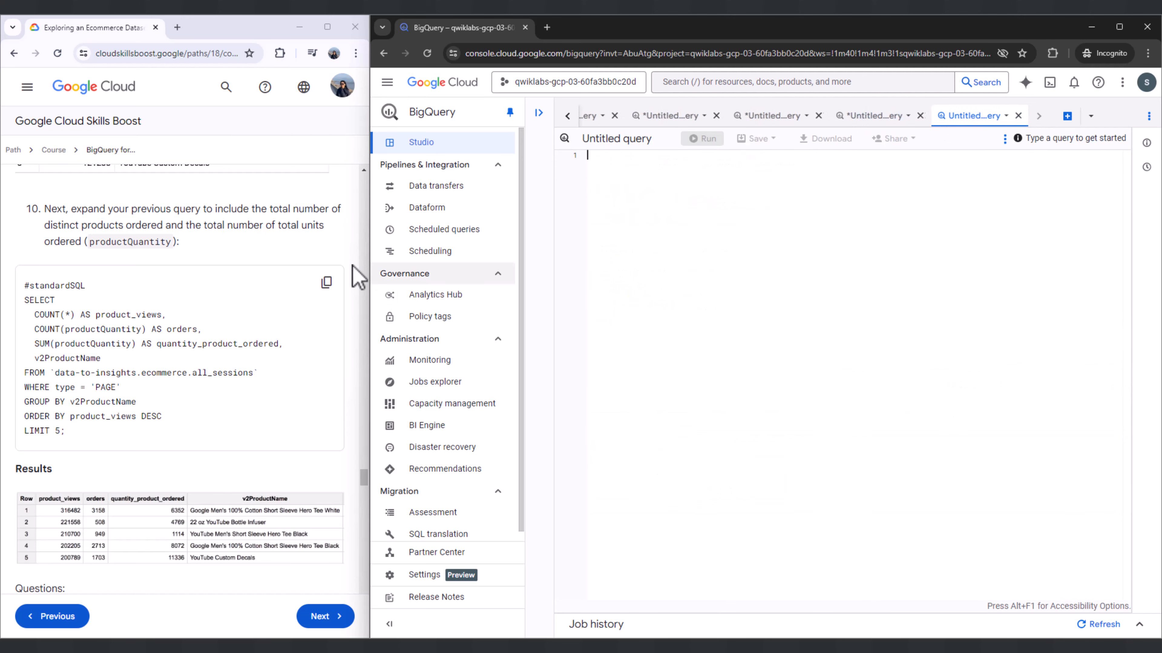
left_click(326, 283)
left_click(660, 173)
key("ctrl+v")
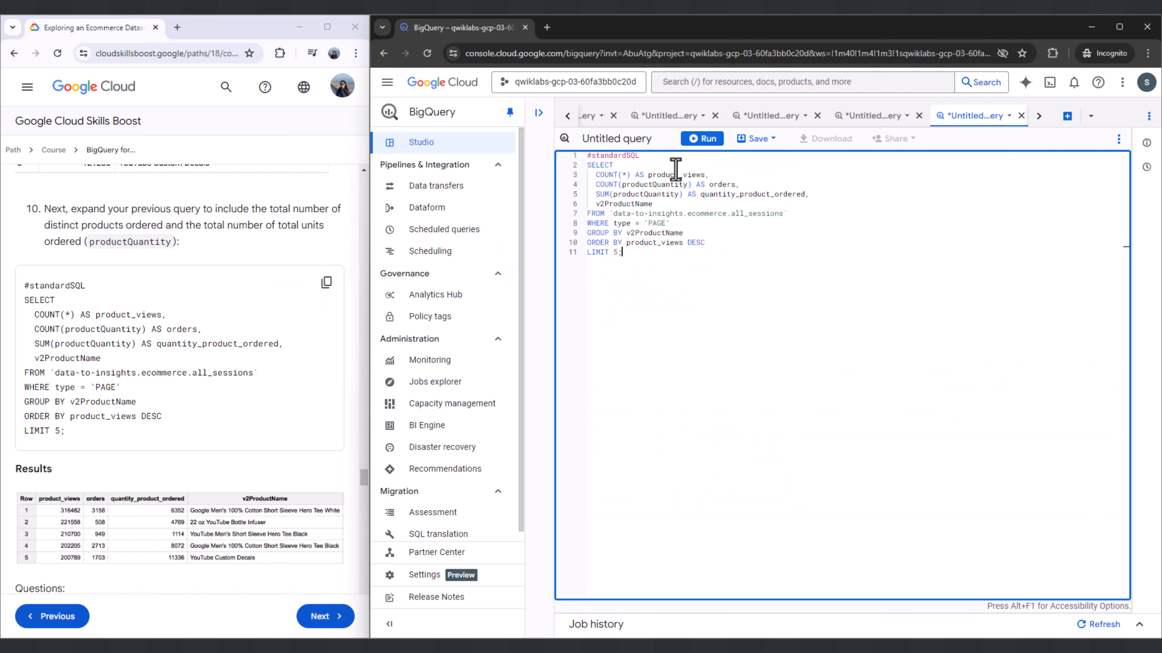
left_click(707, 142)
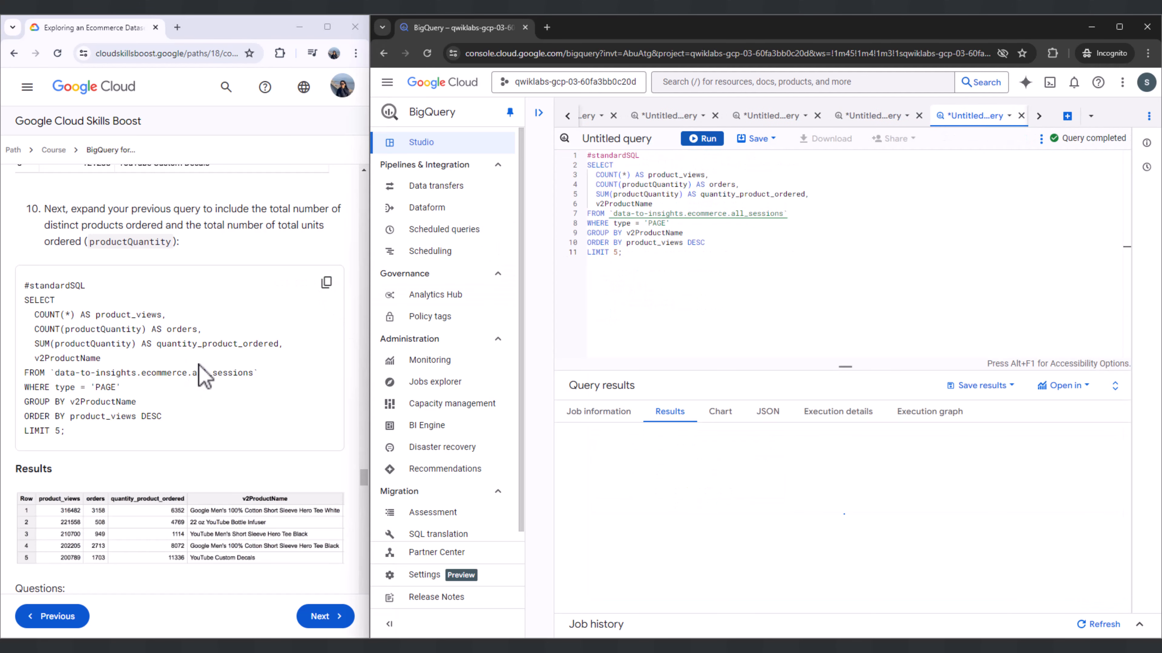
- Answer False to the most-views question and submit that orders counts orders while quantity_product_ordered counts items ordered
scroll(203, 375, "down", 6)
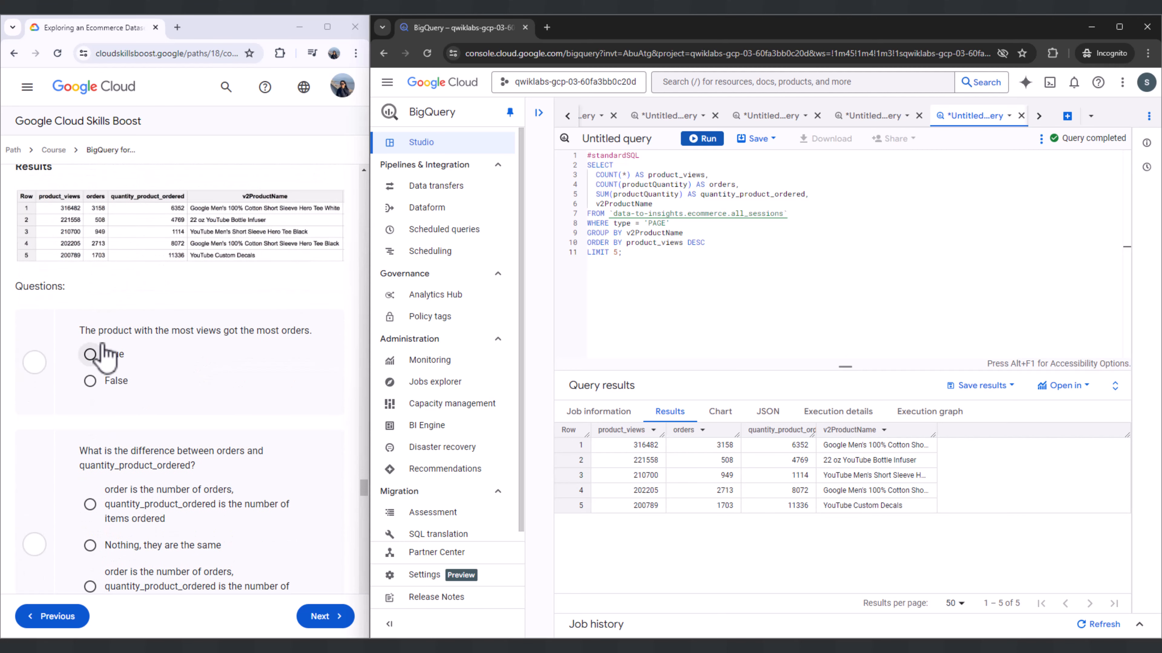
scroll(91, 359, "down", 1)
left_click(100, 325)
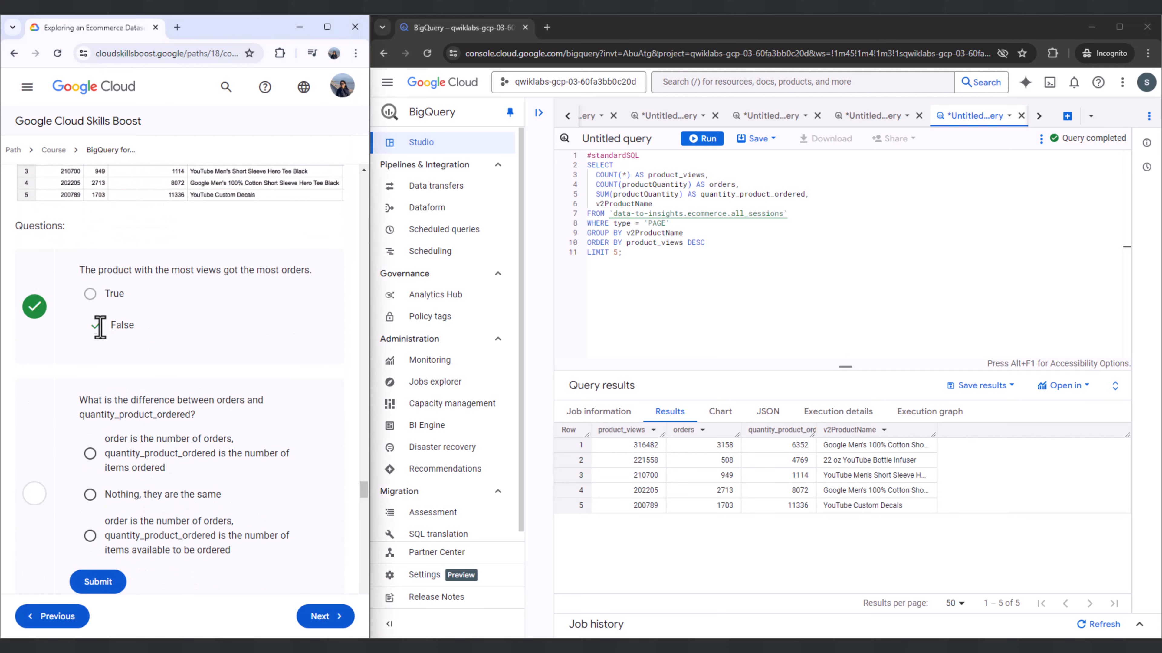
left_click(90, 454)
scroll(160, 467, "down", 1)
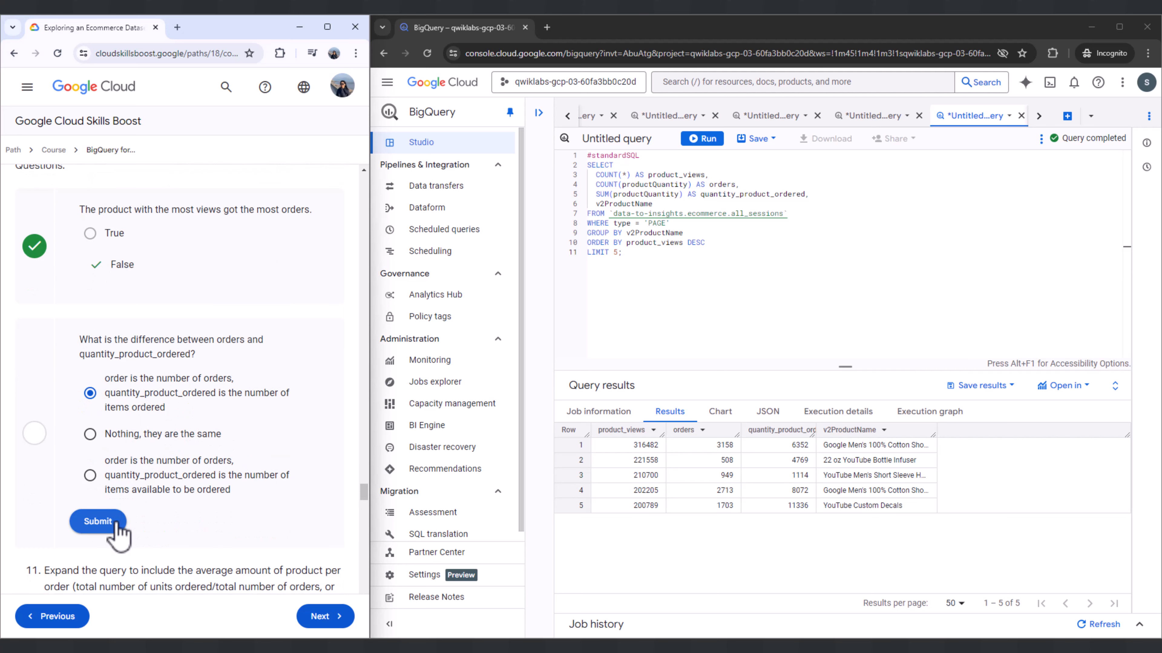
left_click(98, 522)
- Create a new SQL query with the lab's step 11 statement adding avg_per_order for each product and run it
scroll(146, 435, "down", 4)
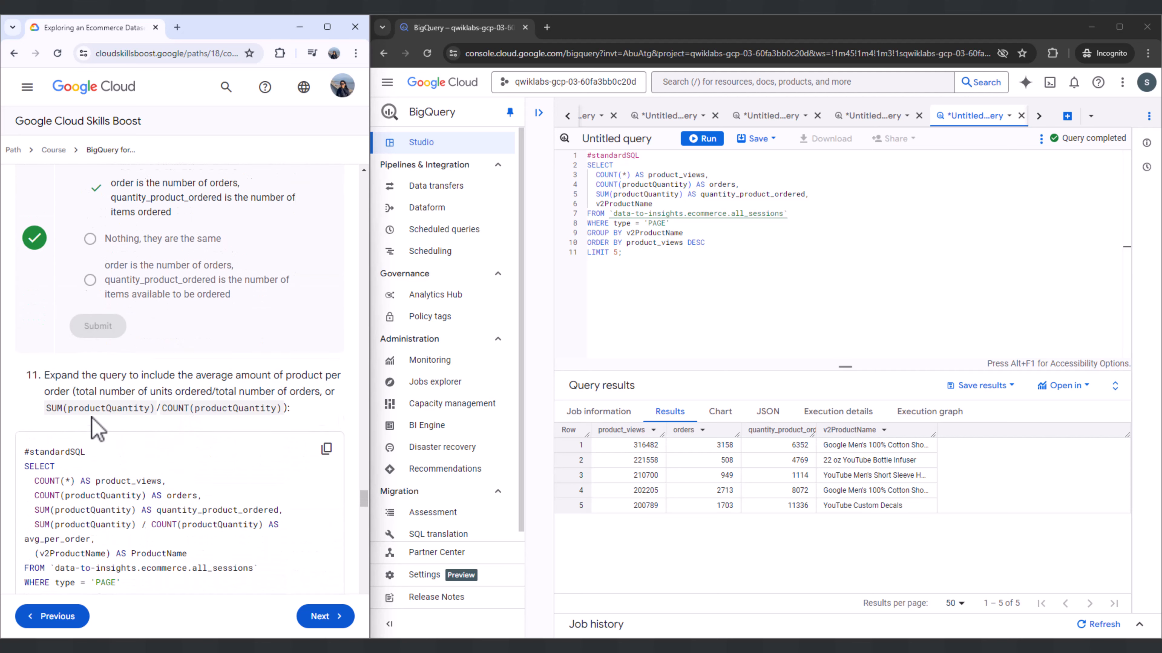
scroll(96, 428, "down", 1)
left_click_drag(44, 332, 298, 369)
left_click(298, 368)
scroll(298, 369, "down", 2)
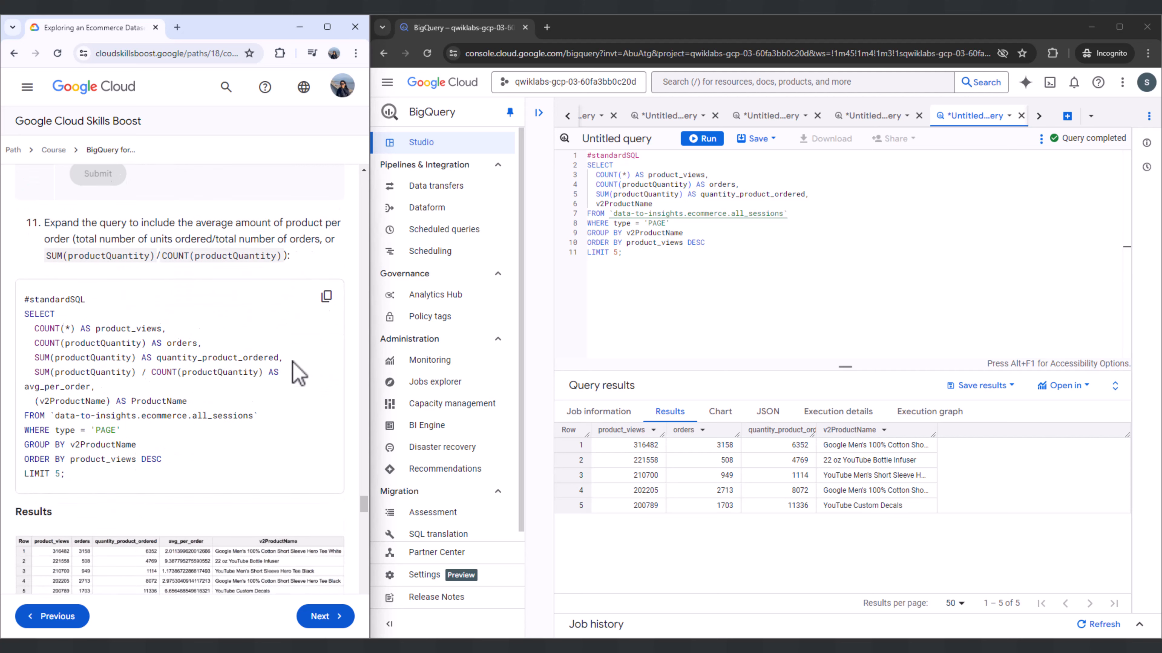
scroll(299, 373, "down", 2)
left_click(326, 221)
left_click(1067, 116)
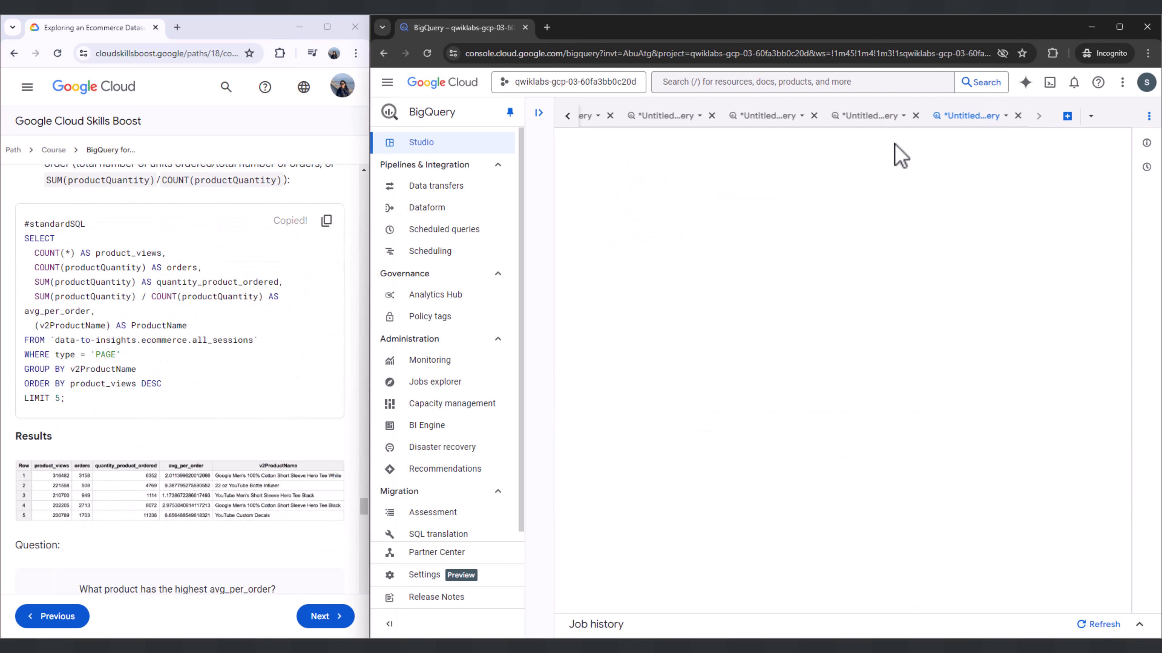
key("ctrl+v")
left_click(703, 139)
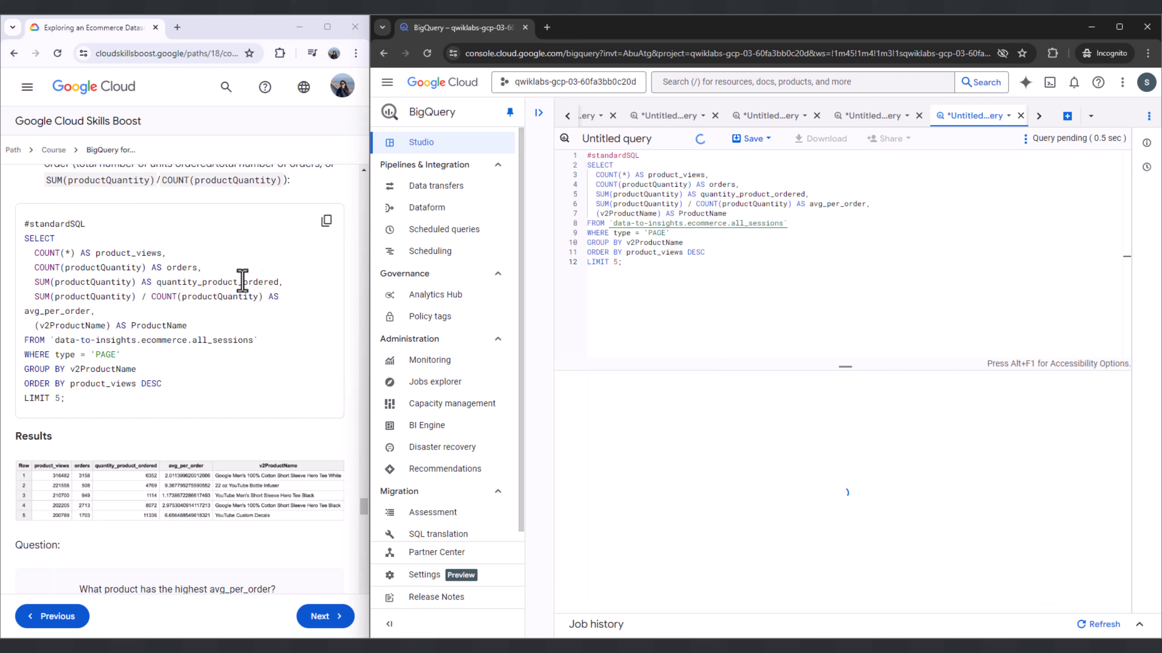
- Check the avg_per_order values and submit 22 oz YouTube Bottle Infuser as the product with the highest average
scroll(224, 287, "down", 5)
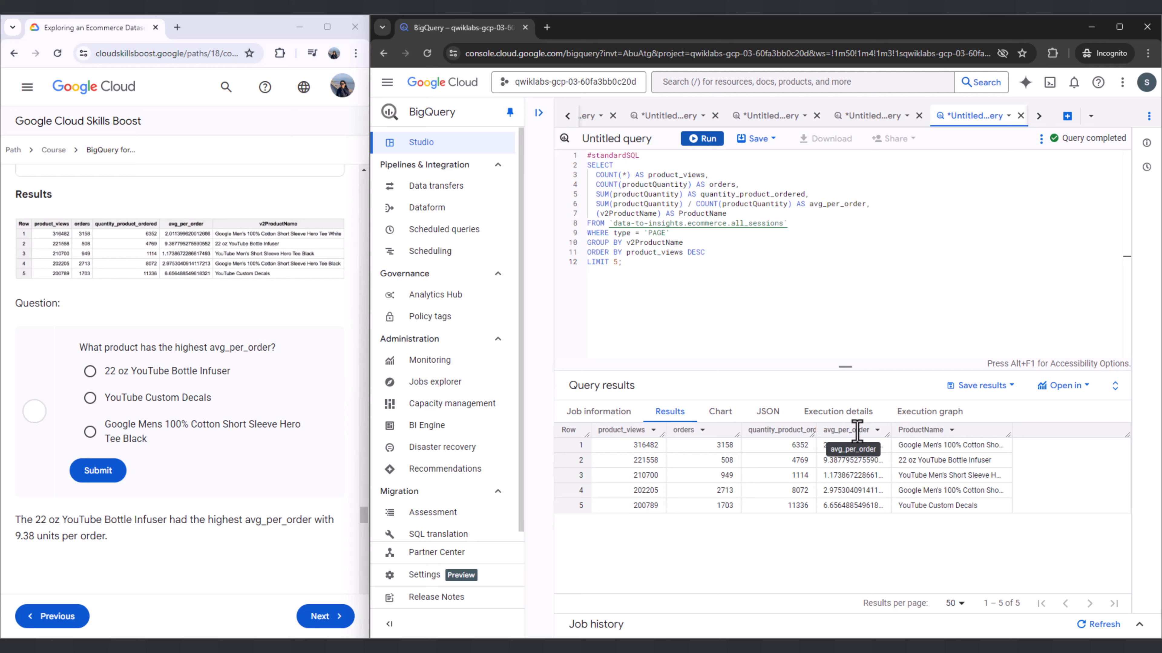
left_click(106, 372)
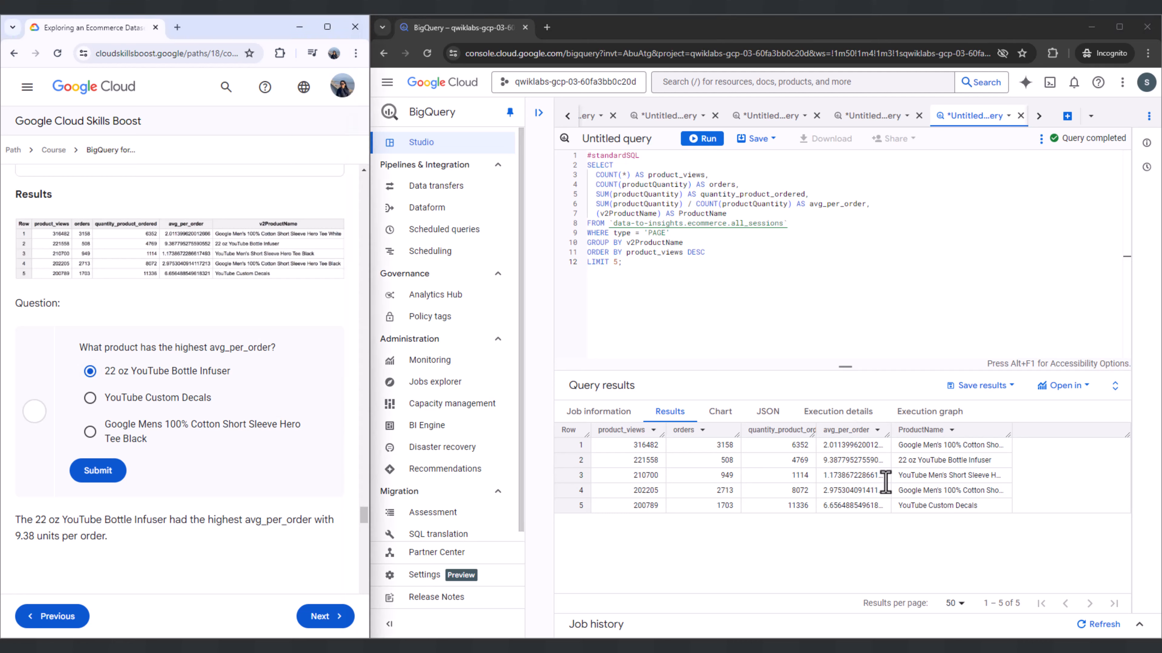
left_click(98, 471)
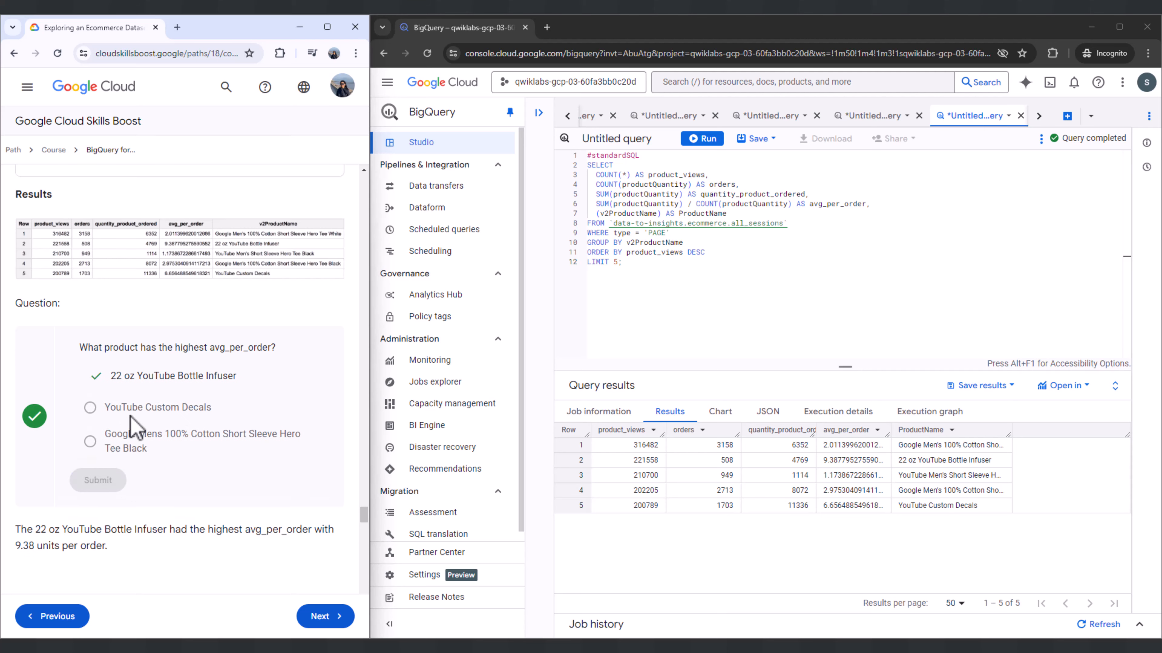
- Read the Task 4 introduction and the product qualities required for the Challenge 1 conversion rate query
scroll(46, 412, "down", 5)
left_click_drag(17, 290, 107, 303)
left_click(107, 305)
scroll(92, 304, "down", 2)
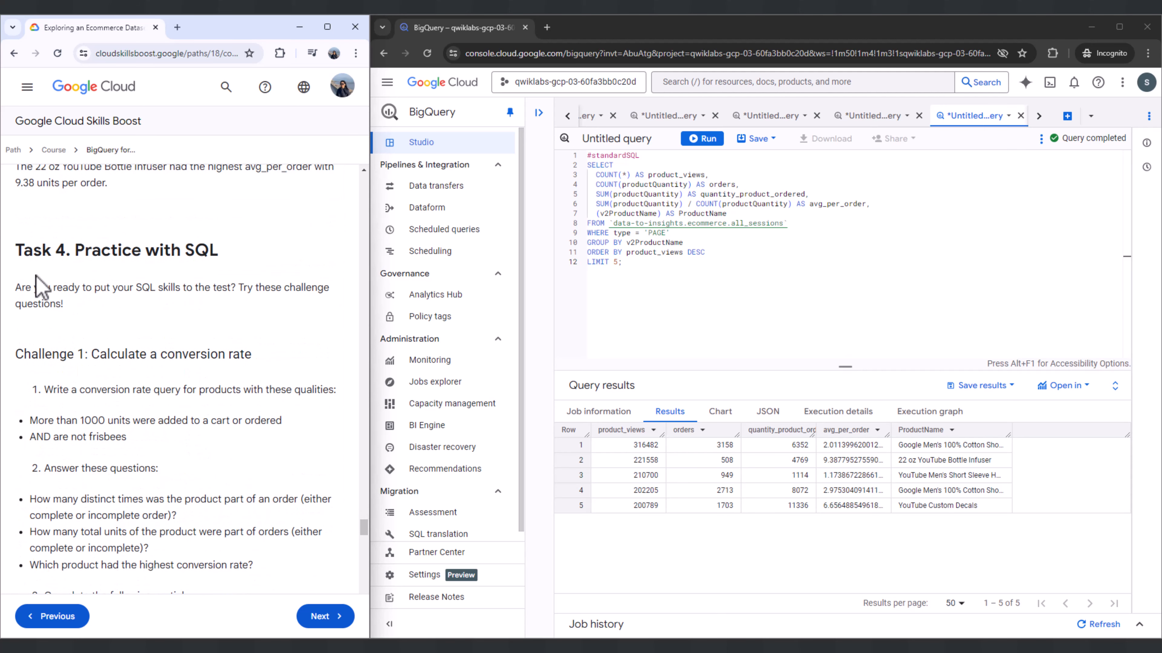
left_click_drag(17, 256, 217, 252)
left_click_drag(16, 288, 263, 301)
scroll(28, 302, "down", 1)
left_click_drag(44, 330, 323, 331)
left_click_drag(29, 359, 138, 388)
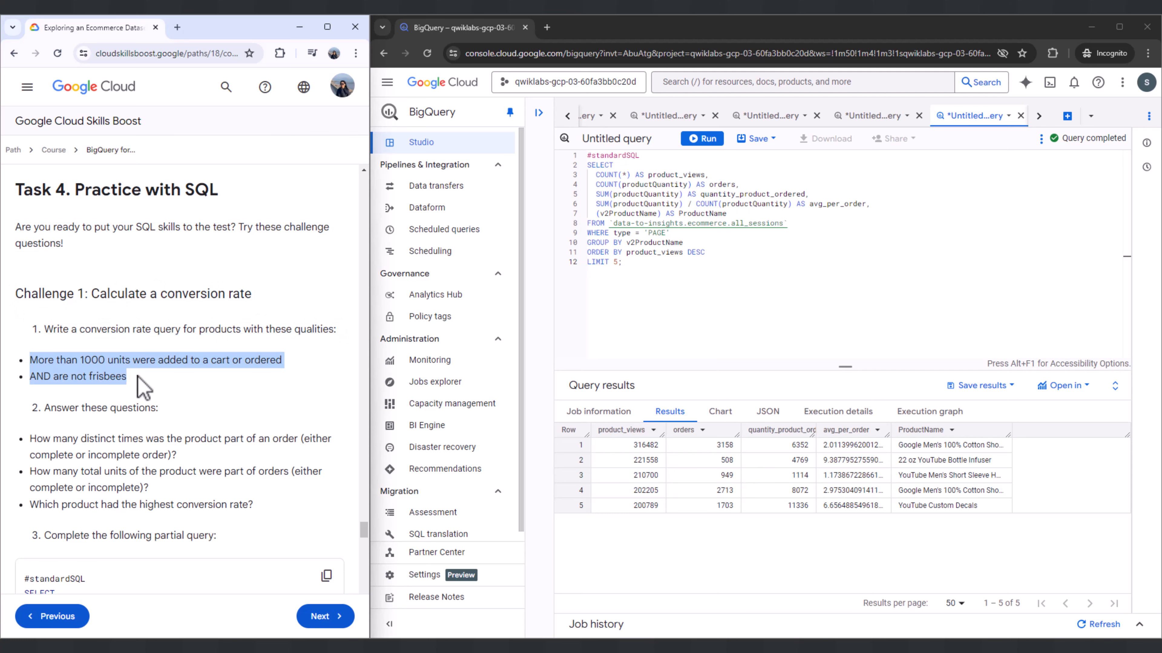
- Read the Challenge 1 questions about orders, total units and conversion rate, and examine the partial query and its possible solution
left_click_drag(45, 407, 158, 407)
scroll(151, 412, "down", 3)
left_click_drag(30, 318, 174, 334)
left_click_drag(31, 351, 152, 366)
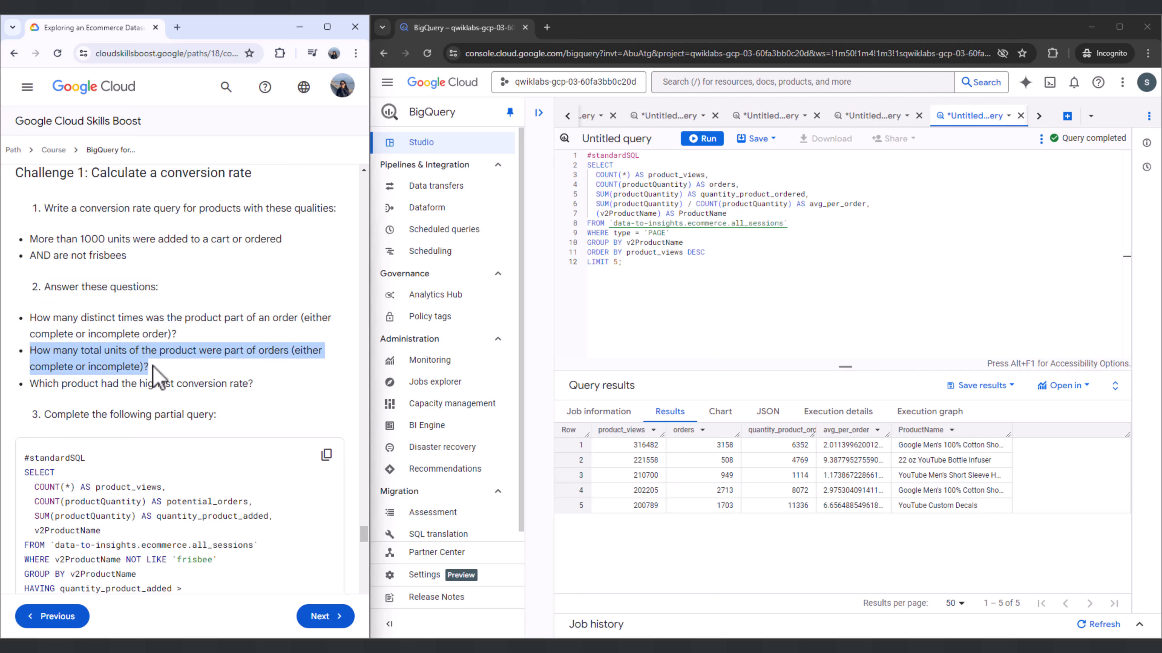
left_click_drag(30, 383, 264, 383)
scroll(264, 383, "down", 1)
left_click_drag(45, 353, 230, 354)
left_click(194, 357)
scroll(201, 355, "down", 4)
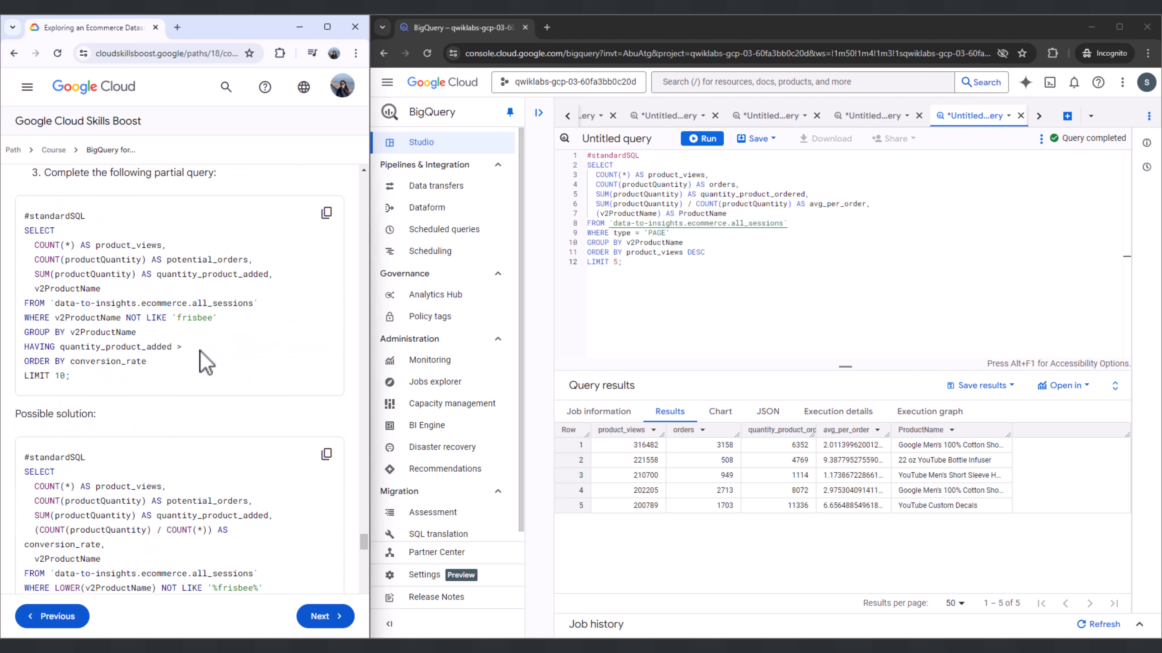
- Create a new SQL query with the lab's partial conversion rate statement from Challenge 1 and run it
left_click(1067, 117)
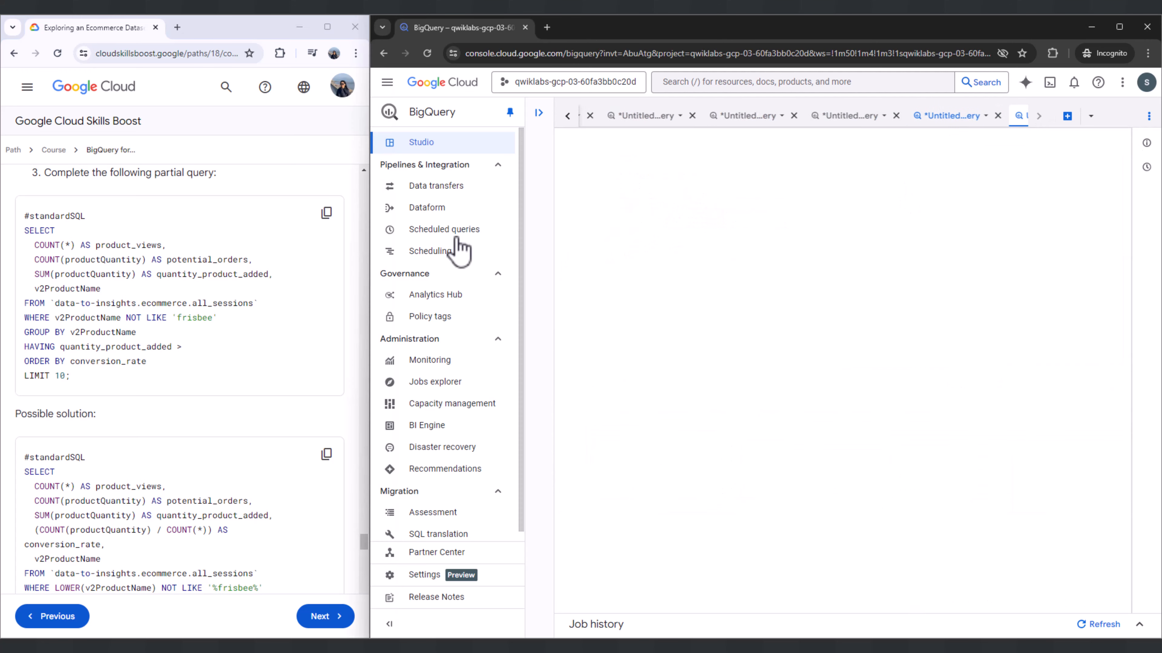
left_click(326, 212)
left_click(631, 168)
key("ctrl+v")
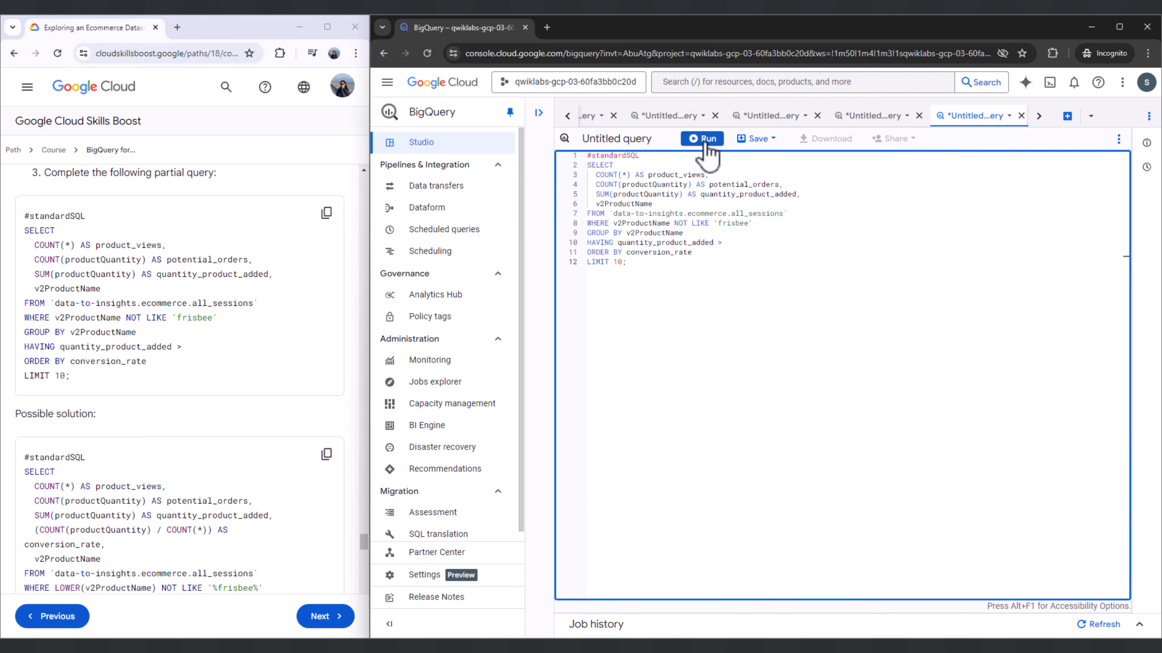
left_click(702, 138)
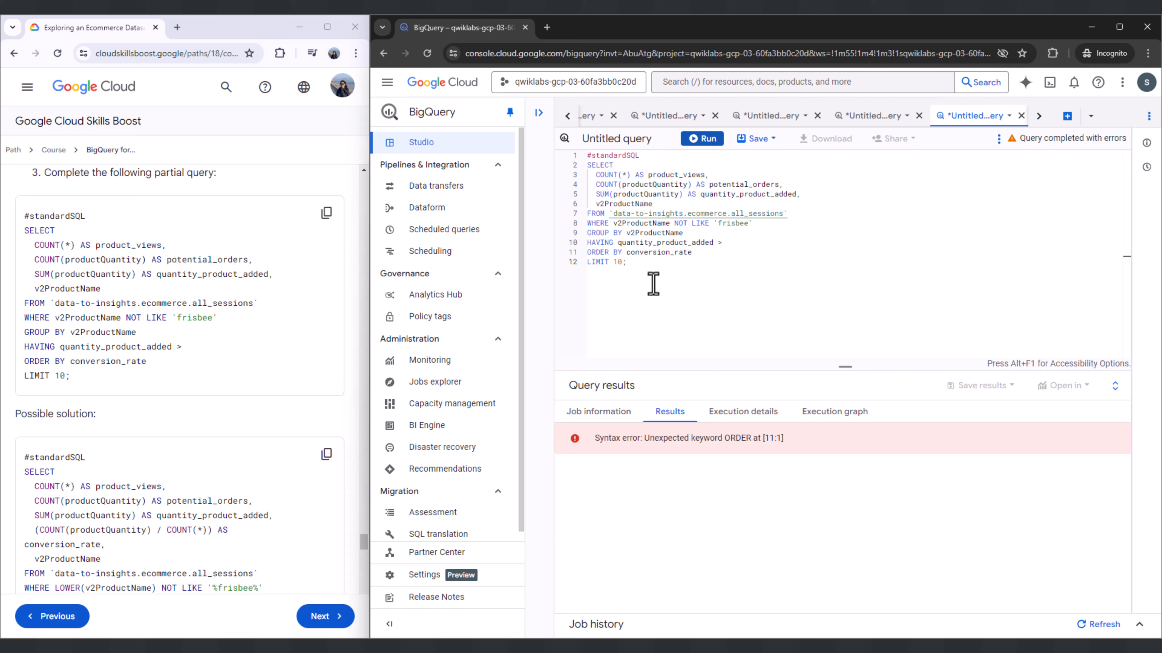
- Replace the partial statement with the lab's Challenge 1 possible solution, which computes conversion_rate for non-frisbee products above 1000 units, and run it
scroll(134, 428, "down", 3)
scroll(71, 278, "up", 3)
scroll(88, 397, "down", 3)
left_click(326, 273)
left_click_drag(644, 264, 584, 153)
key("ctrl+v")
left_click(703, 139)
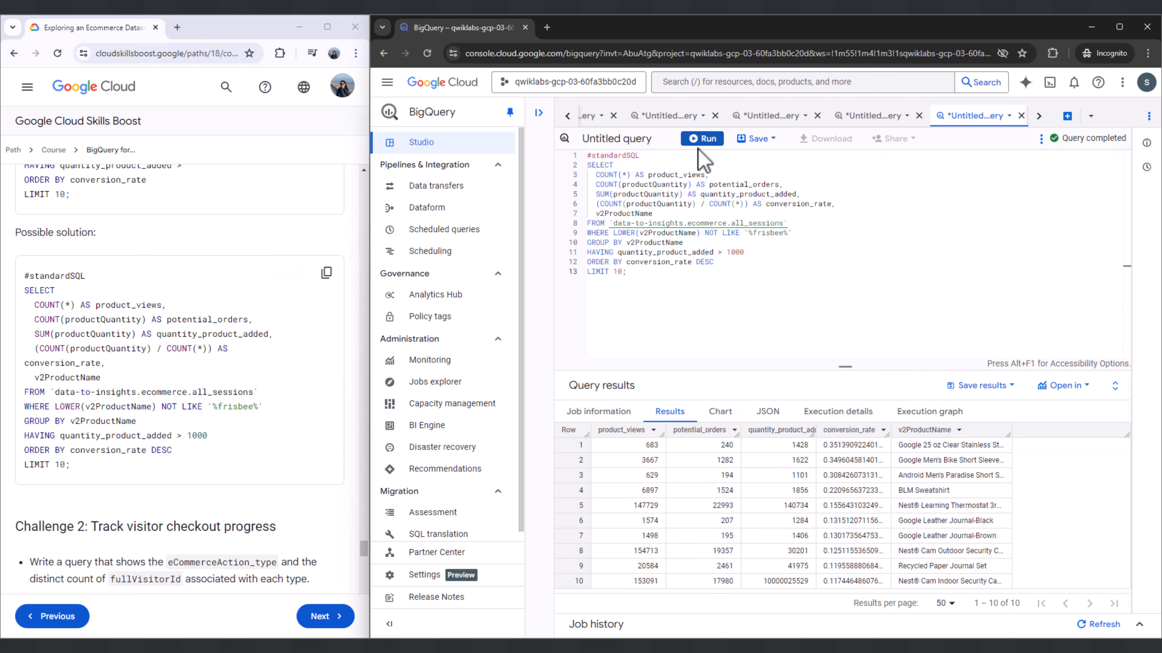
- Create a new SQL query with the lab's Challenge 2 solution counting distinct visitors per eCommerceAction_type and run it
scroll(231, 453, "down", 1)
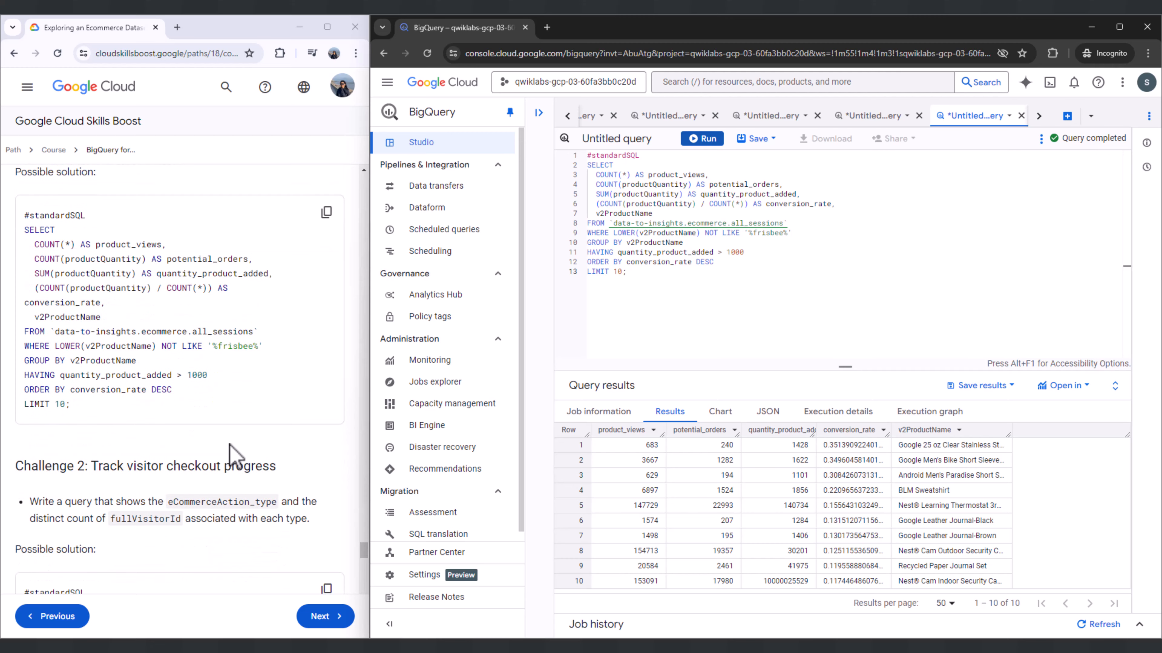
scroll(231, 453, "down", 4)
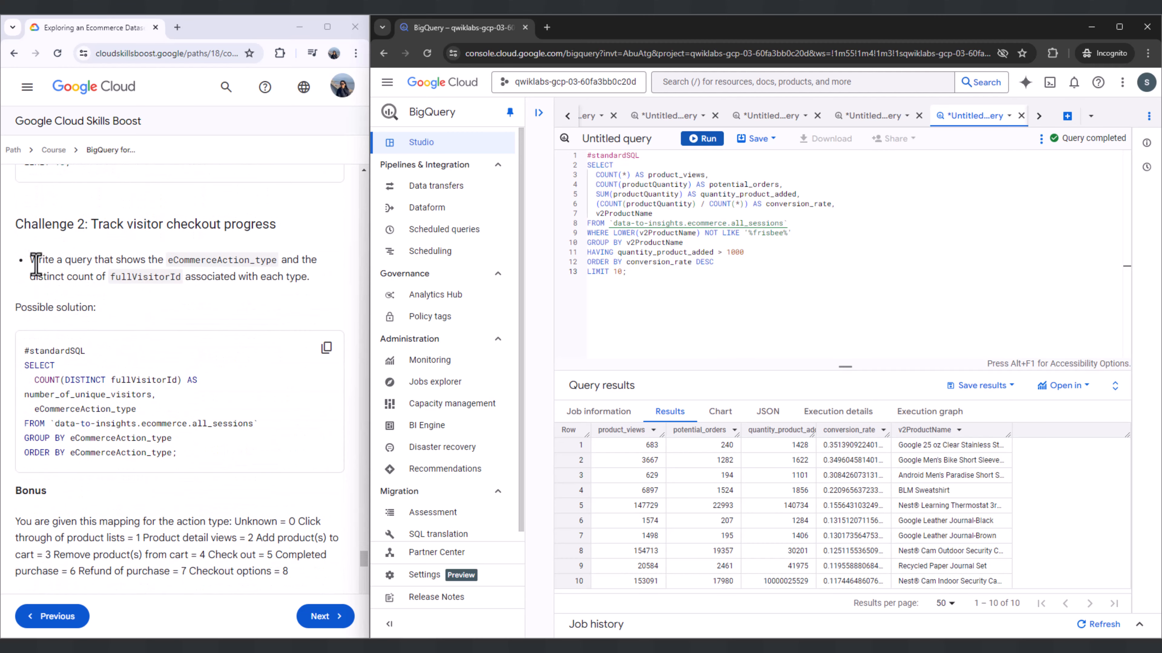
left_click_drag(21, 231, 276, 227)
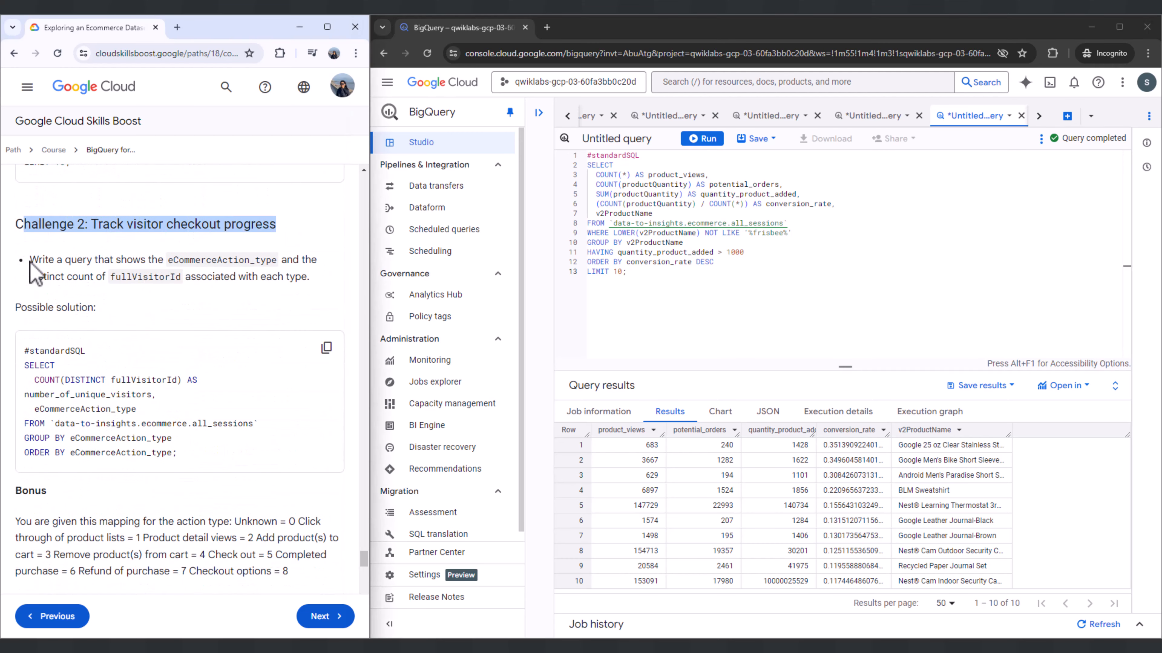
left_click_drag(29, 260, 311, 280)
left_click_drag(21, 308, 276, 323)
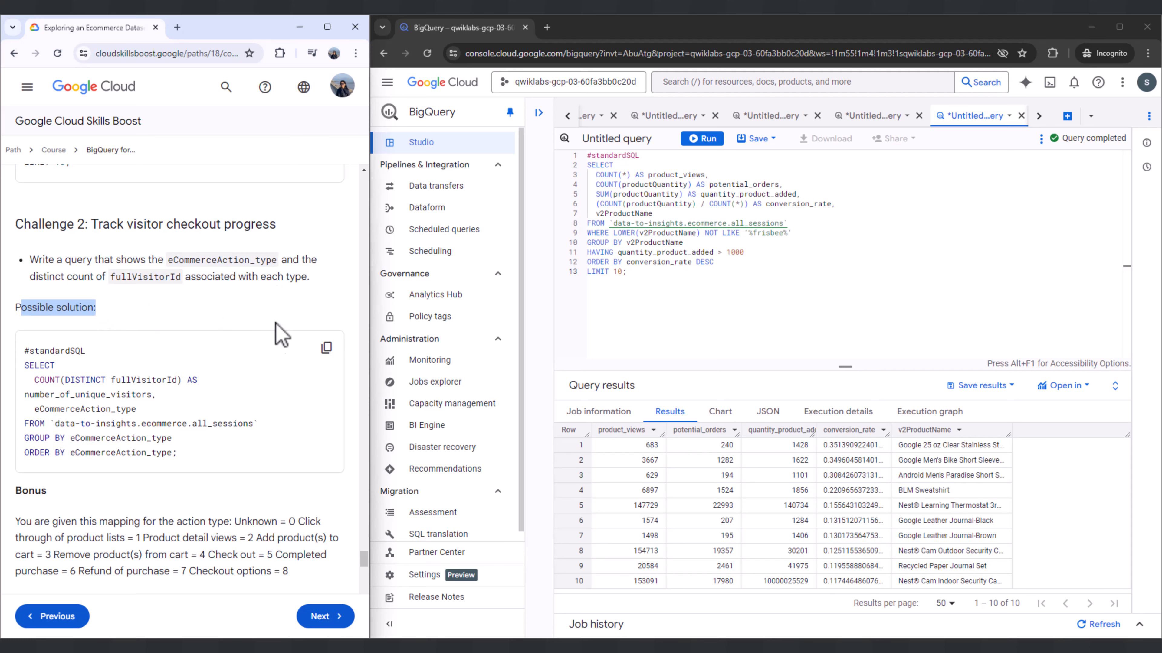
left_click(326, 348)
left_click(1075, 121)
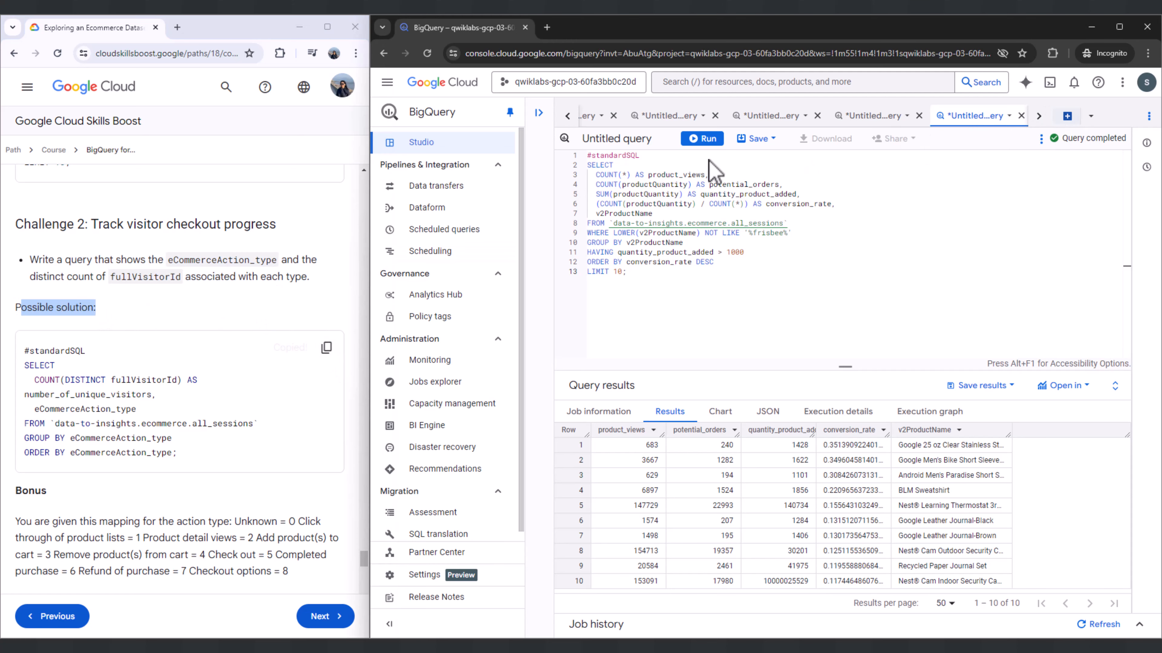
key("ctrl+a")
key("Delete")
key("ctrl+v")
left_click(702, 139)
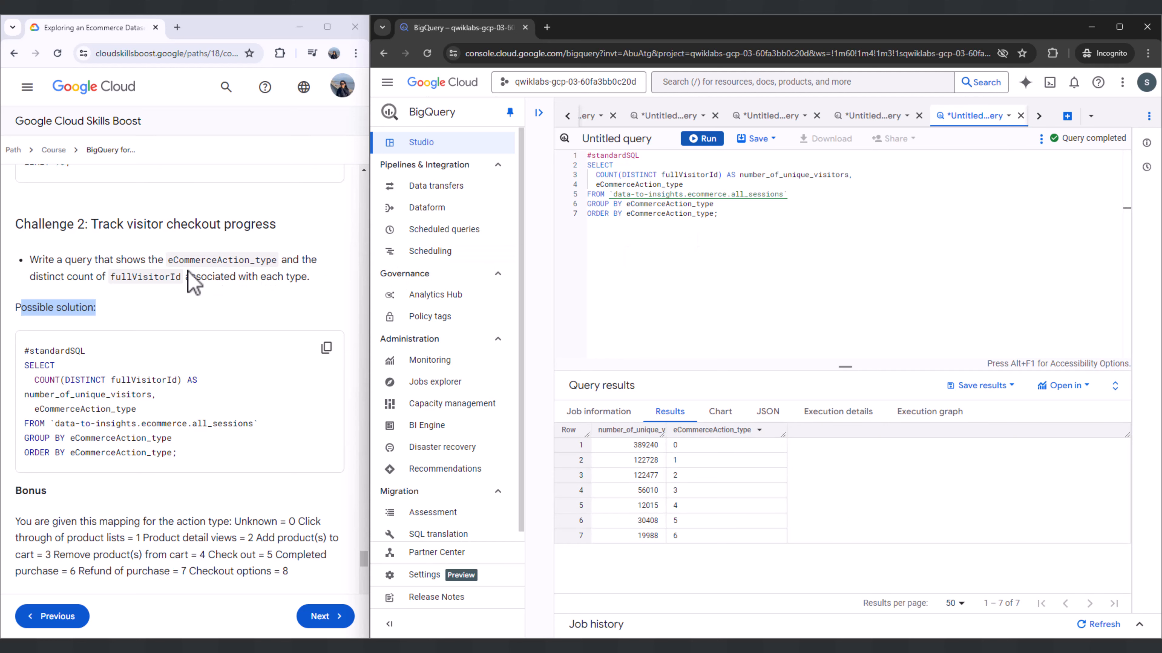
- Read the Challenge 2 bonus on the action type mapping and the Case Statement label column
left_click(175, 281)
scroll(161, 273, "down", 5)
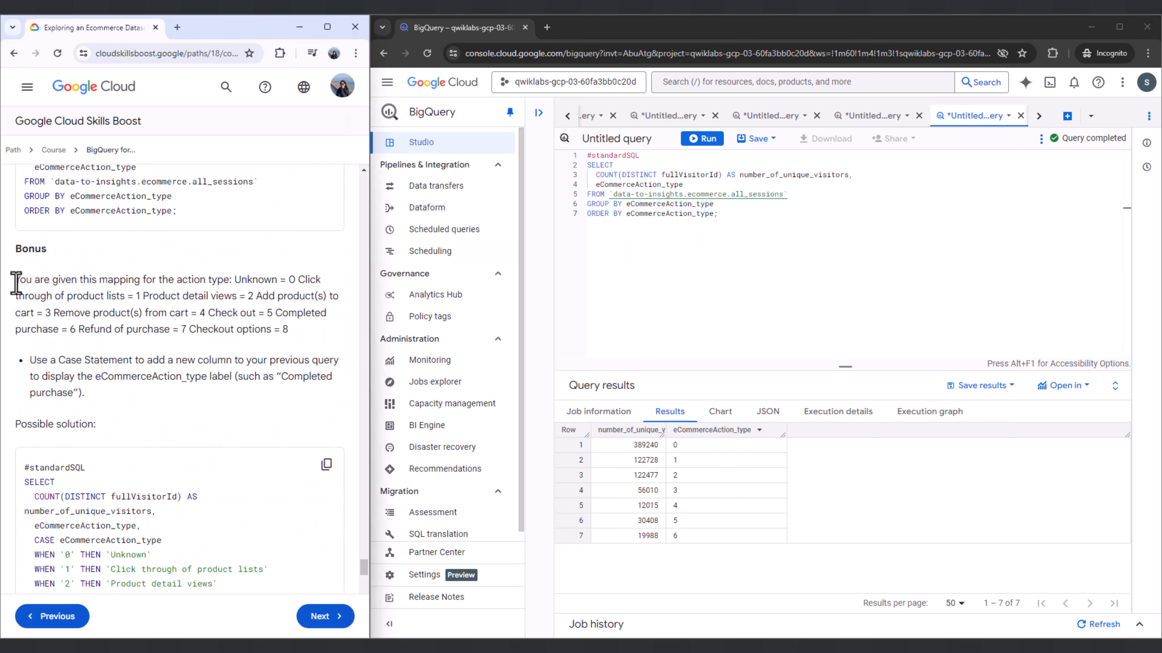
left_click_drag(16, 281, 294, 329)
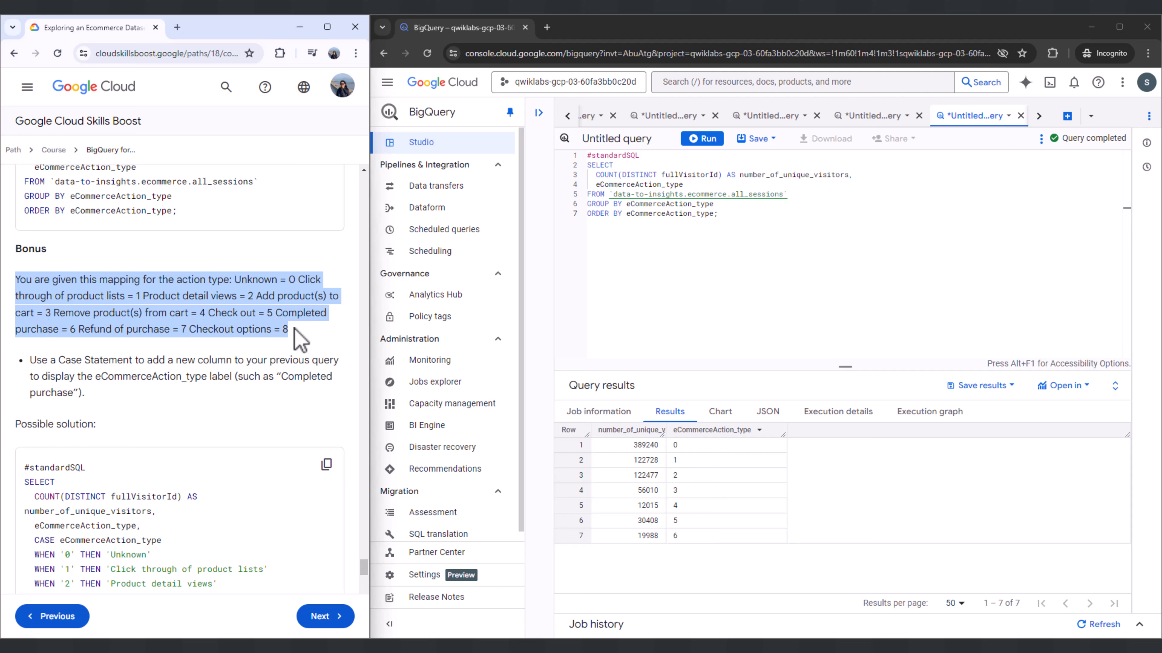
left_click_drag(30, 360, 91, 389)
scroll(91, 389, "down", 2)
left_click_drag(16, 302, 81, 296)
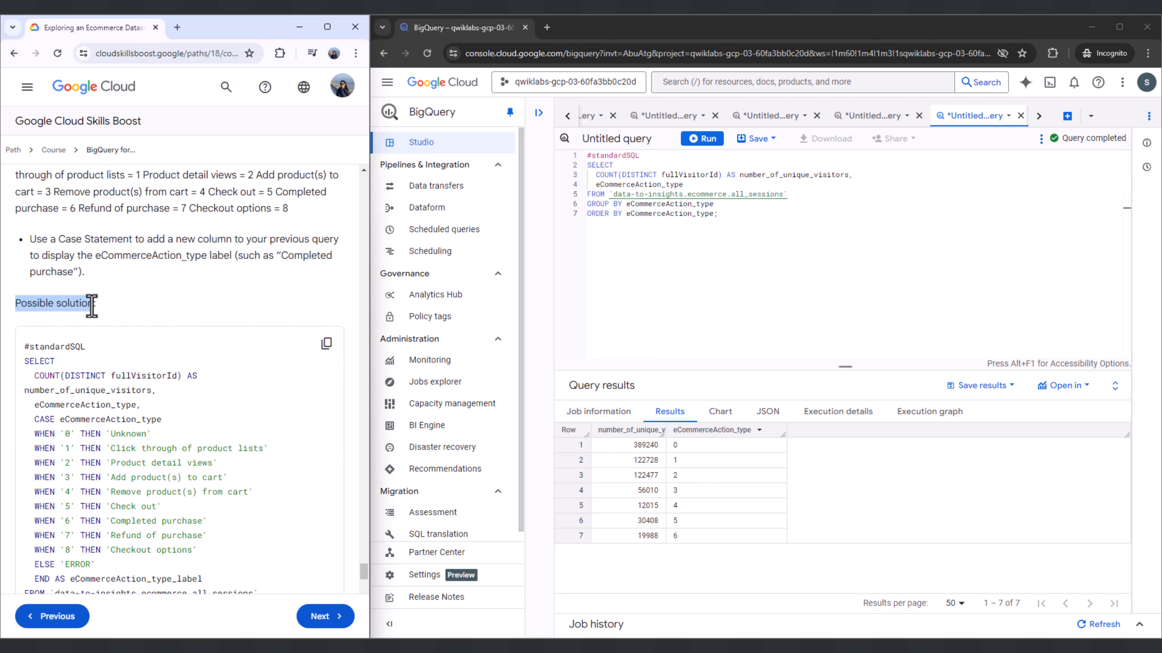
left_click(128, 297)
- Create a new SQL query with the lab's bonus CASE statement adding eCommerceAction_type_label and run it
scroll(128, 296, "down", 1)
scroll(132, 307, "down", 2)
left_click(327, 222)
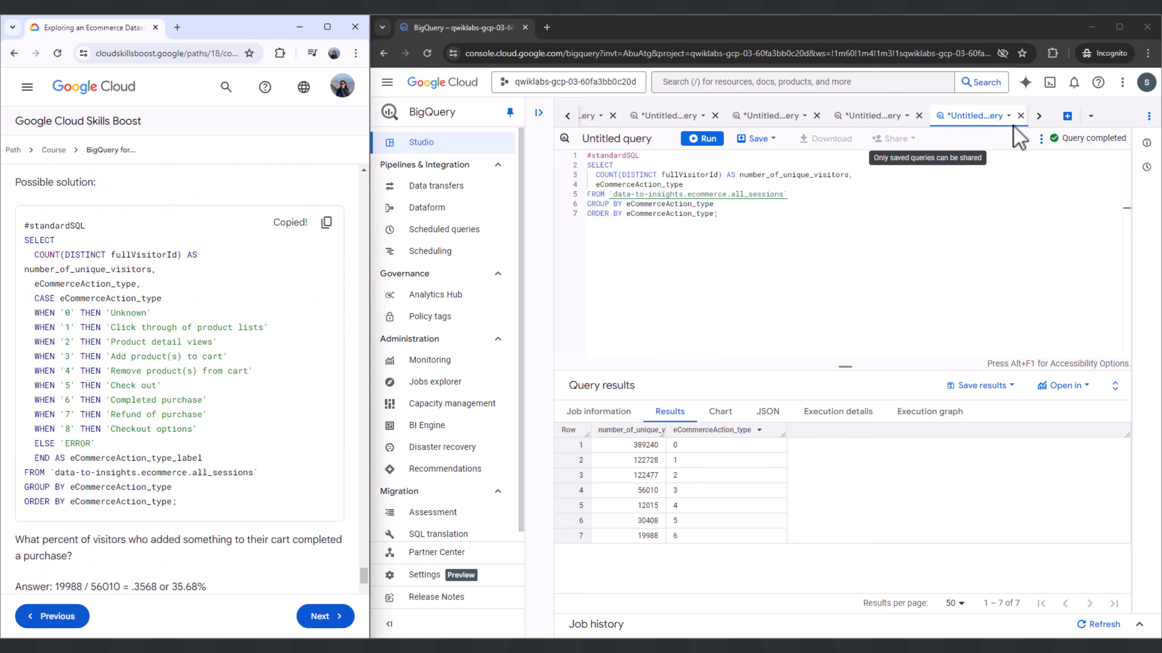
left_click(1067, 116)
key("ctrl+v")
left_click(702, 138)
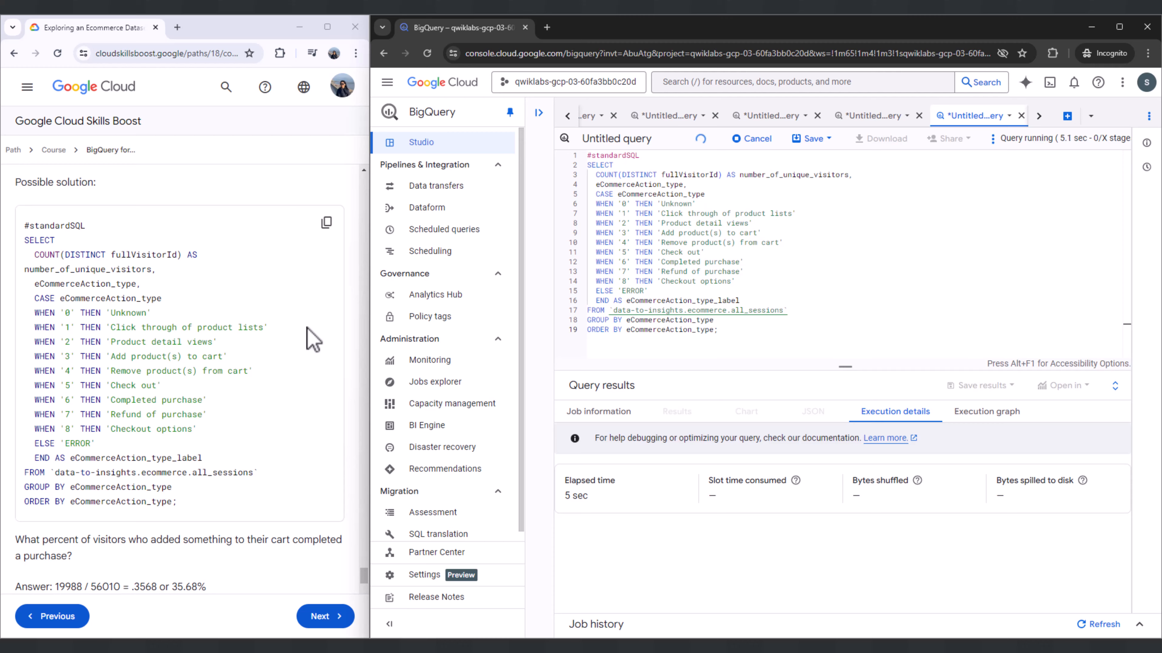
- Check the lab's answer for the percent of visitors who added something to their cart and completed a purchase
scroll(313, 341, "down", 4)
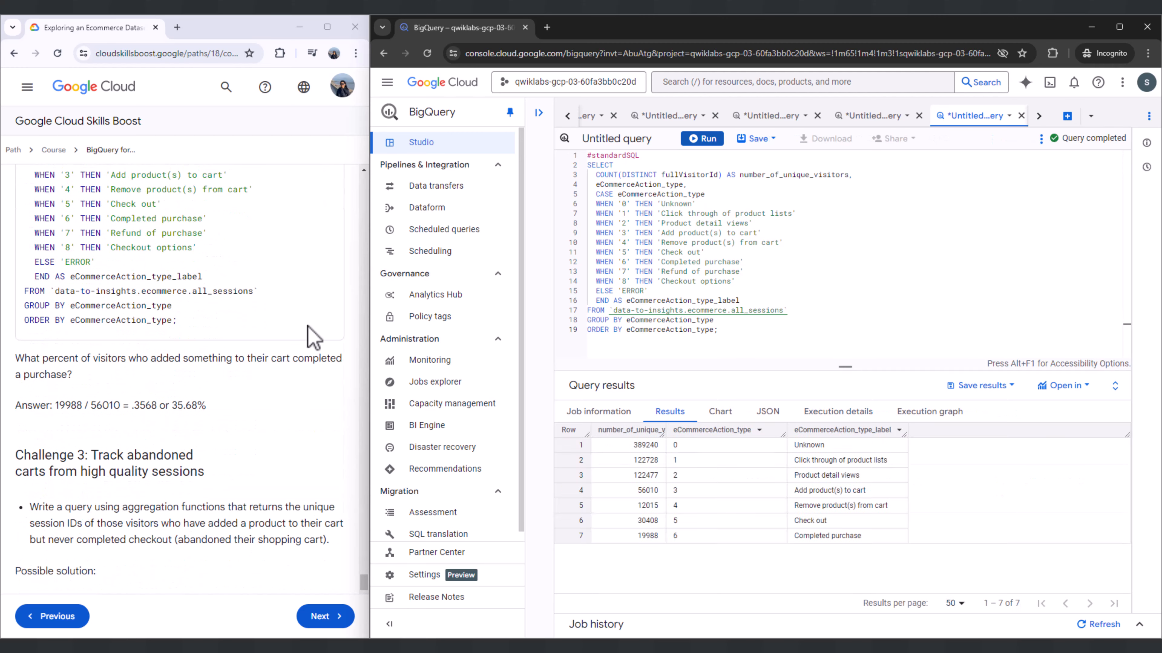
scroll(314, 338, "down", 1)
left_click_drag(15, 344, 215, 350)
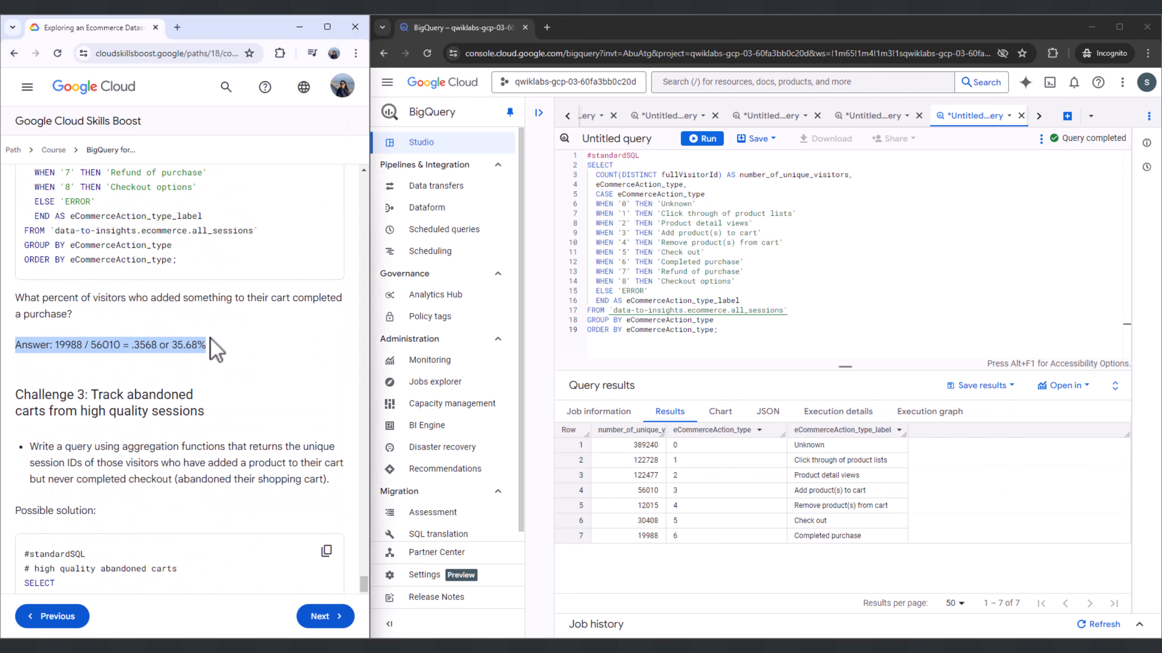
- Create a new SQL query with the lab's Challenge 3 solution for abandoned carts from high quality sessions and run it
left_click_drag(18, 400, 215, 417)
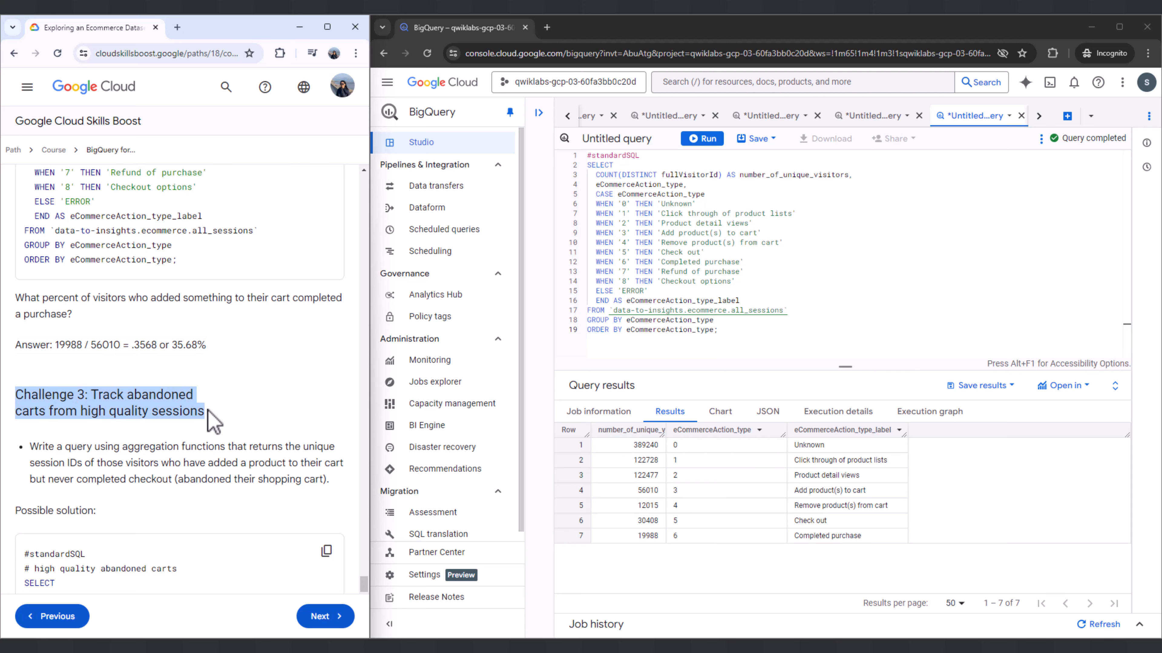
scroll(213, 412, "down", 3)
left_click_drag(29, 264, 319, 303)
left_click(326, 369)
scroll(299, 272, "down", 2)
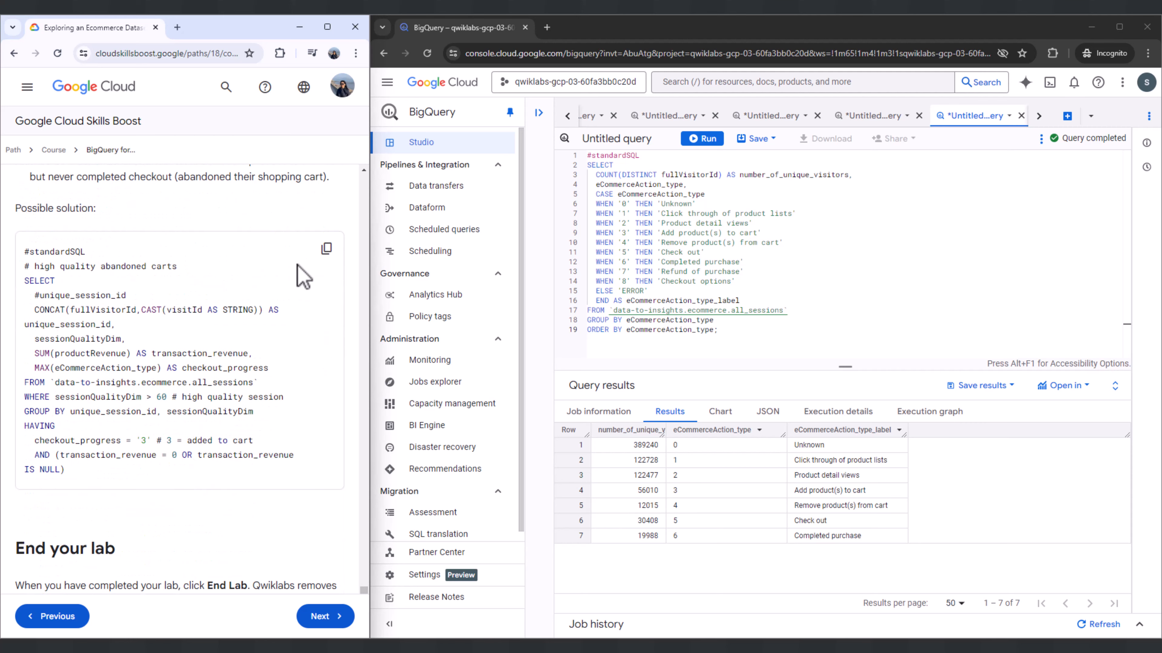
left_click(1067, 116)
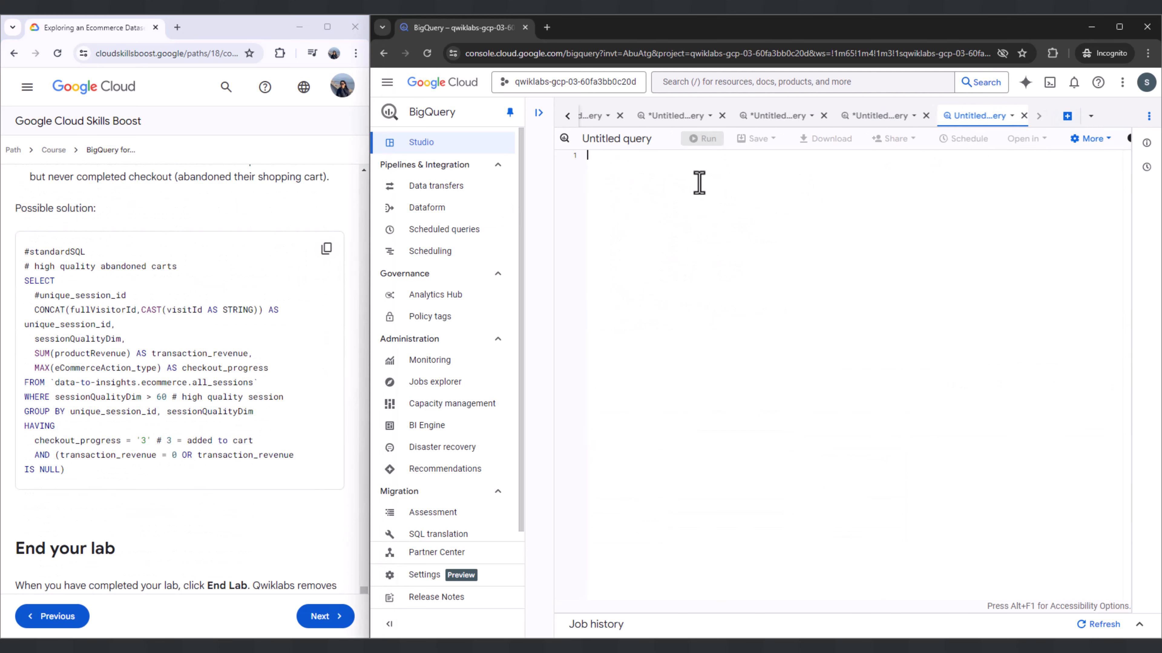
key("ctrl+v")
left_click(712, 139)
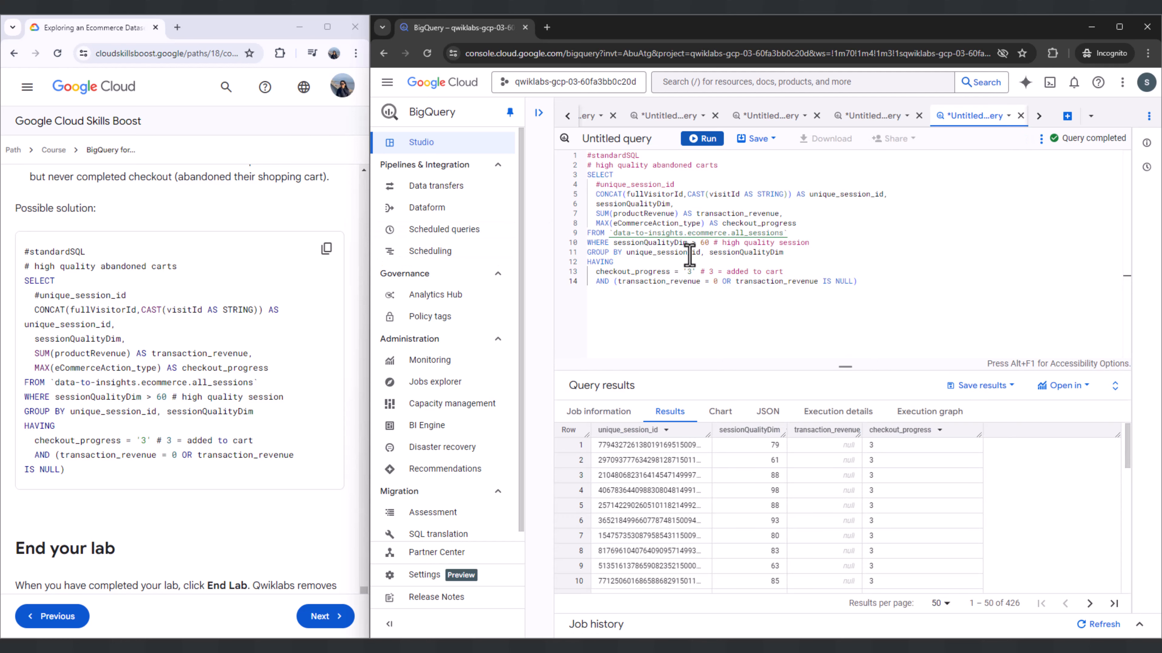
- Review the lab's closing instructions, then end the lab and confirm ending it
scroll(905, 575, "down", 3)
scroll(908, 569, "up", 3)
scroll(184, 476, "down", 4)
left_click_drag(13, 312, 158, 319)
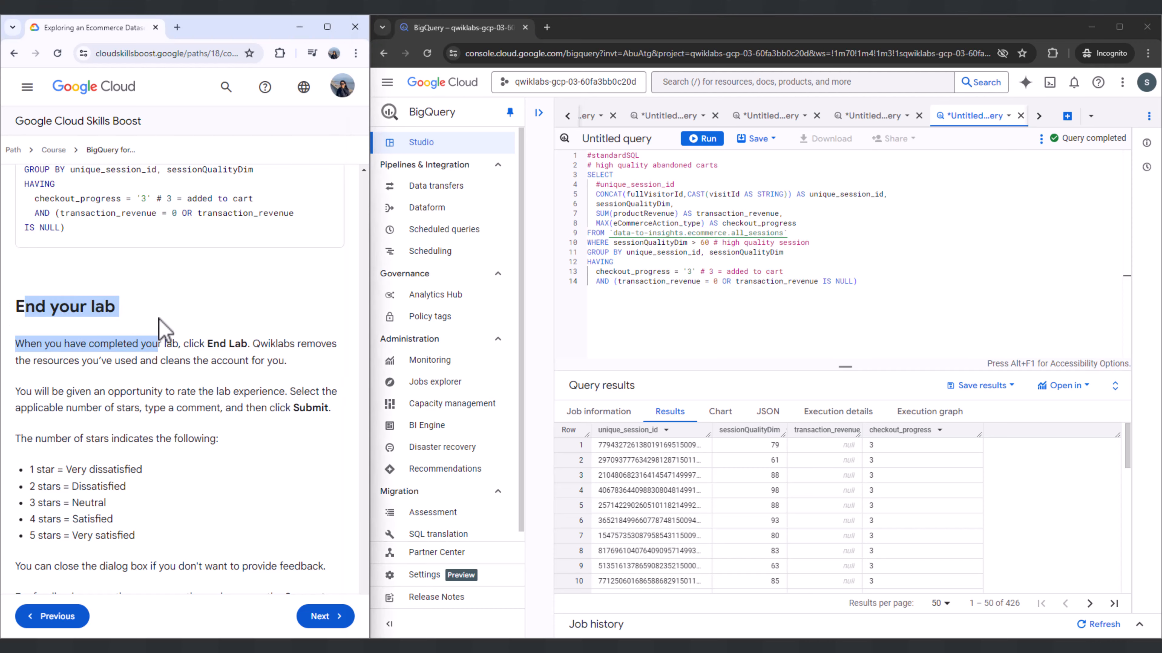
left_click(68, 343)
scroll(299, 512, "up", 4)
scroll(304, 522, "up", 10)
left_click_drag(363, 583, 327, 199)
left_click(63, 213)
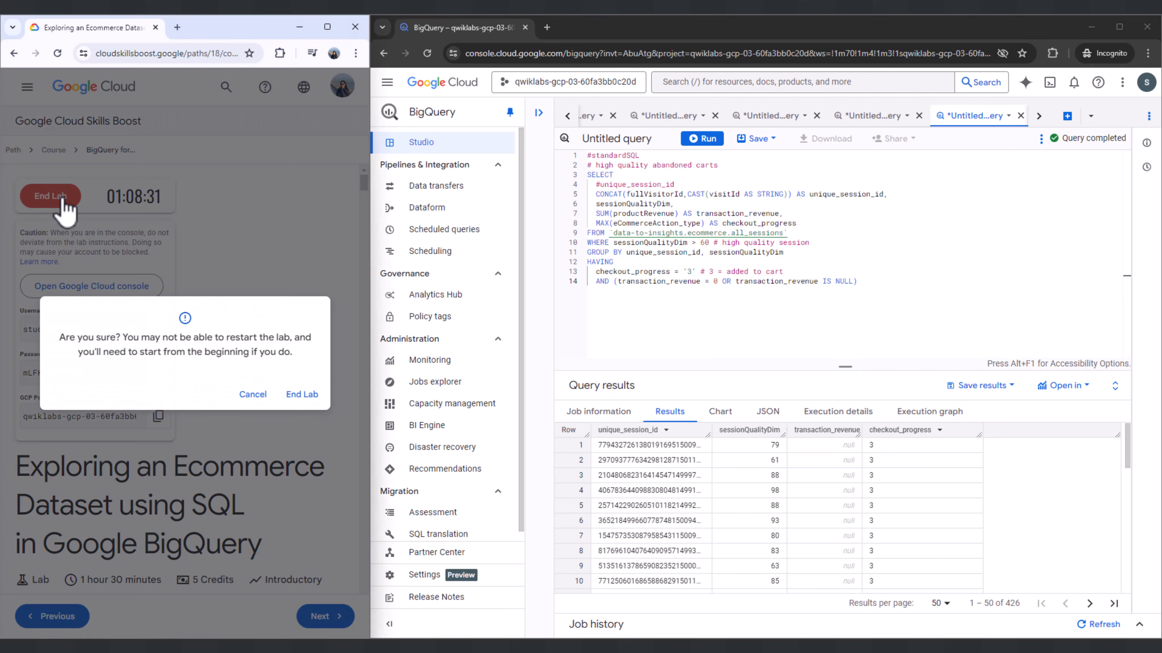
left_click(313, 396)
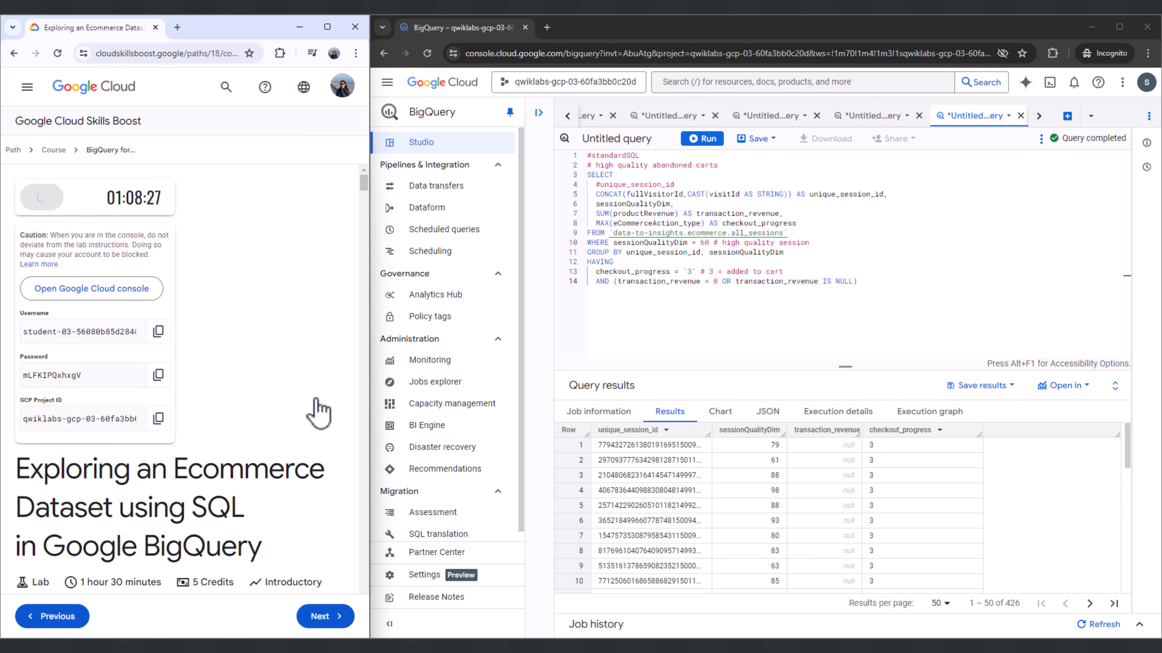